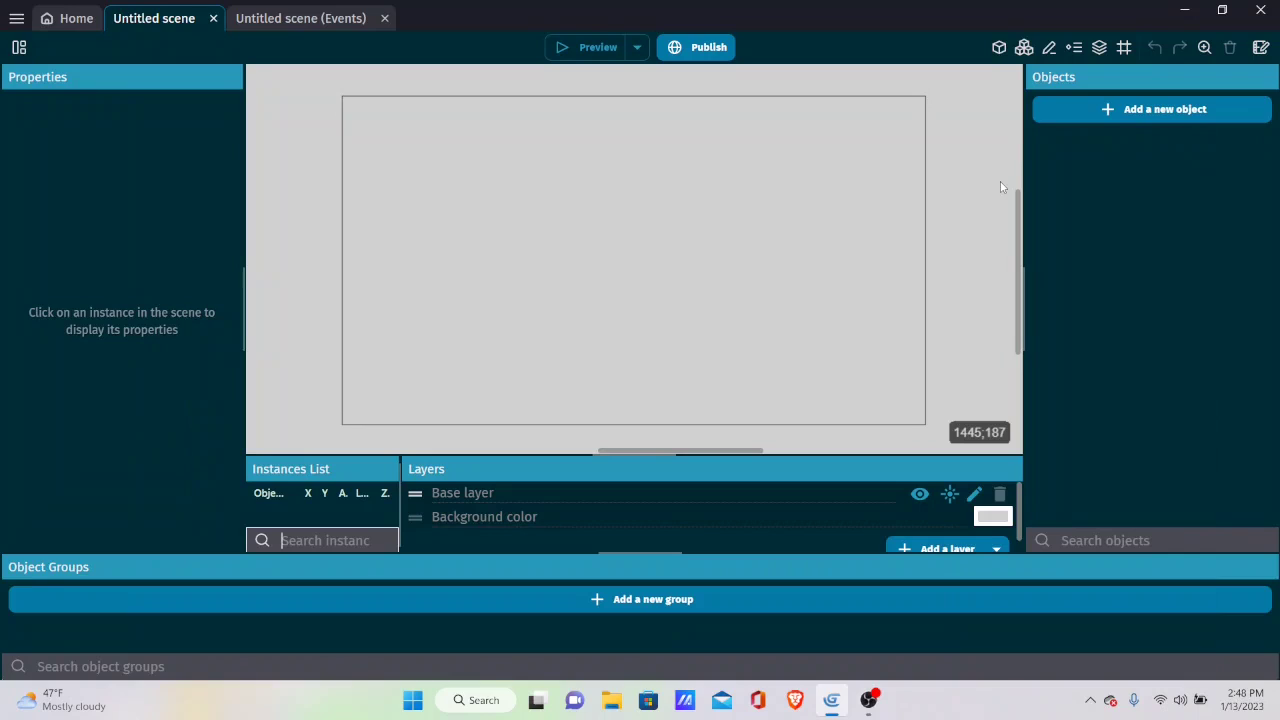
Step: Create a new Sprite object from scratch and name it Player
{"action": "left_click", "coordinate": [1116, 106]}
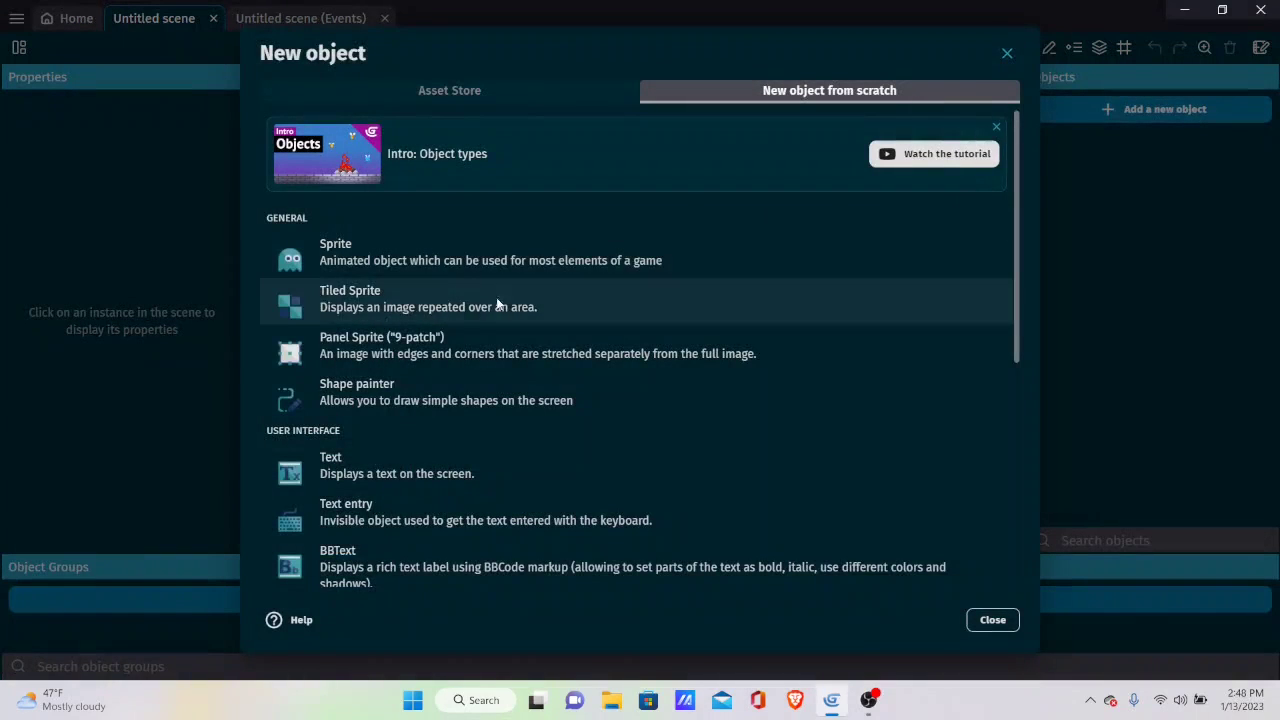
{"action": "left_click", "coordinate": [460, 258]}
{"action": "left_click_drag", "start_coordinate": [396, 150], "coordinate": [2, 112]}
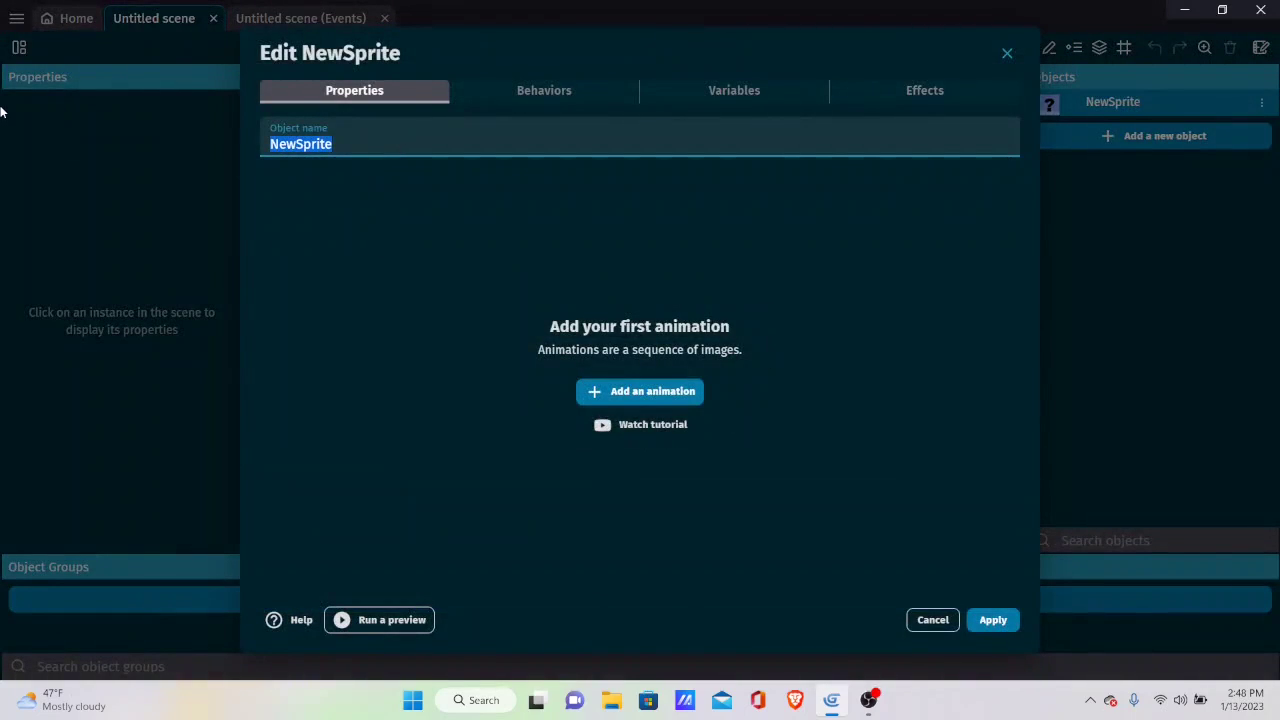
{"action": "key", "text": "BackSpace"}
{"action": "type", "text": "Player"}
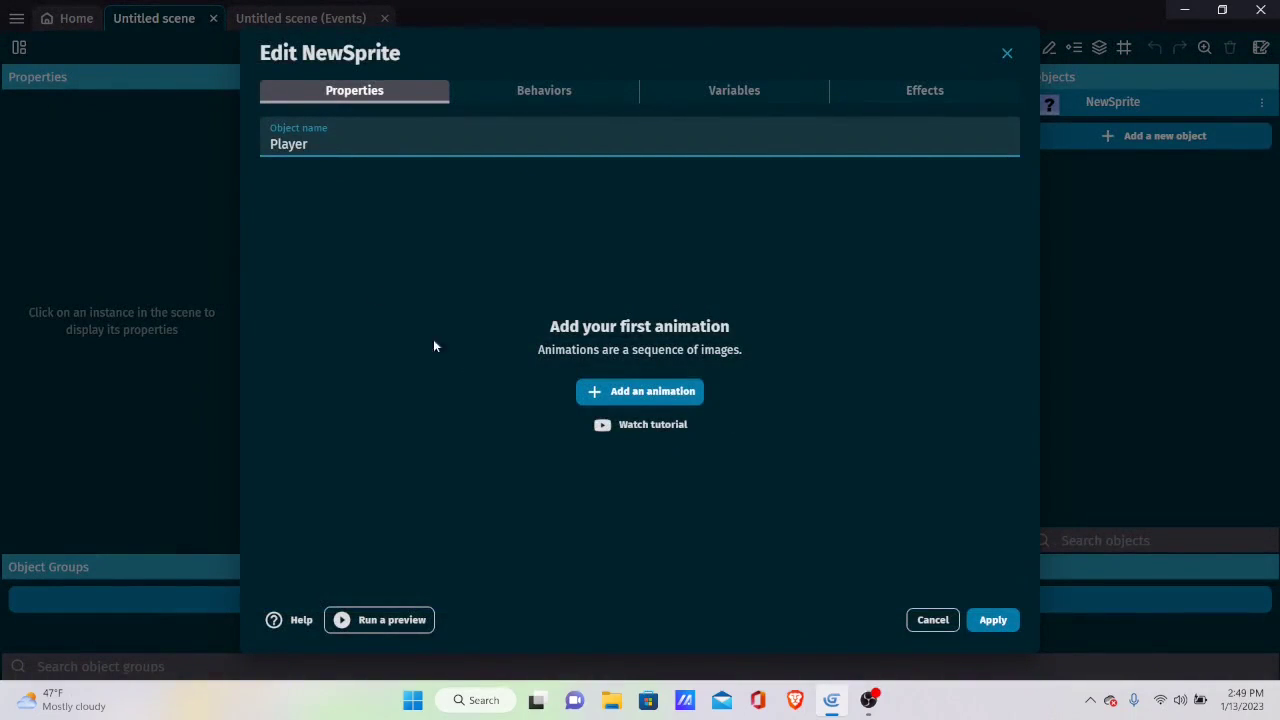
Step: Add an animation to the Player, resize its canvas to 32 × 32 px and fill it with red
{"action": "left_click", "coordinate": [640, 391]}
{"action": "left_click", "coordinate": [707, 289]}
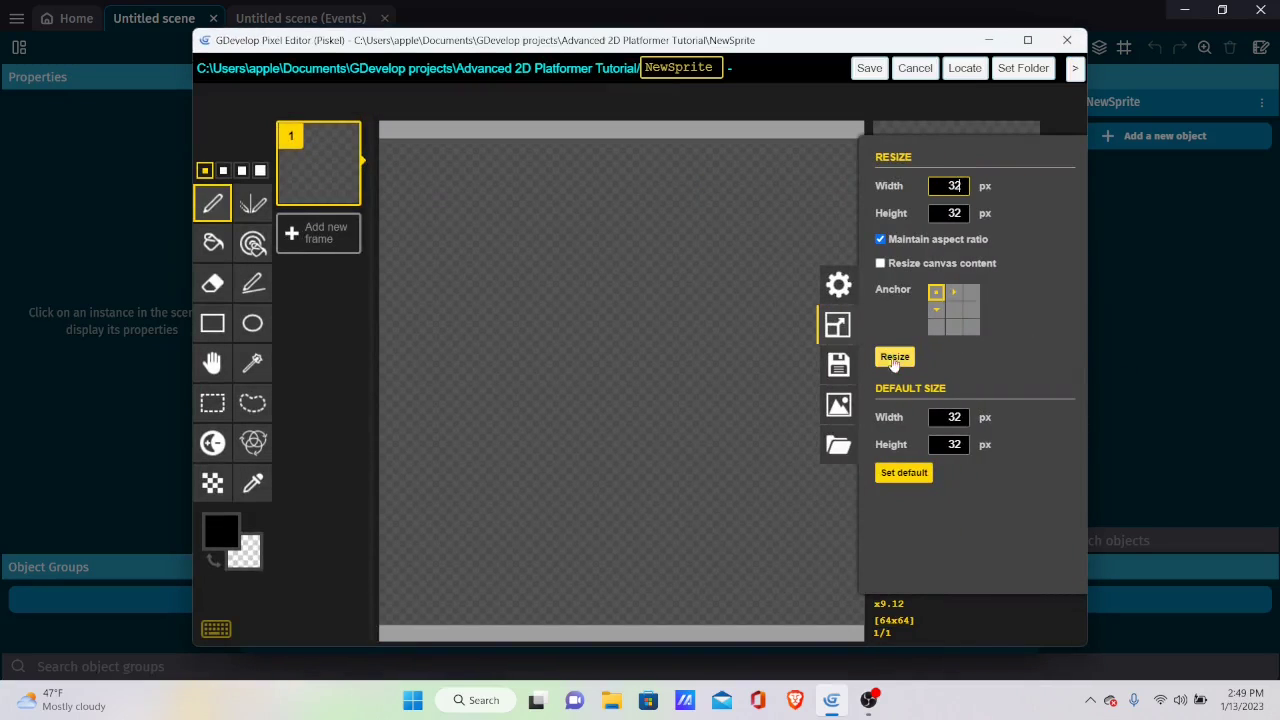
{"action": "left_click", "coordinate": [895, 360]}
{"action": "left_click", "coordinate": [888, 572]}
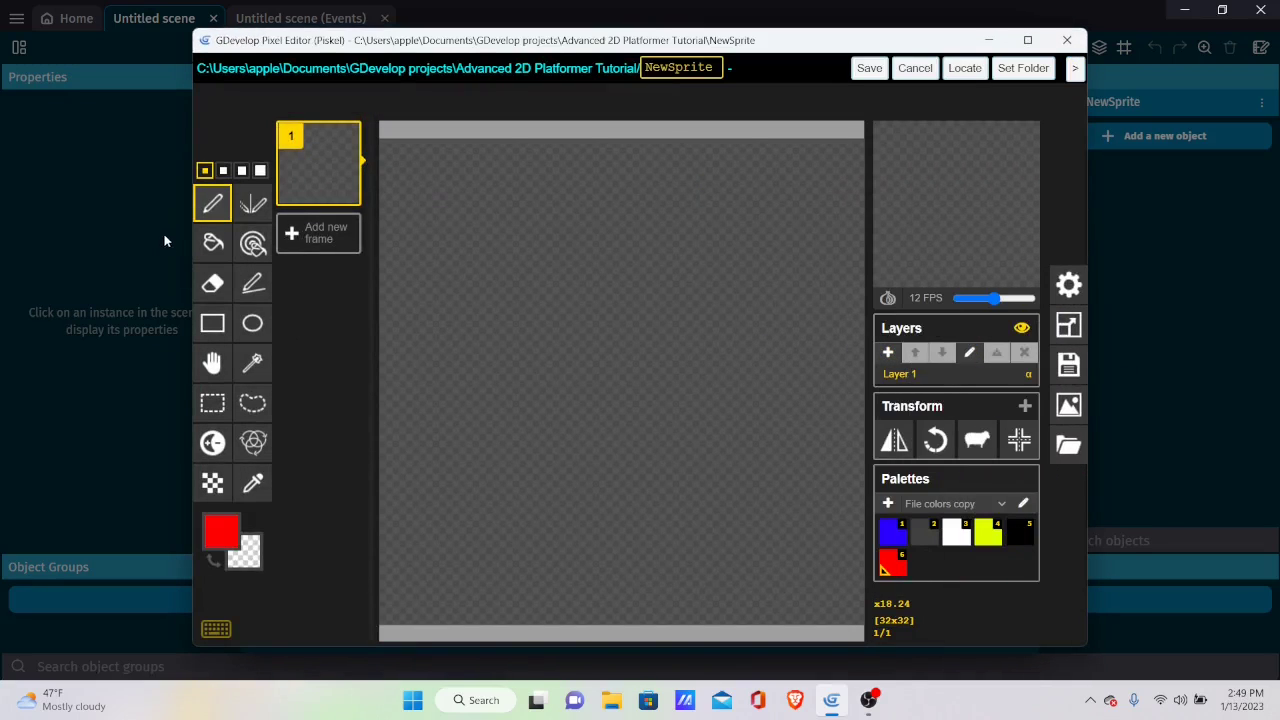
{"action": "left_click", "coordinate": [209, 244]}
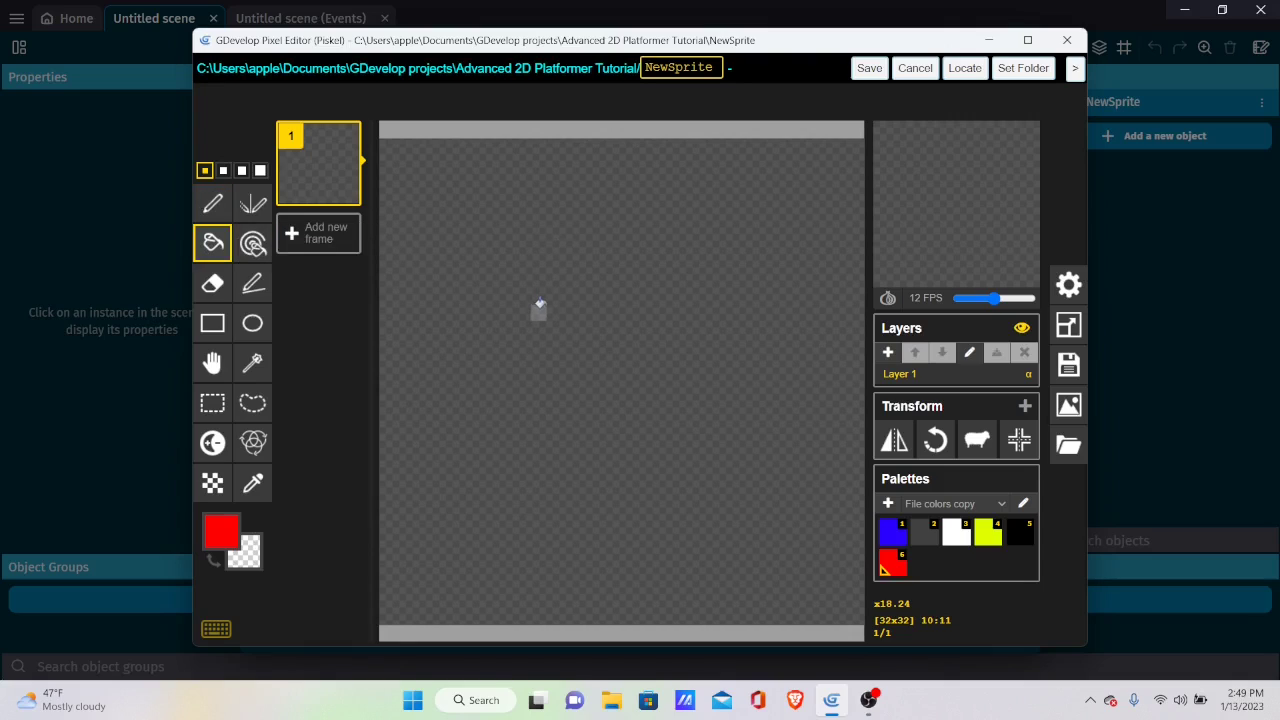
{"action": "left_click", "coordinate": [545, 297]}
Step: Save the red sprite image, apply the Player object and place an instance left of the scene's centre
{"action": "left_click", "coordinate": [871, 70]}
{"action": "left_click", "coordinate": [992, 620]}
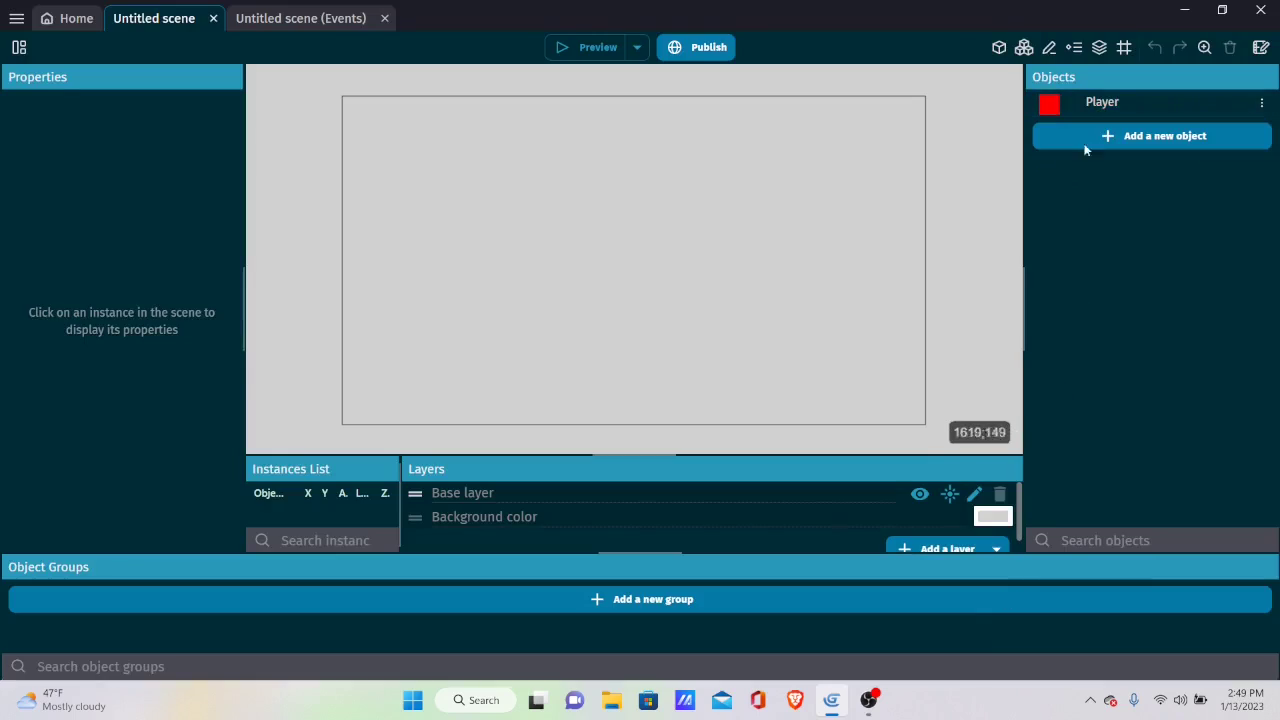
{"action": "left_click_drag", "start_coordinate": [1102, 101], "coordinate": [522, 265]}
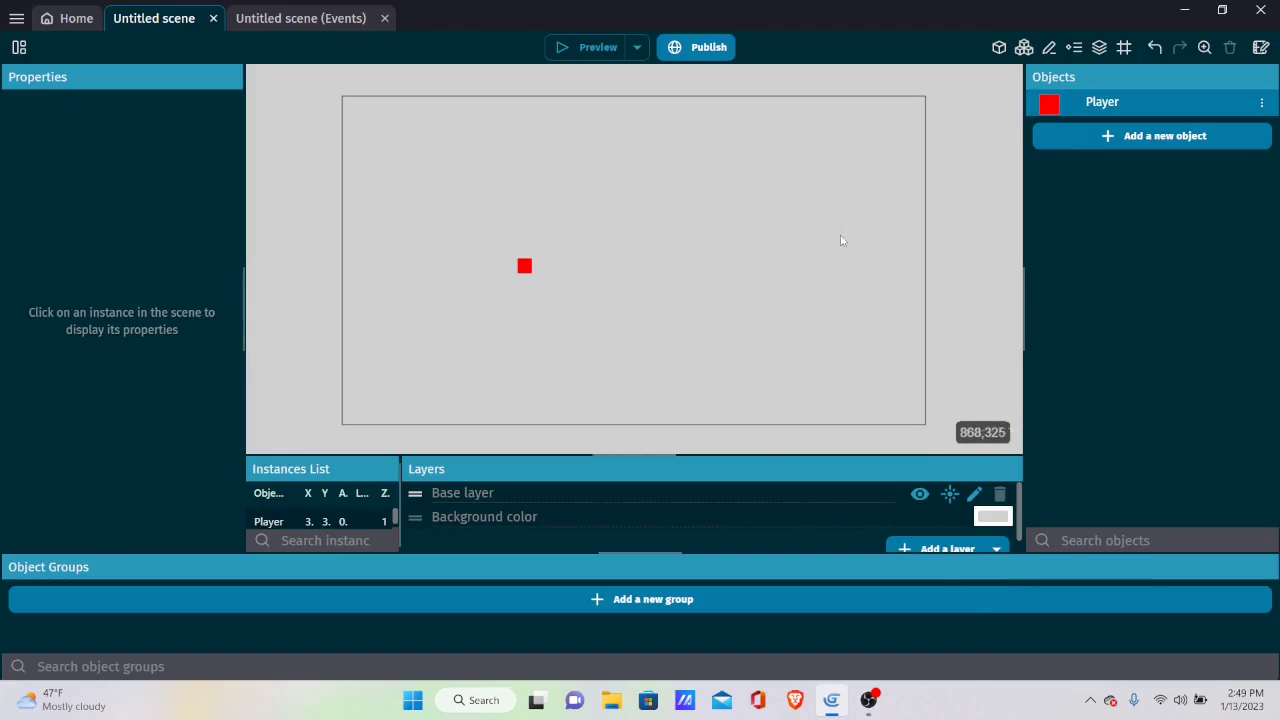
Step: Create another Sprite object from scratch and name it Ground
{"action": "left_click", "coordinate": [1116, 140]}
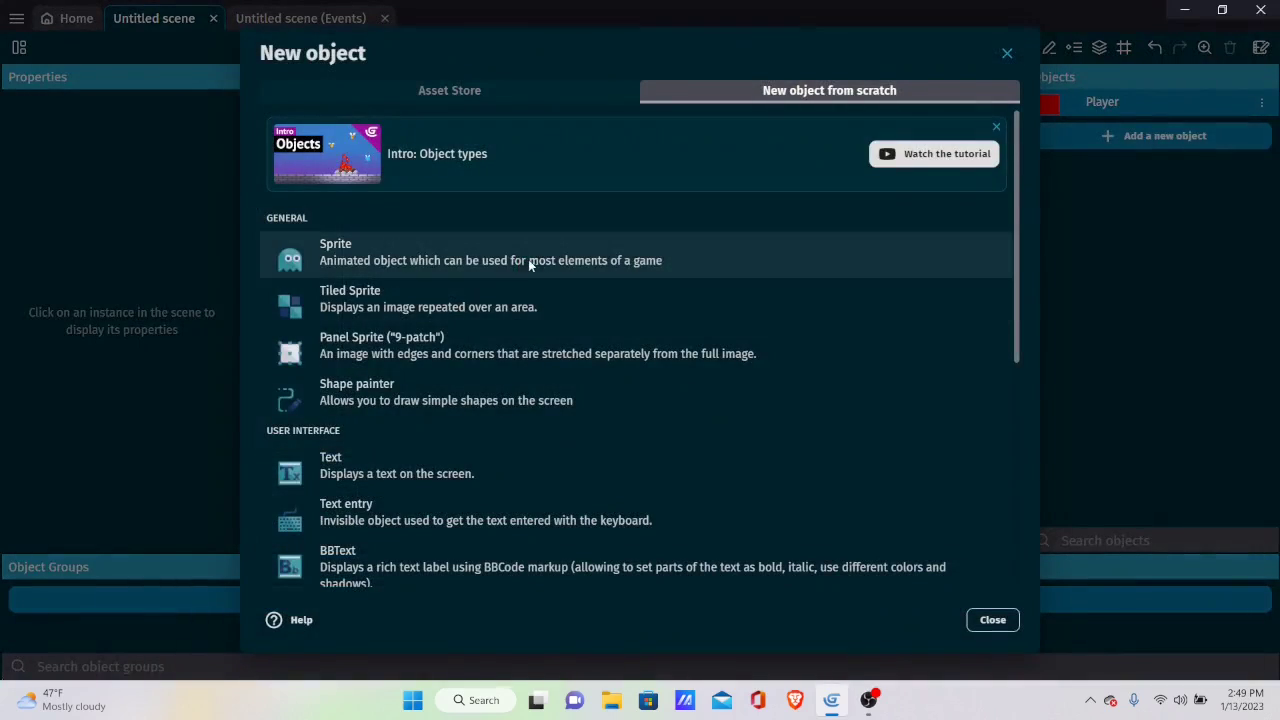
{"action": "left_click", "coordinate": [528, 262]}
{"action": "left_click_drag", "start_coordinate": [477, 146], "coordinate": [2, 143]}
{"action": "key", "text": "BackSpace"}
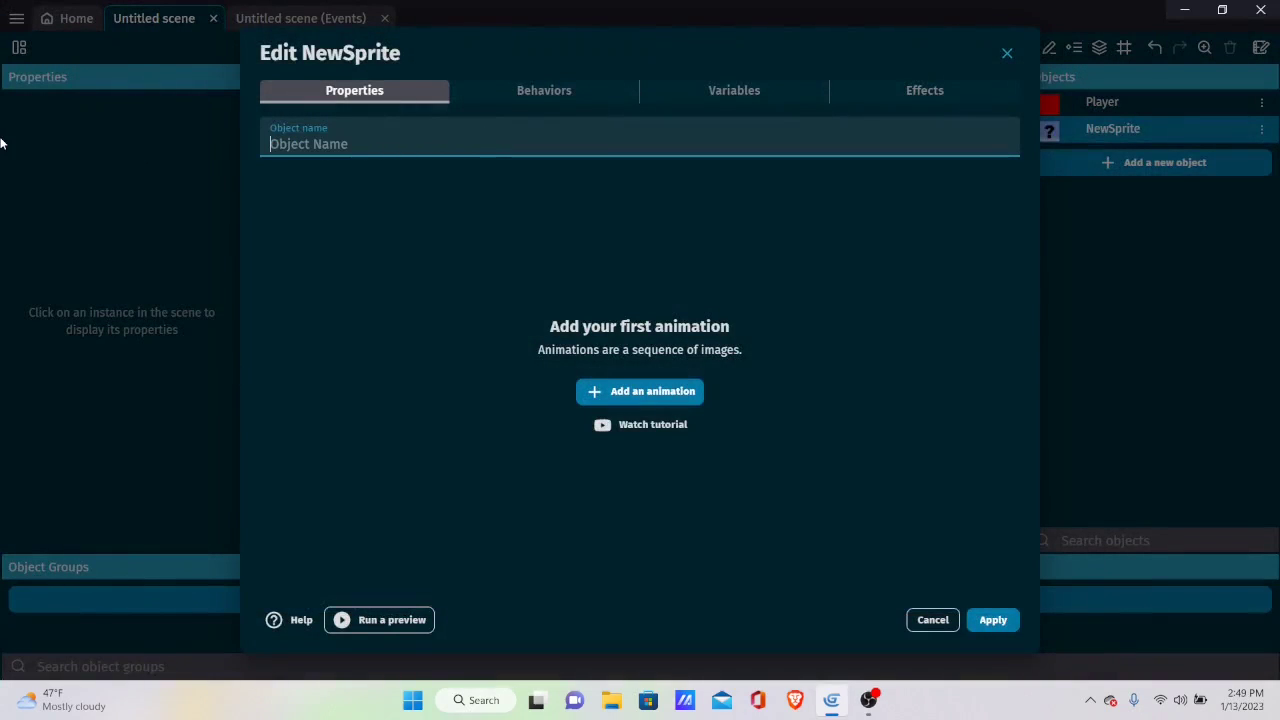
{"action": "type", "text": "Ground"}
Step: Give the Ground an animation with a 32 × 32 px canvas filled black, save it and apply the object
{"action": "left_click", "coordinate": [620, 395]}
{"action": "left_click", "coordinate": [663, 286]}
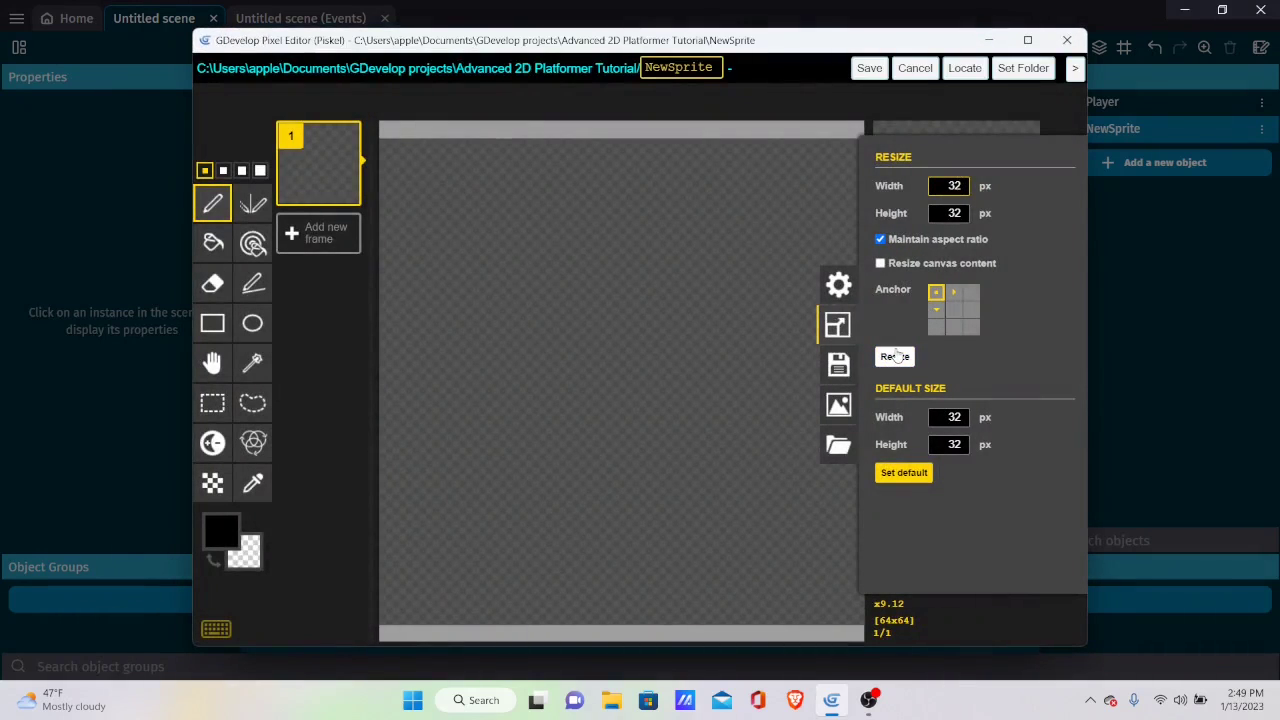
{"action": "left_click", "coordinate": [895, 356]}
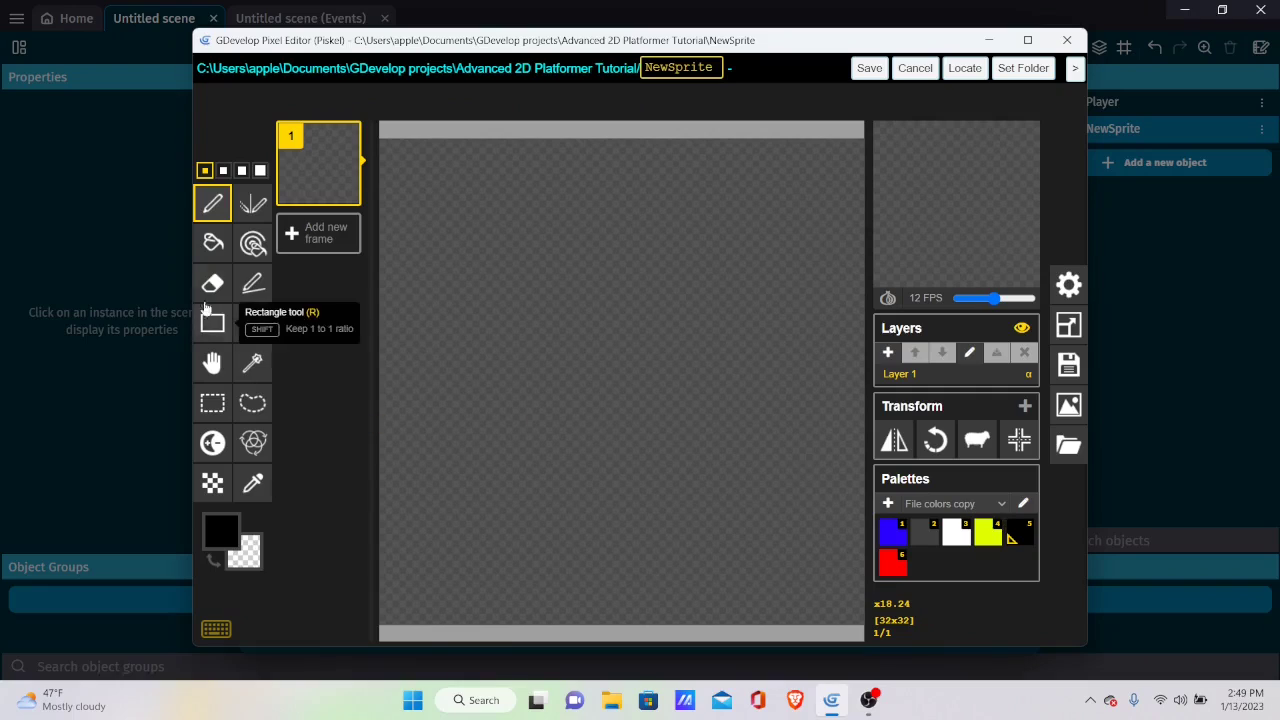
{"action": "left_click", "coordinate": [212, 243]}
{"action": "left_click", "coordinate": [500, 268]}
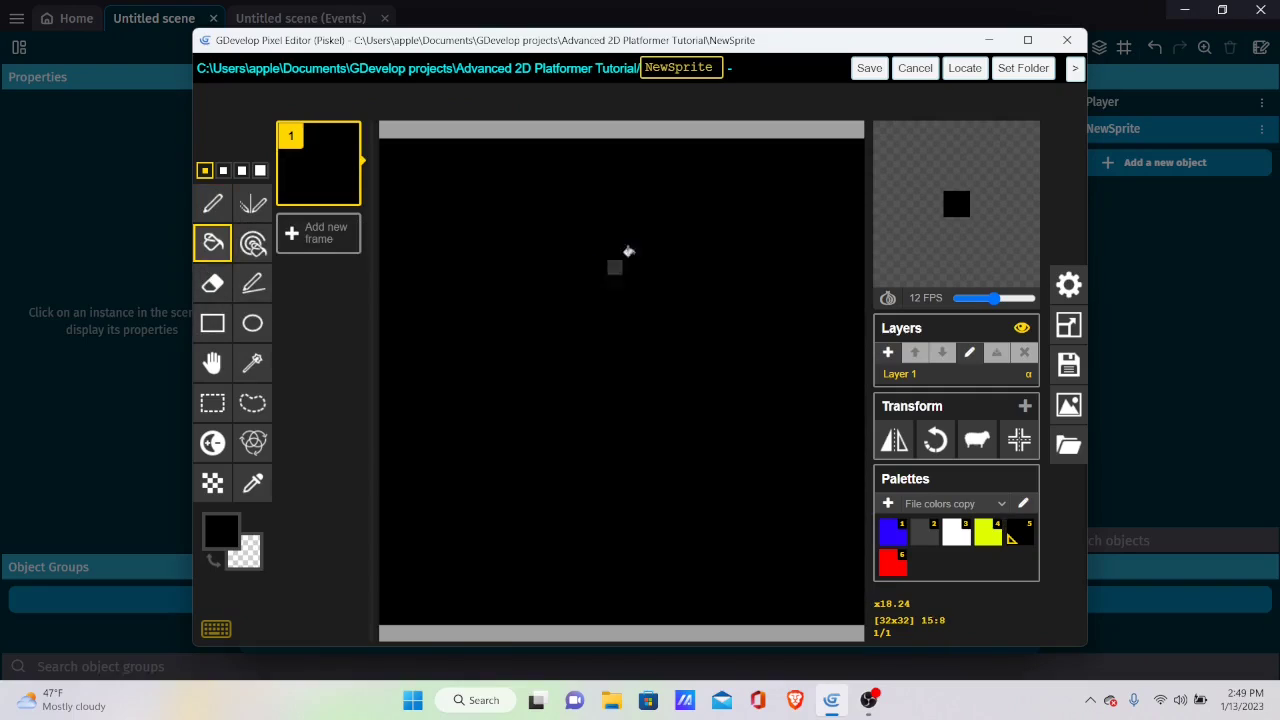
{"action": "left_click", "coordinate": [869, 68]}
{"action": "left_click", "coordinate": [993, 540]}
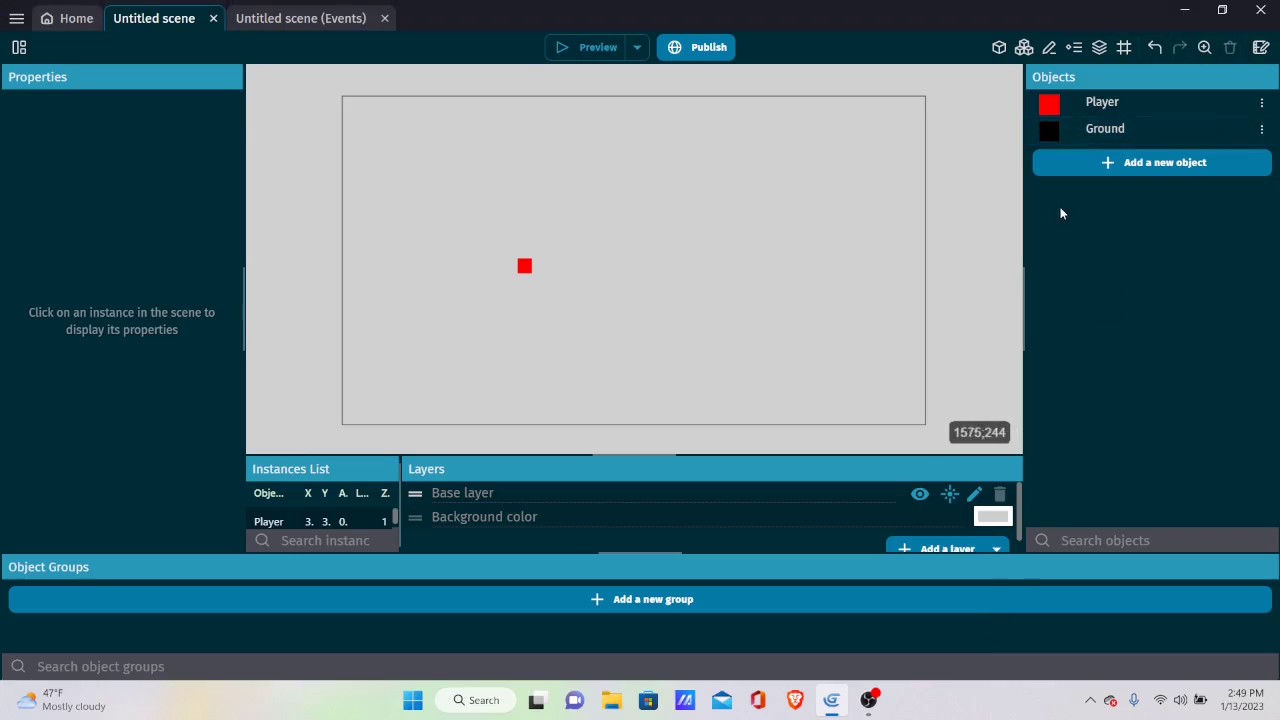
Step: Place the Ground below the Player, stretch it across the scene to about 1286 px wide, and preview the game
{"action": "left_click_drag", "start_coordinate": [1105, 128], "coordinate": [931, 352]}
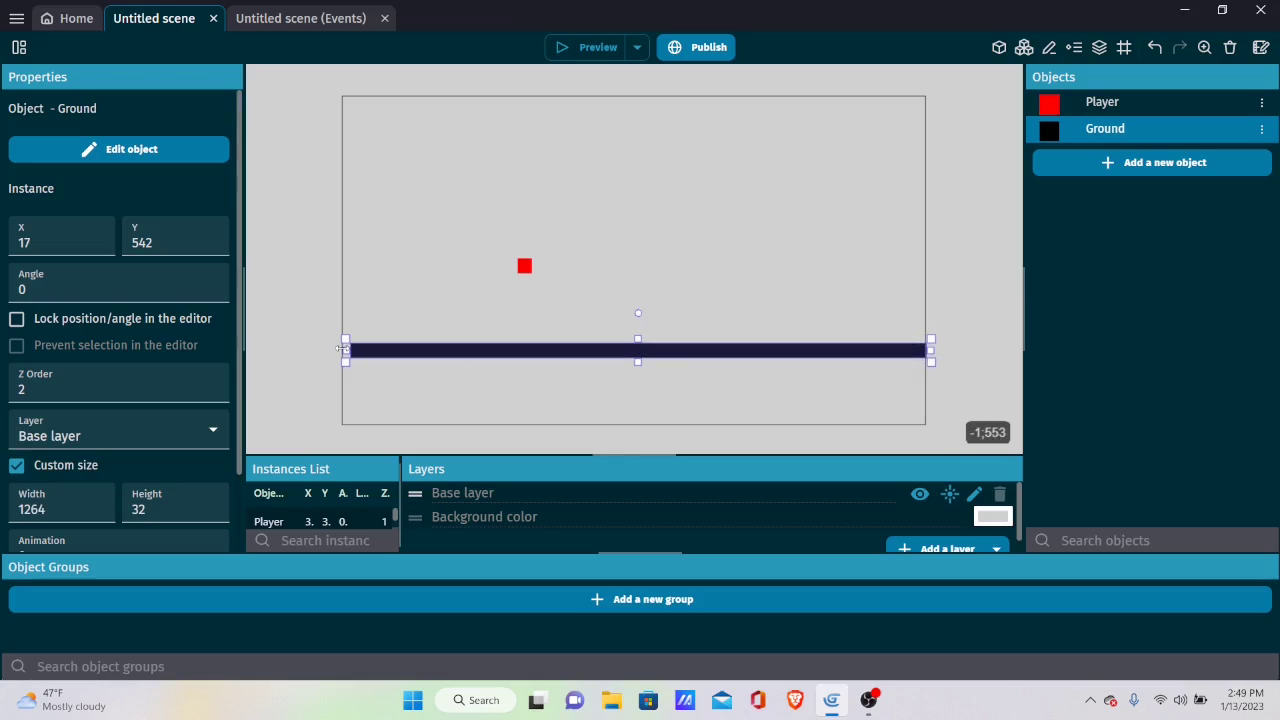
{"action": "mouse_move", "coordinate": [341, 349]}
{"action": "left_mouse_down"}
{"action": "mouse_move", "coordinate": [414, 350]}
{"action": "mouse_move", "coordinate": [318, 350]}
{"action": "mouse_move", "coordinate": [333, 349]}
{"action": "left_mouse_up"}
{"action": "left_click", "coordinate": [607, 47]}
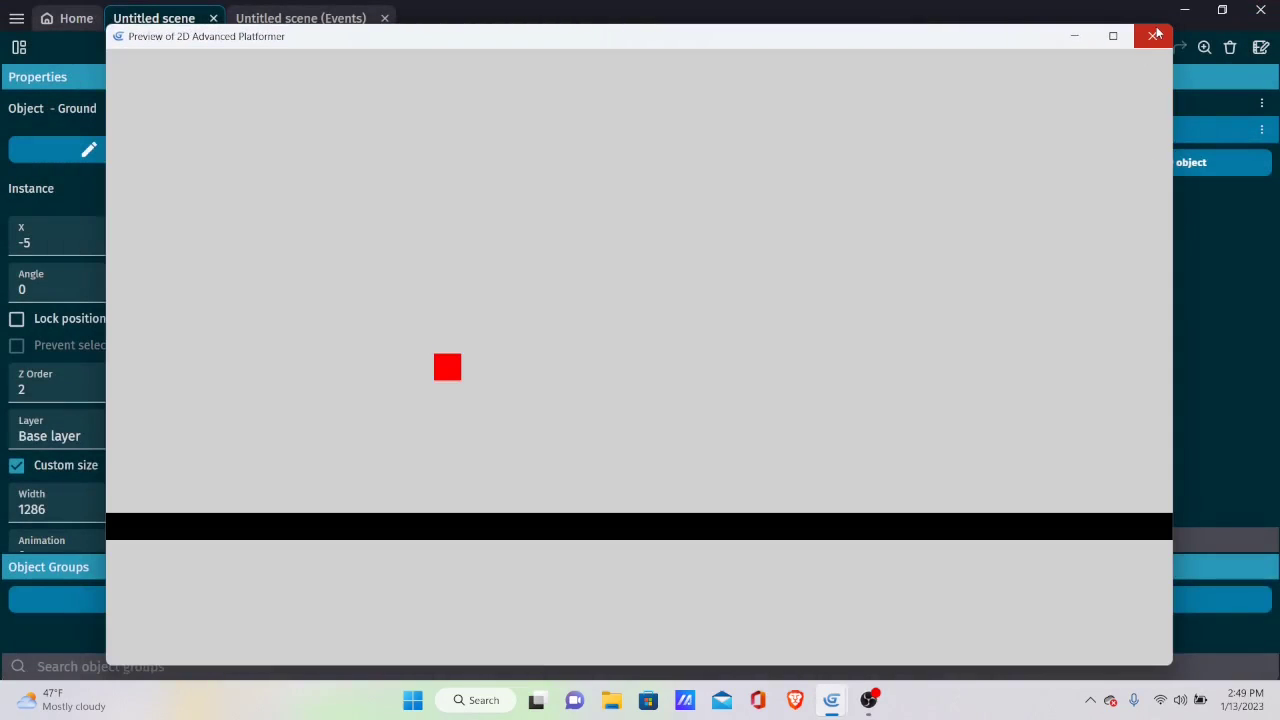
{"action": "left_click", "coordinate": [1154, 37]}
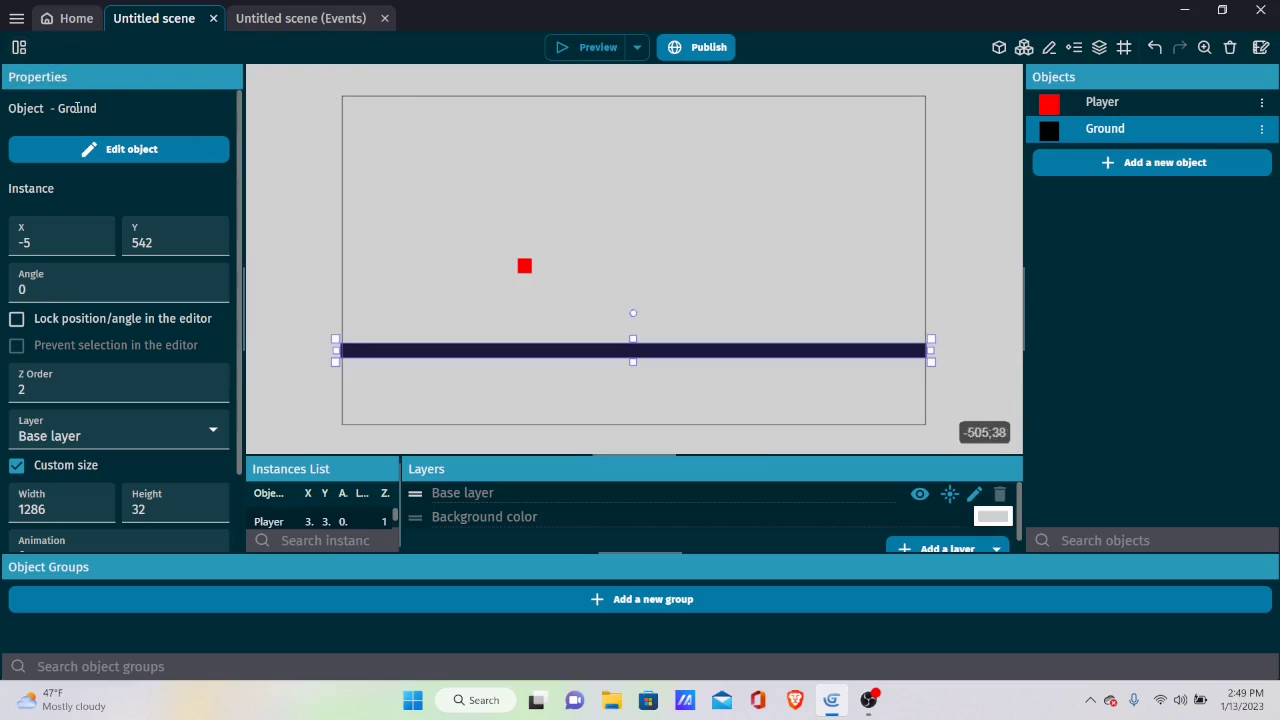
Step: Open the project's extension search and look for "platfor"
{"action": "left_click", "coordinate": [15, 49]}
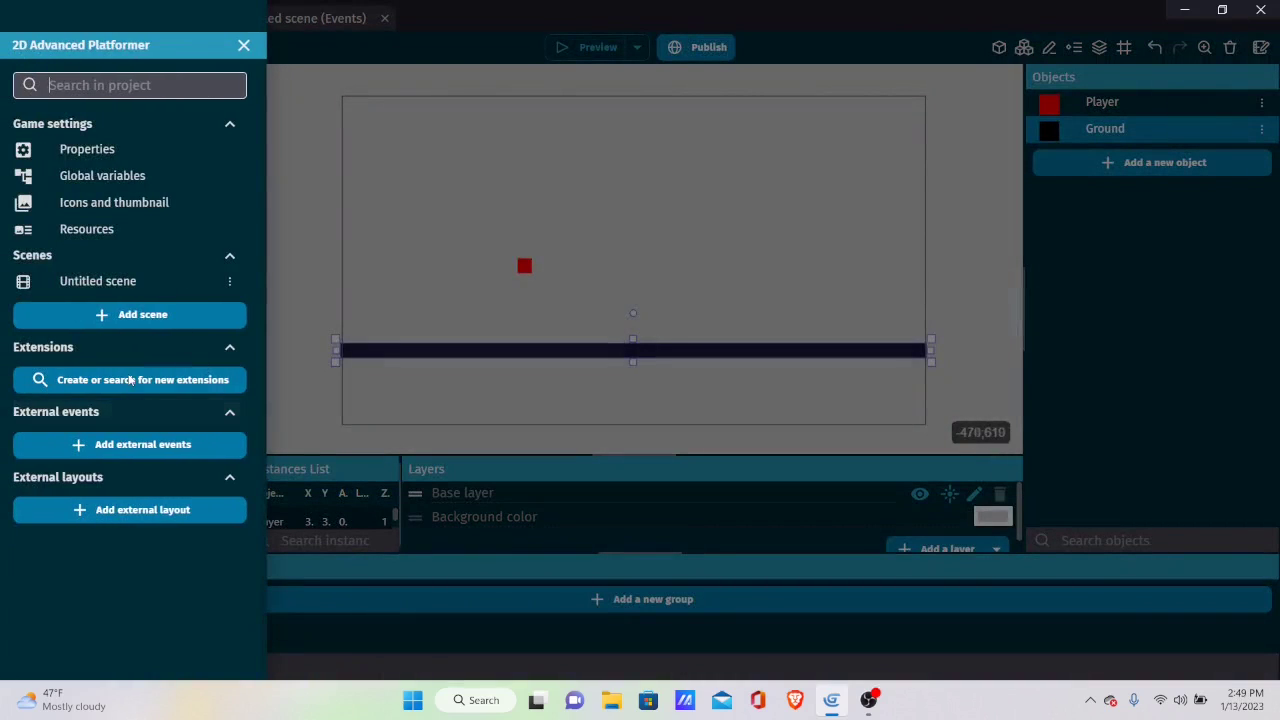
{"action": "left_click", "coordinate": [420, 200]}
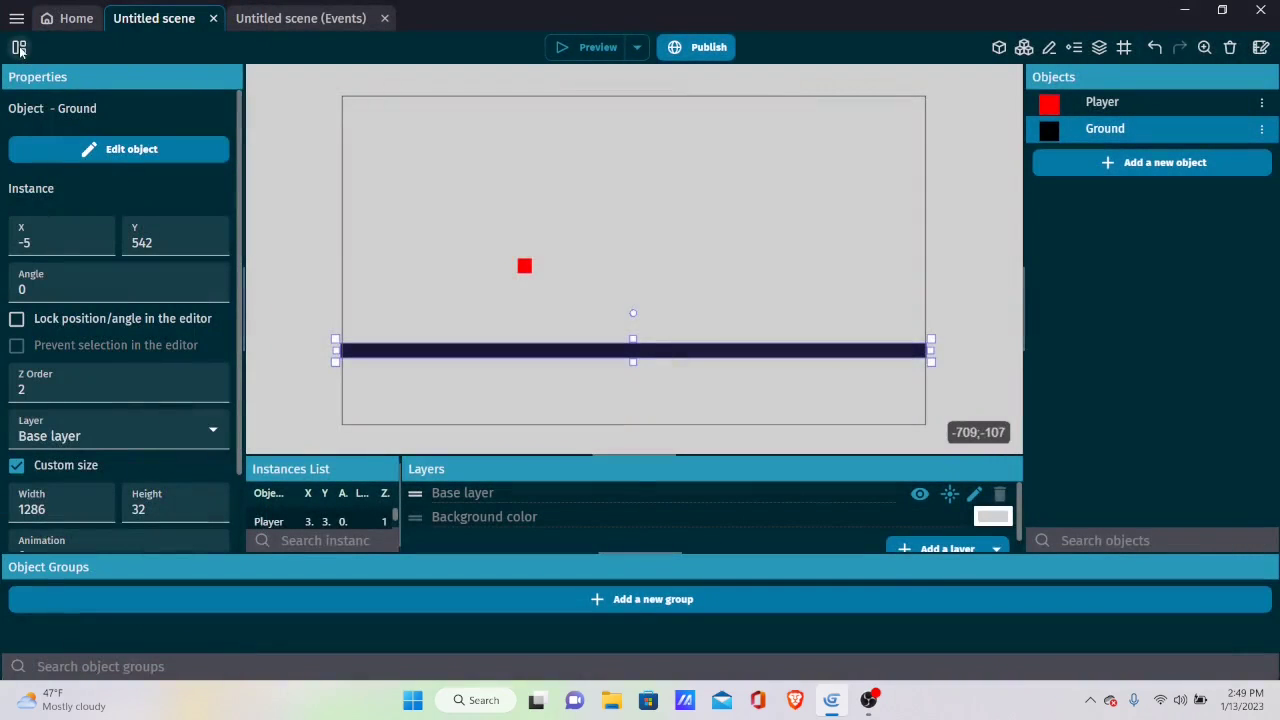
{"action": "left_click", "coordinate": [19, 49]}
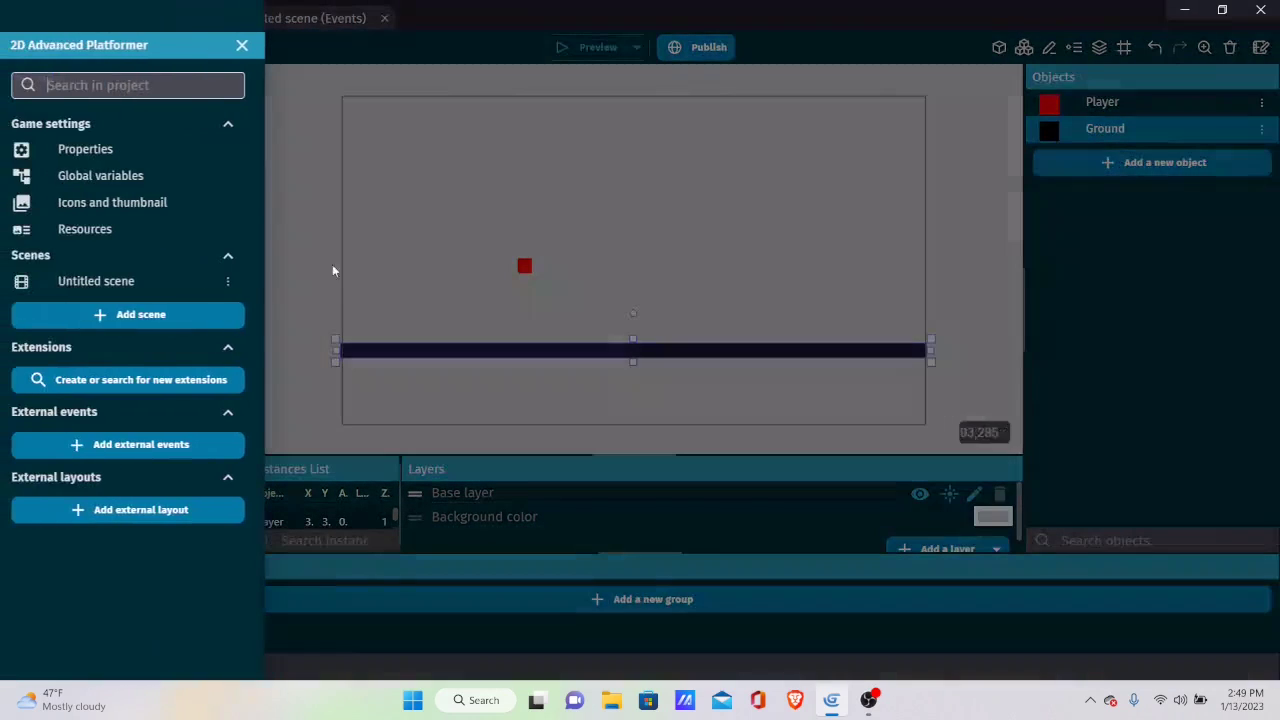
{"action": "left_click", "coordinate": [130, 382]}
{"action": "left_click", "coordinate": [494, 92]}
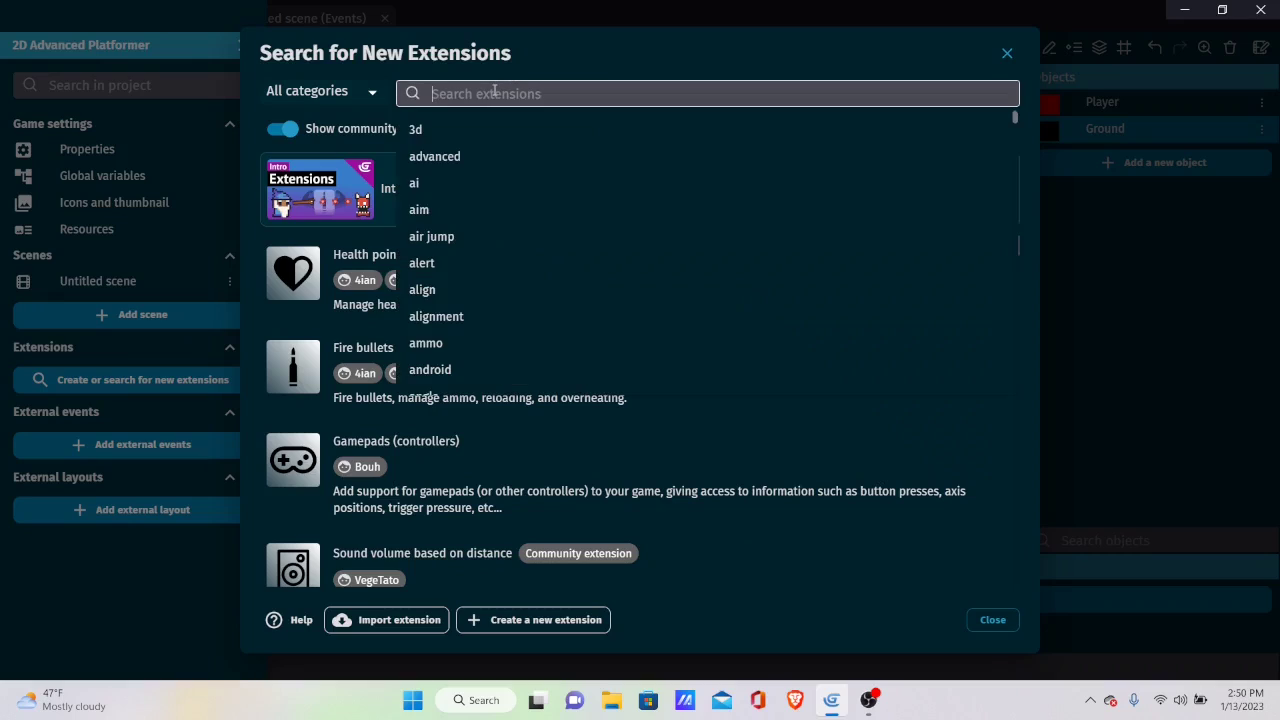
{"action": "type", "text": "p"}
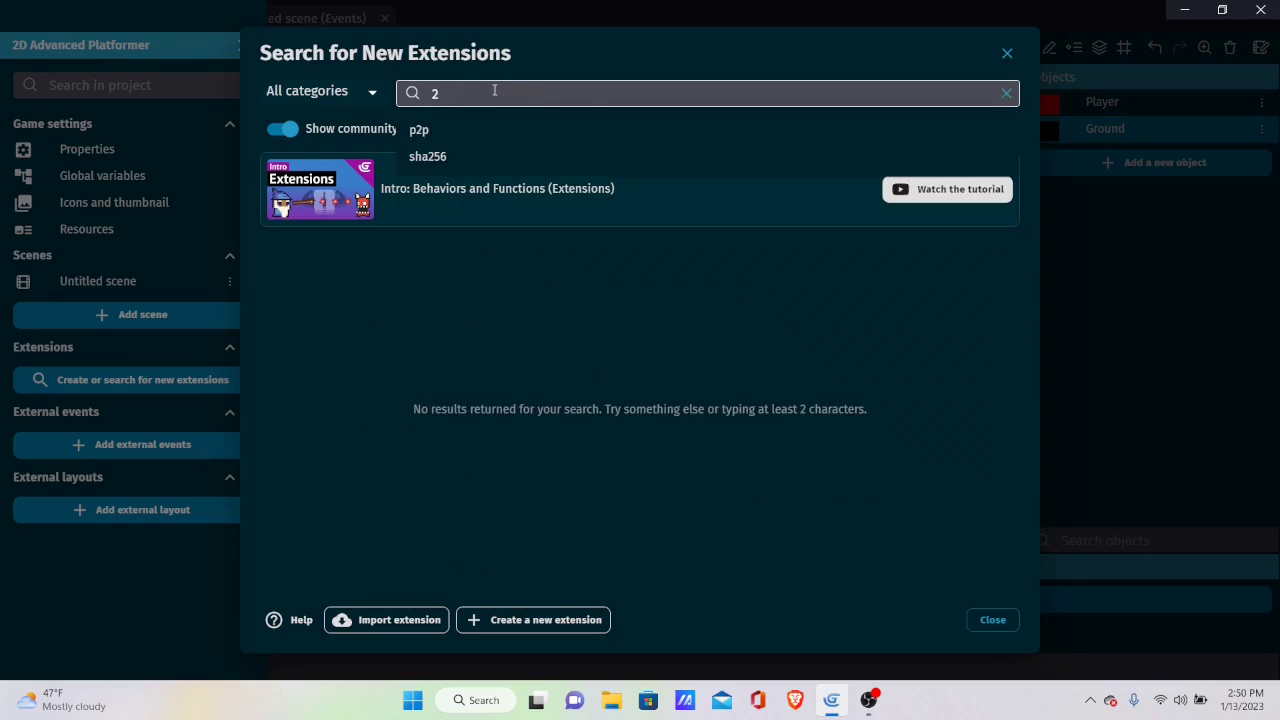
{"action": "type", "text": "latfor"}
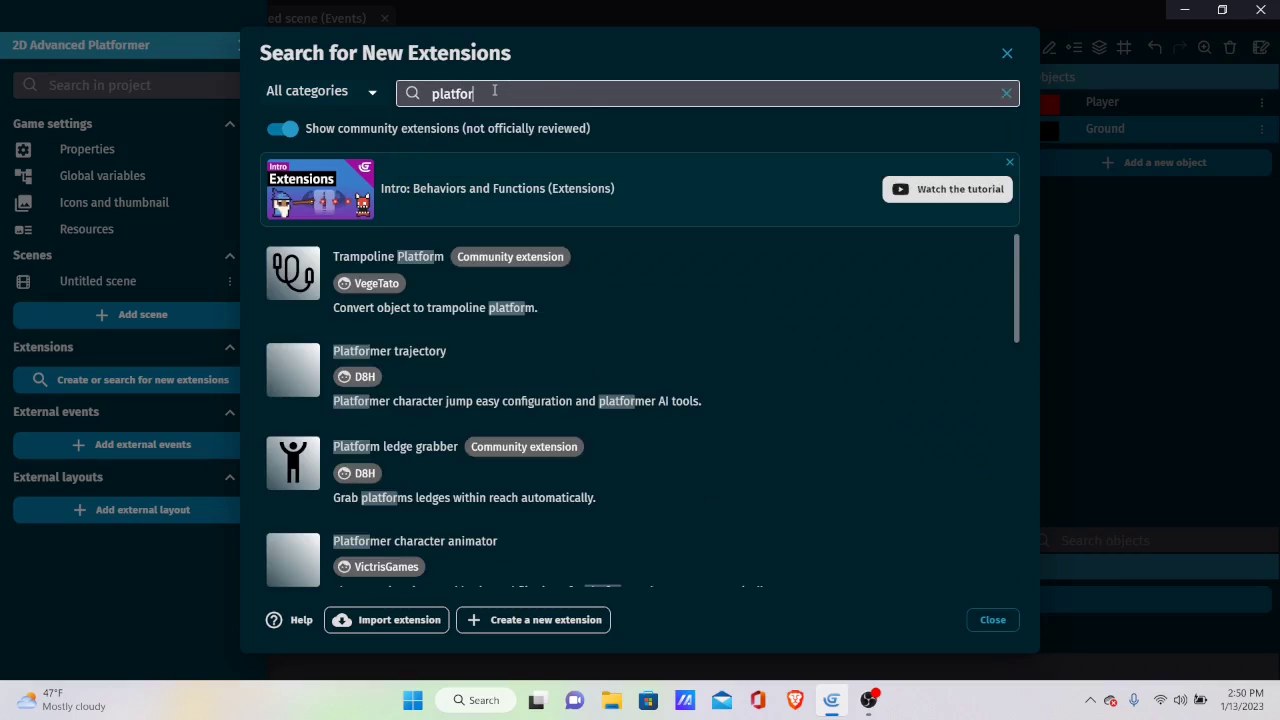
Step: Install the Advanced platformer movements extension in the project and return to the scene
{"action": "scroll", "coordinate": [509, 272], "scroll_direction": "down", "scroll_amount": 2}
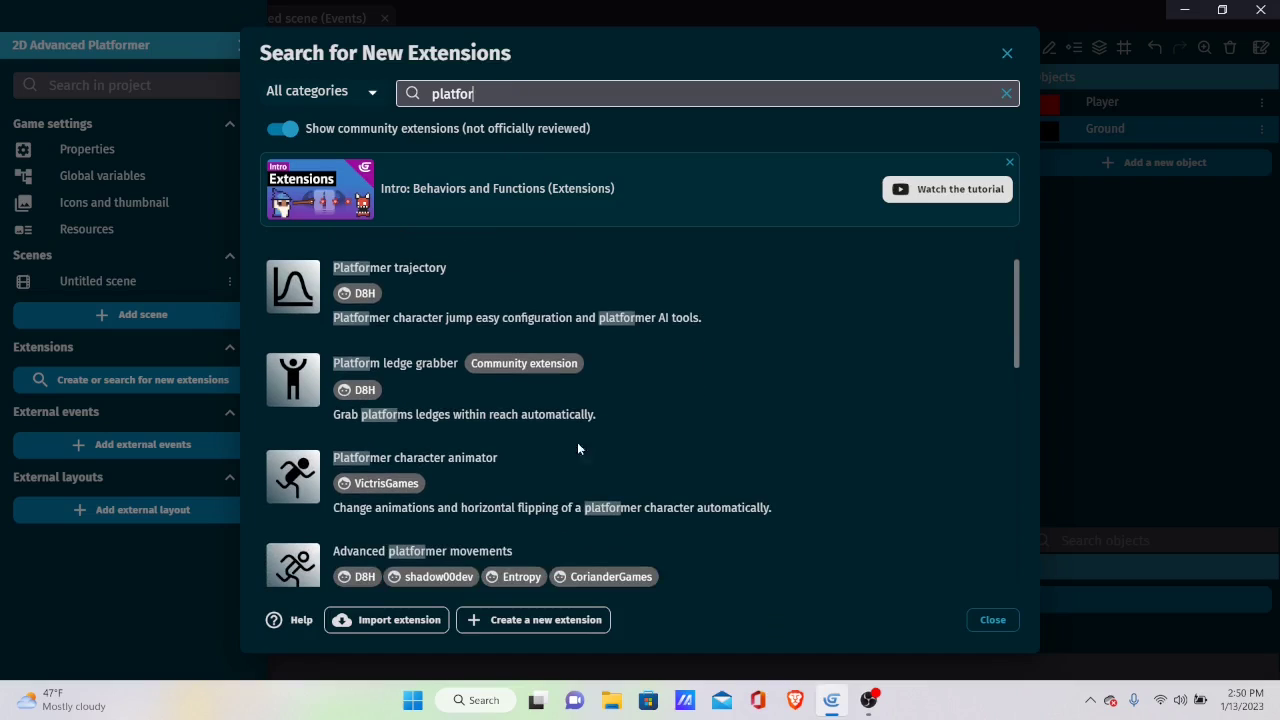
{"action": "scroll", "coordinate": [404, 337], "scroll_direction": "down", "scroll_amount": 3}
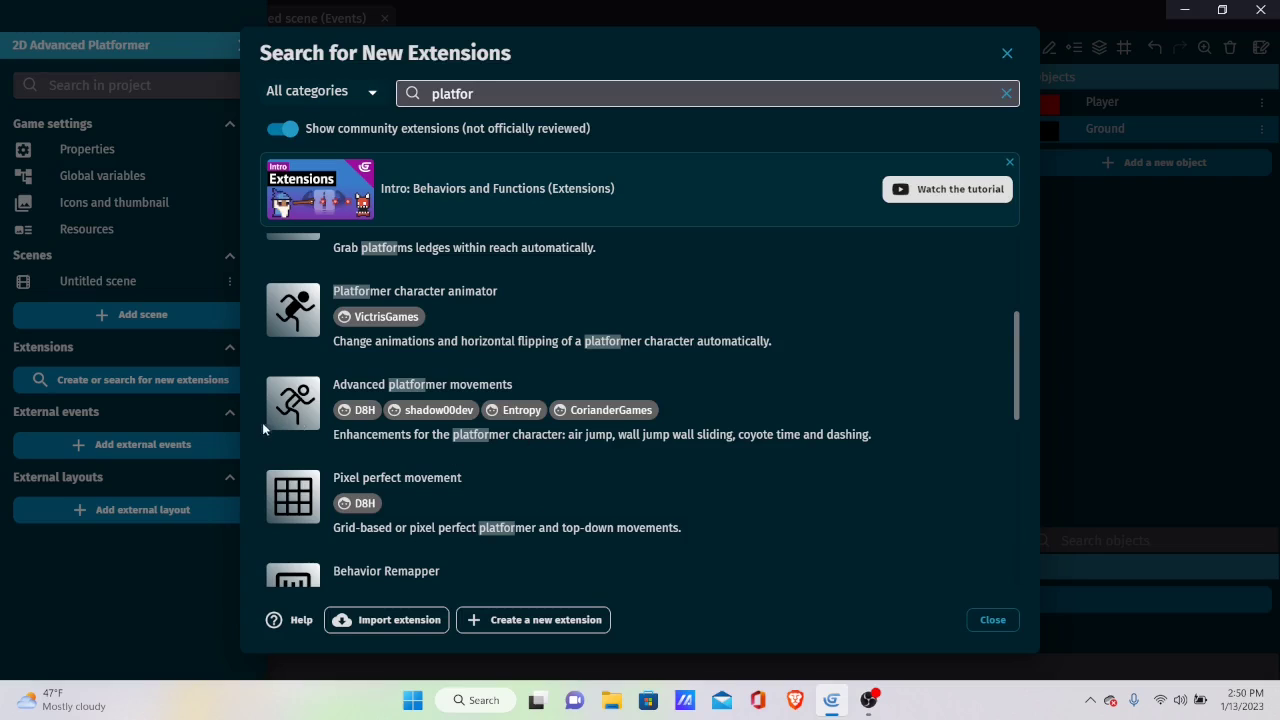
{"action": "left_click", "coordinate": [300, 412]}
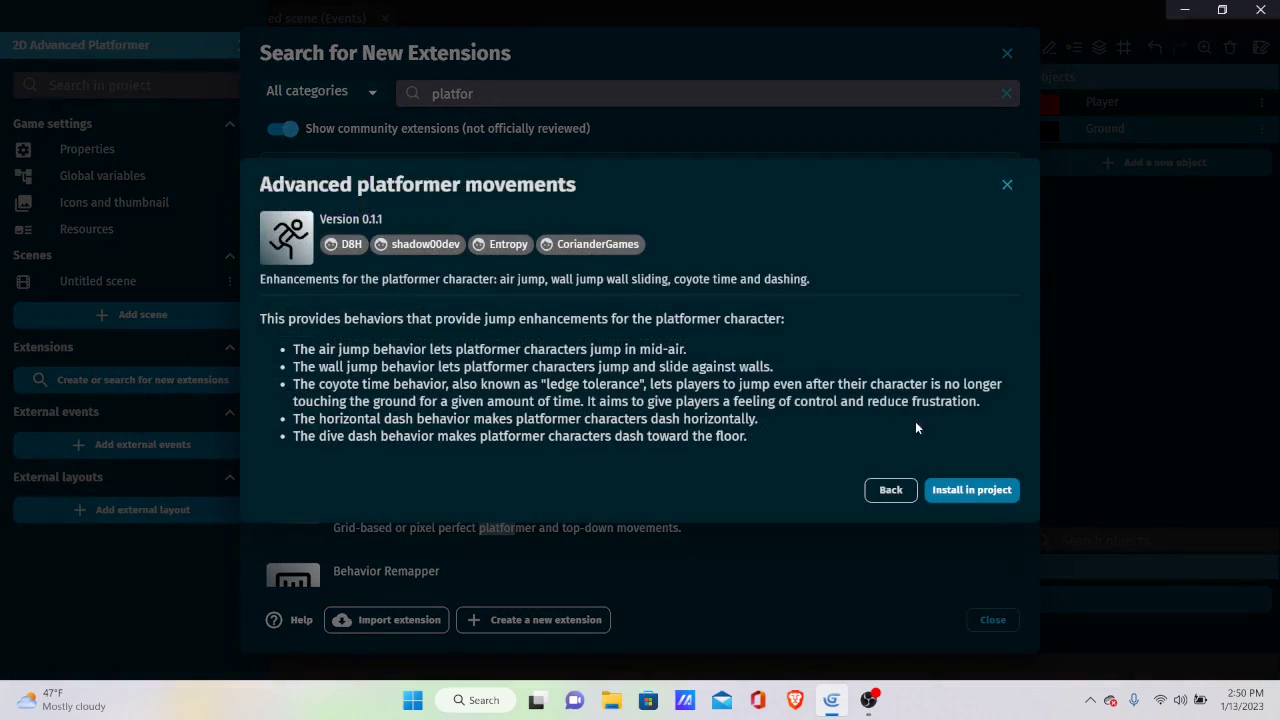
{"action": "left_click", "coordinate": [972, 491]}
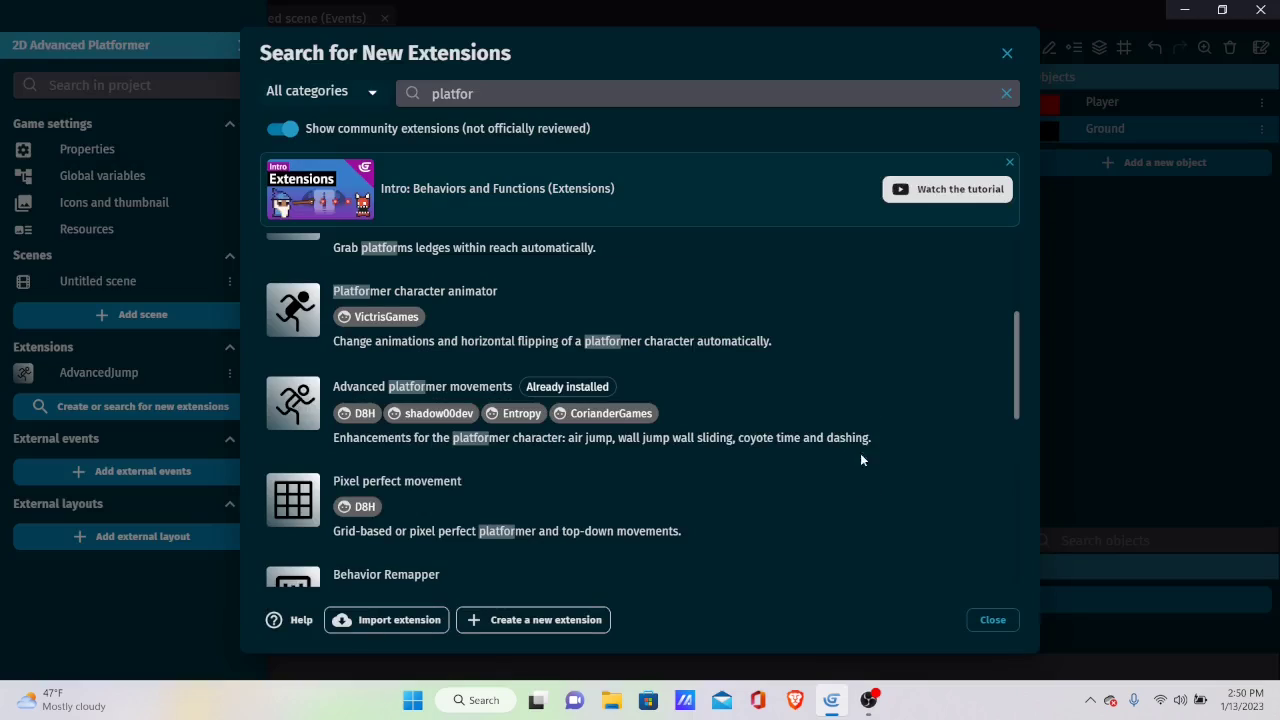
{"action": "left_click", "coordinate": [993, 620]}
{"action": "left_click", "coordinate": [1067, 258]}
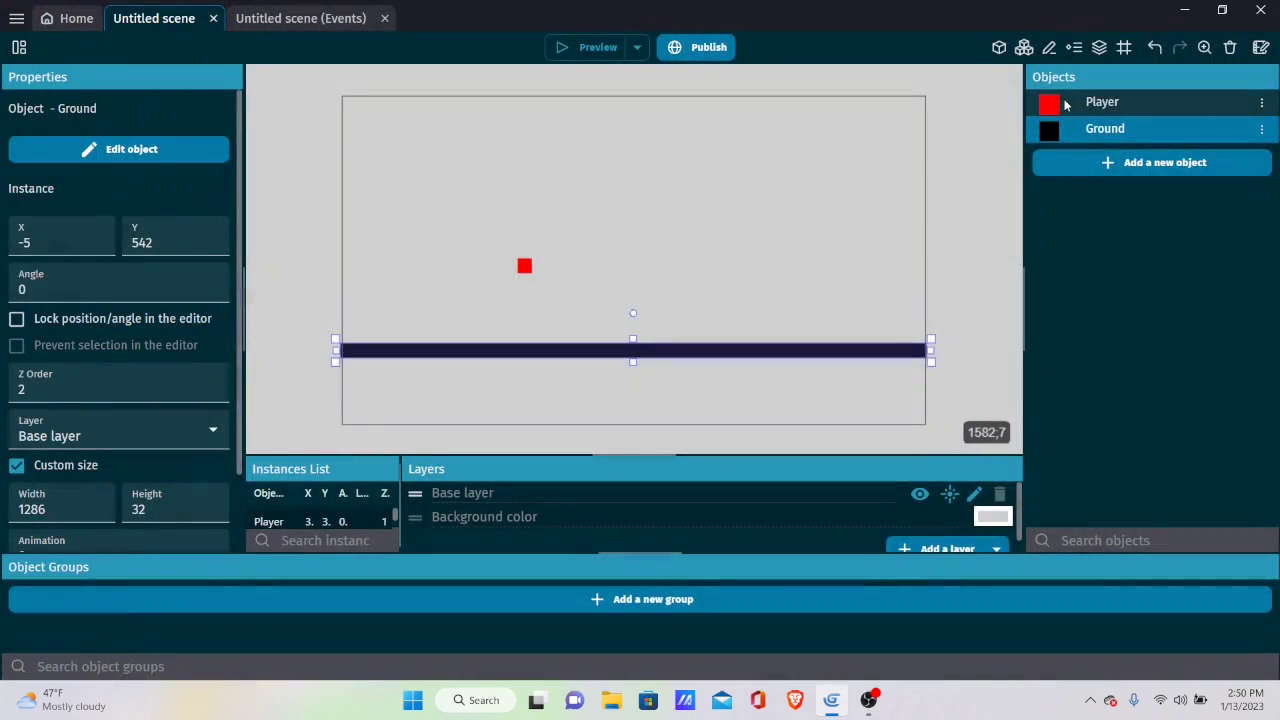
Step: Add the Coyote time and air jump behavior to the Player object
{"action": "double_click", "coordinate": [1066, 104]}
{"action": "left_click", "coordinate": [544, 92]}
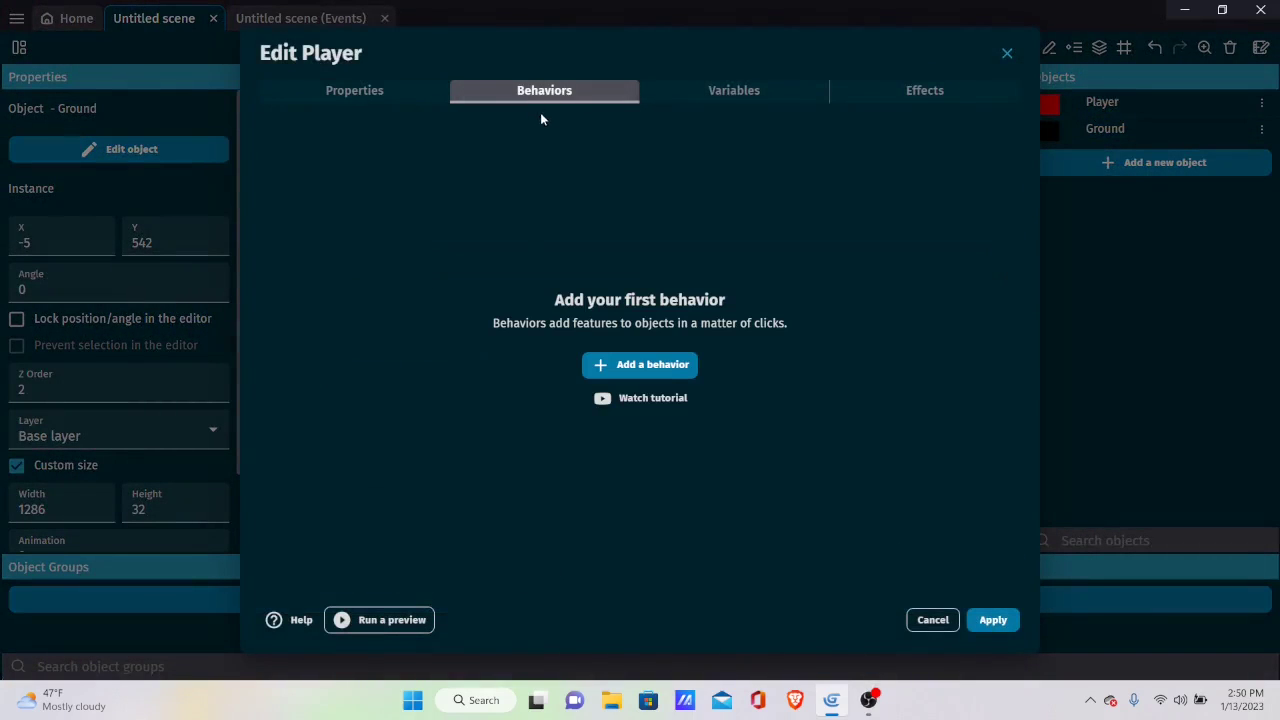
{"action": "left_click", "coordinate": [652, 364]}
{"action": "scroll", "coordinate": [651, 357], "scroll_direction": "down", "scroll_amount": 4}
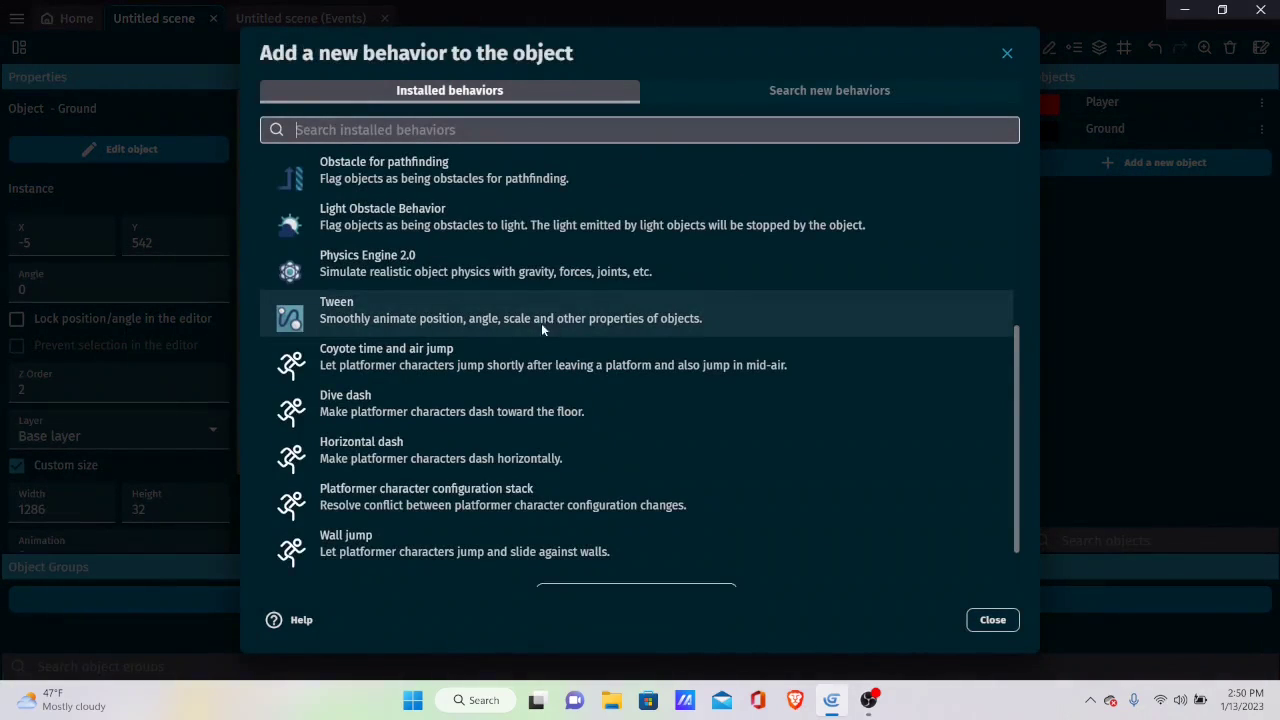
{"action": "scroll", "coordinate": [390, 338], "scroll_direction": "up", "scroll_amount": 4}
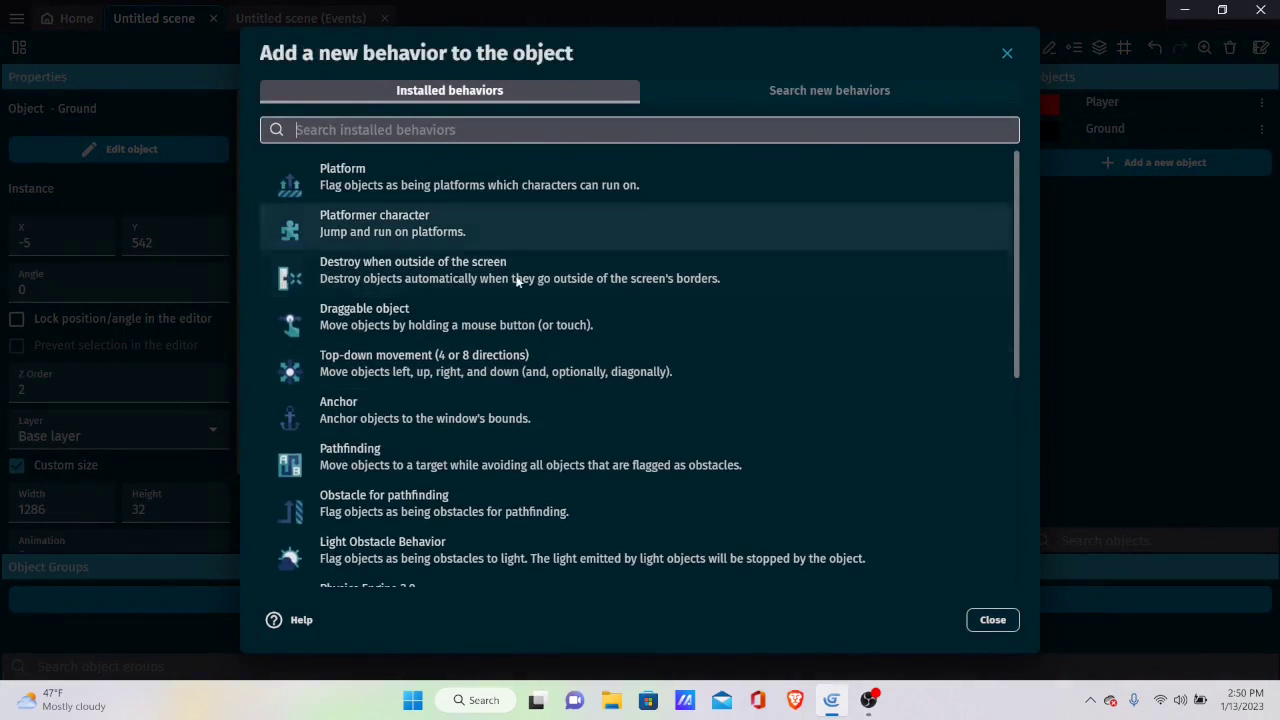
{"action": "scroll", "coordinate": [520, 353], "scroll_direction": "down", "scroll_amount": 3}
{"action": "scroll", "coordinate": [522, 345], "scroll_direction": "down", "scroll_amount": 3}
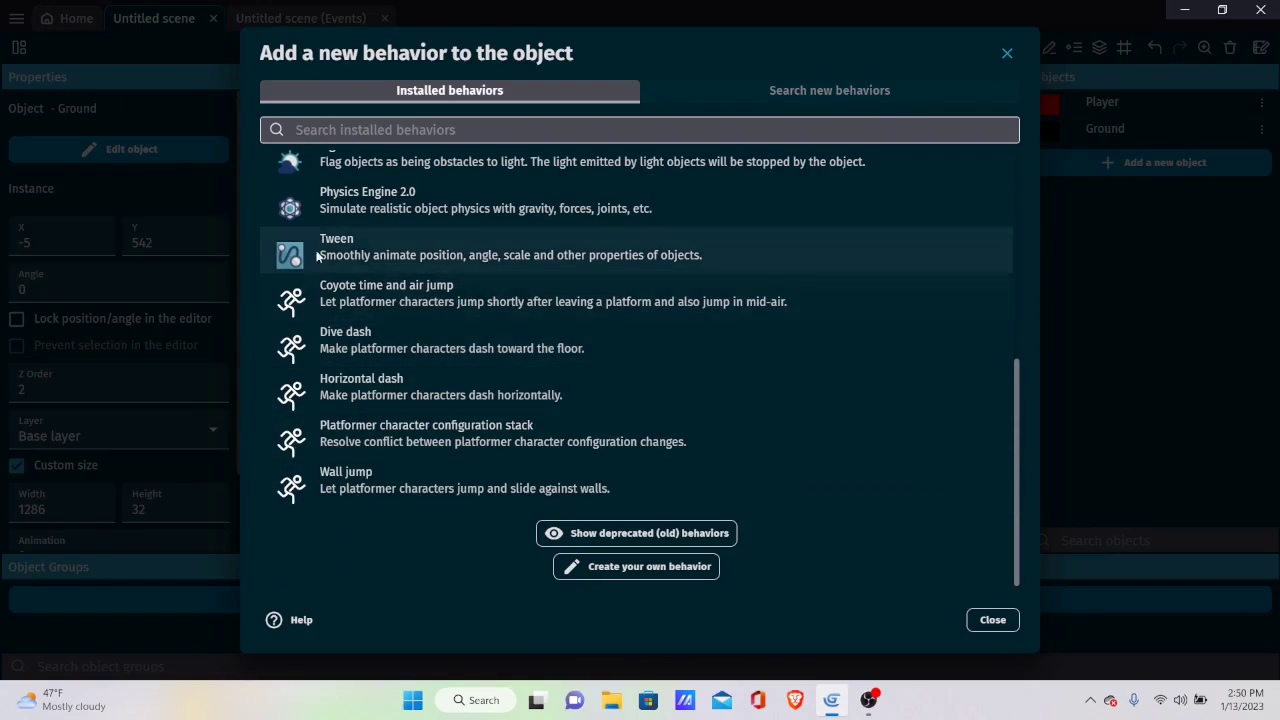
{"action": "left_click", "coordinate": [416, 298]}
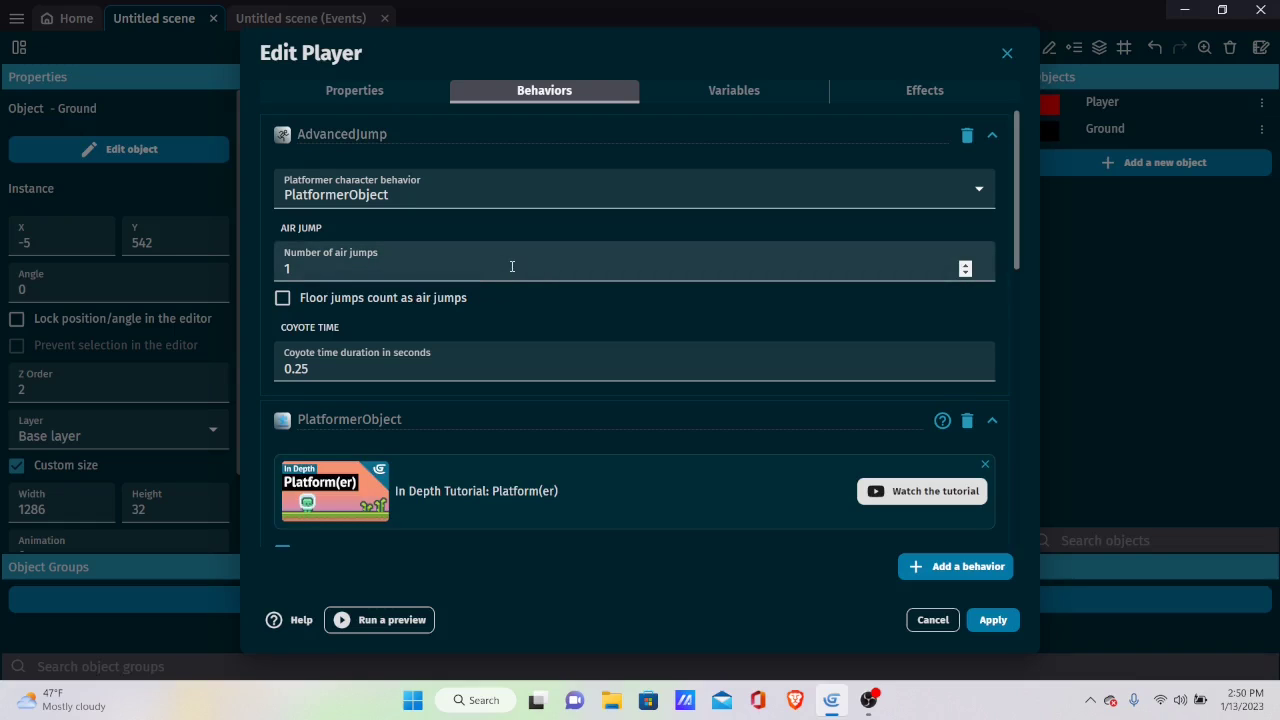
Step: Set the Player's number of air jumps to 2 in the AdvancedJump behavior and preview the game
{"action": "scroll", "coordinate": [386, 331], "scroll_direction": "down", "scroll_amount": 3}
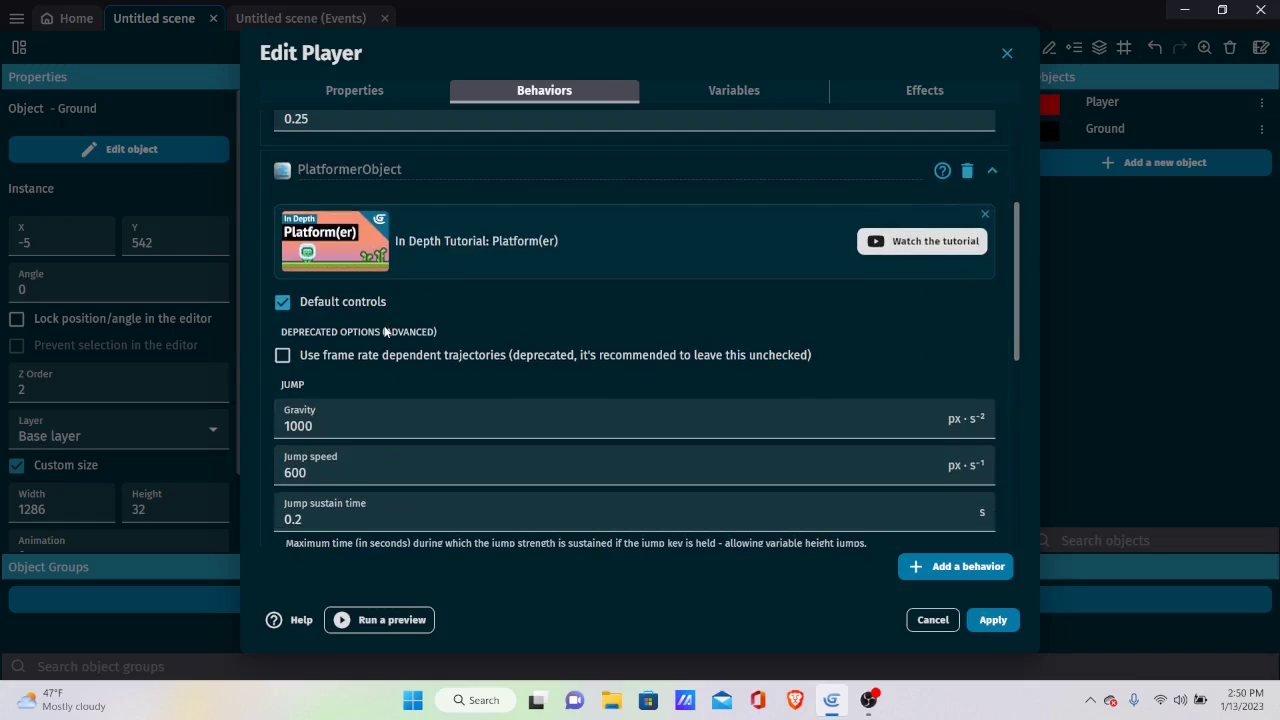
{"action": "scroll", "coordinate": [716, 450], "scroll_direction": "down", "scroll_amount": 4}
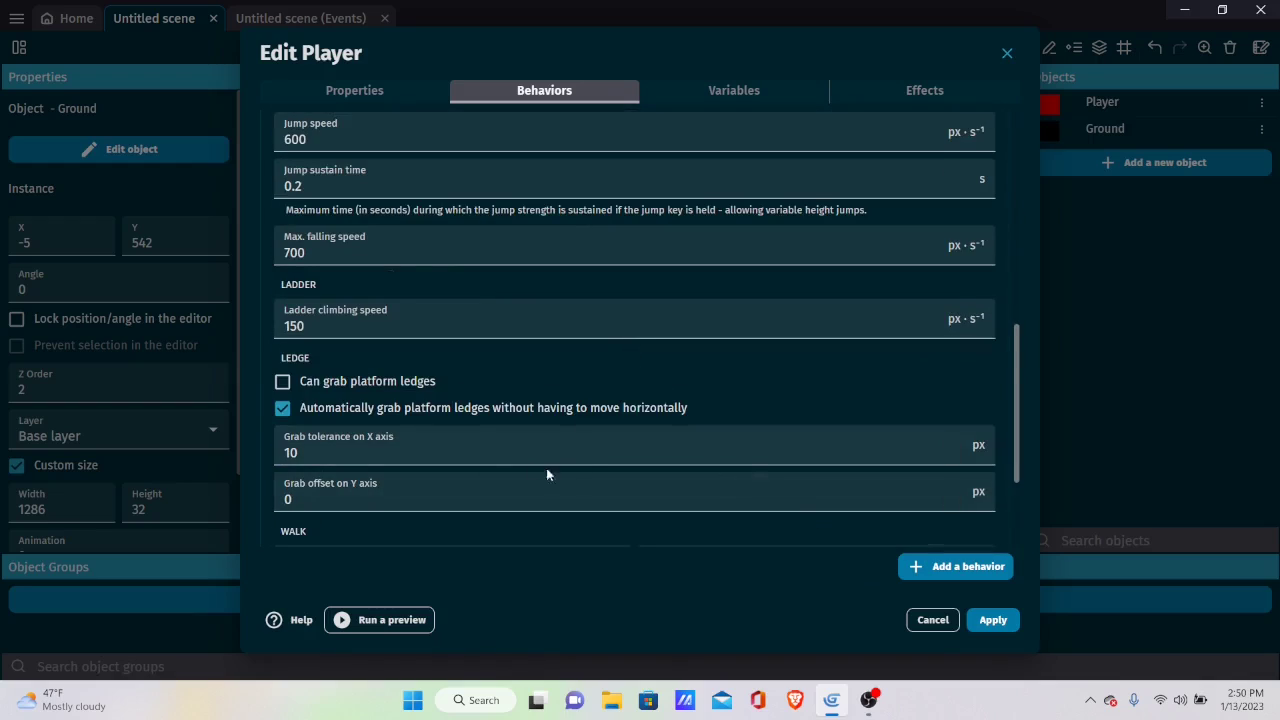
{"action": "scroll", "coordinate": [503, 413], "scroll_direction": "up", "scroll_amount": 5}
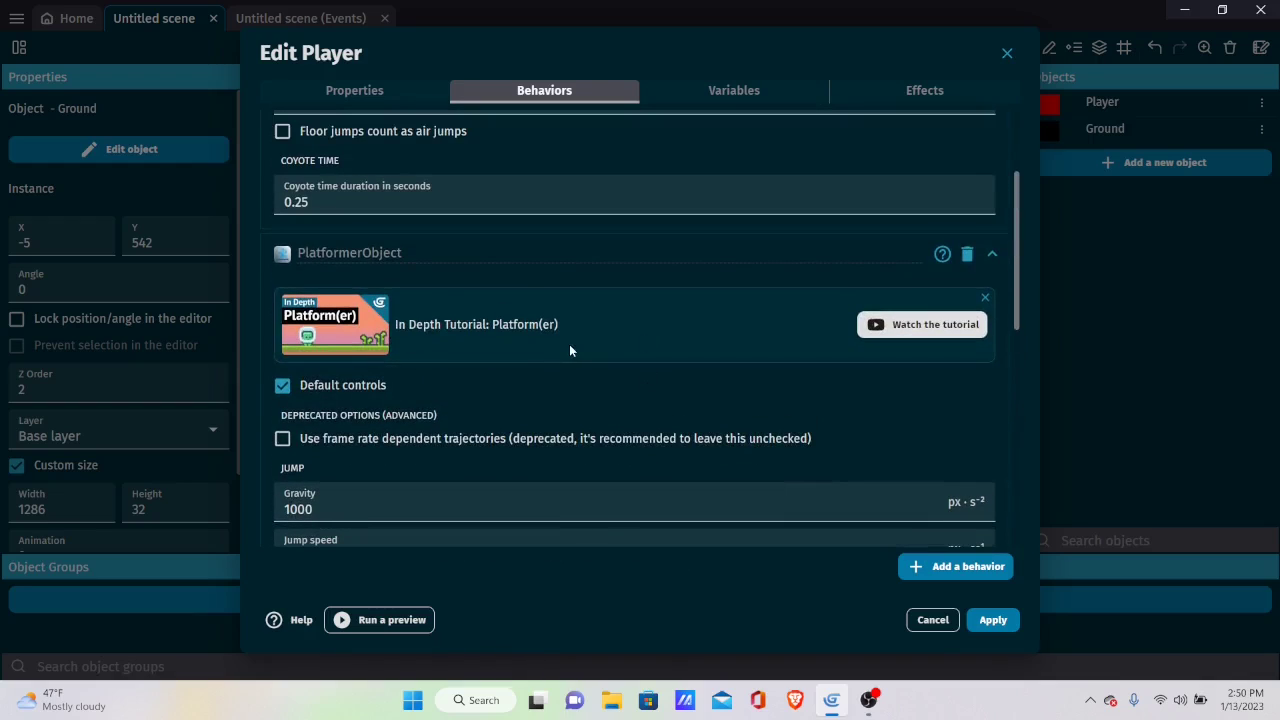
{"action": "scroll", "coordinate": [610, 376], "scroll_direction": "up", "scroll_amount": 3}
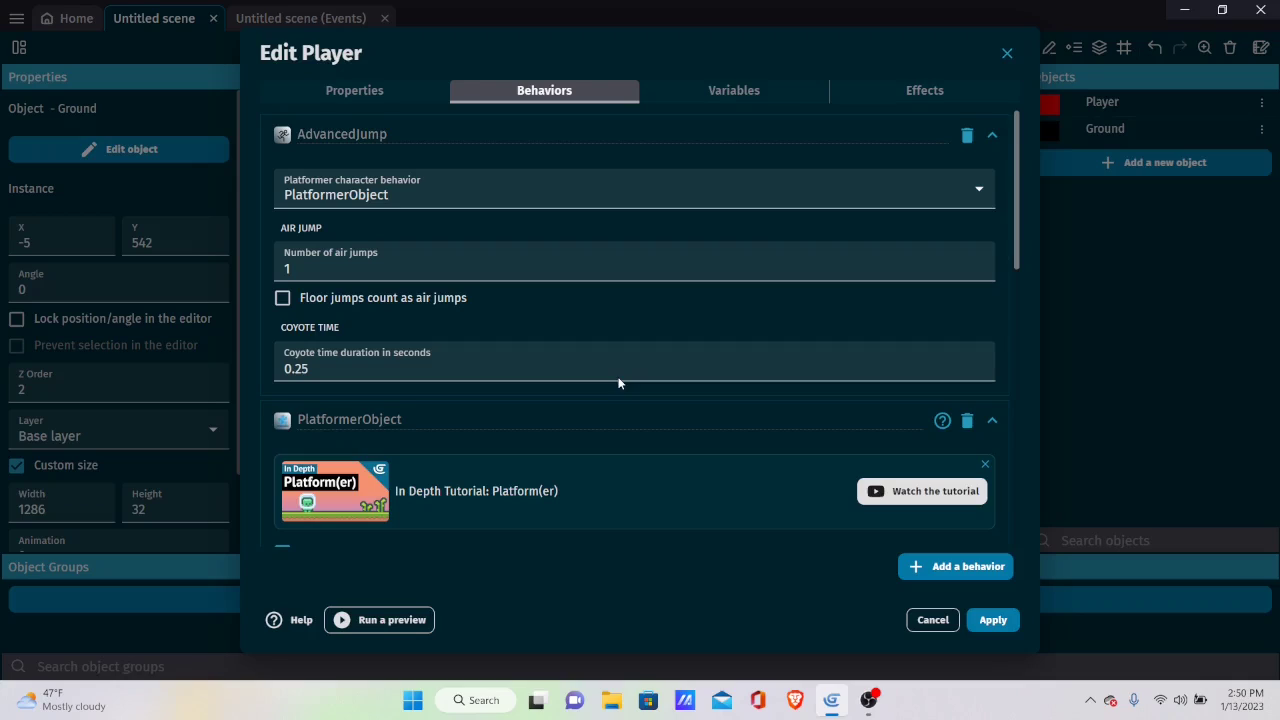
{"action": "left_click", "coordinate": [376, 257]}
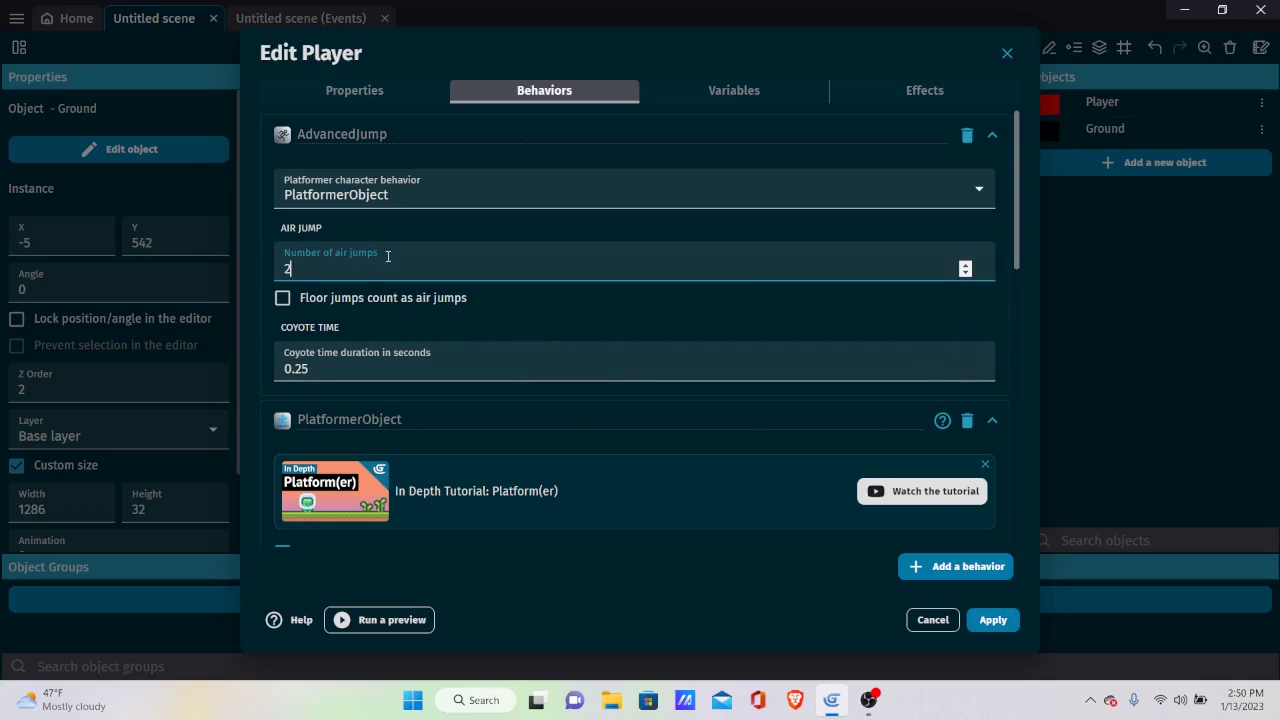
{"action": "left_click", "coordinate": [992, 620]}
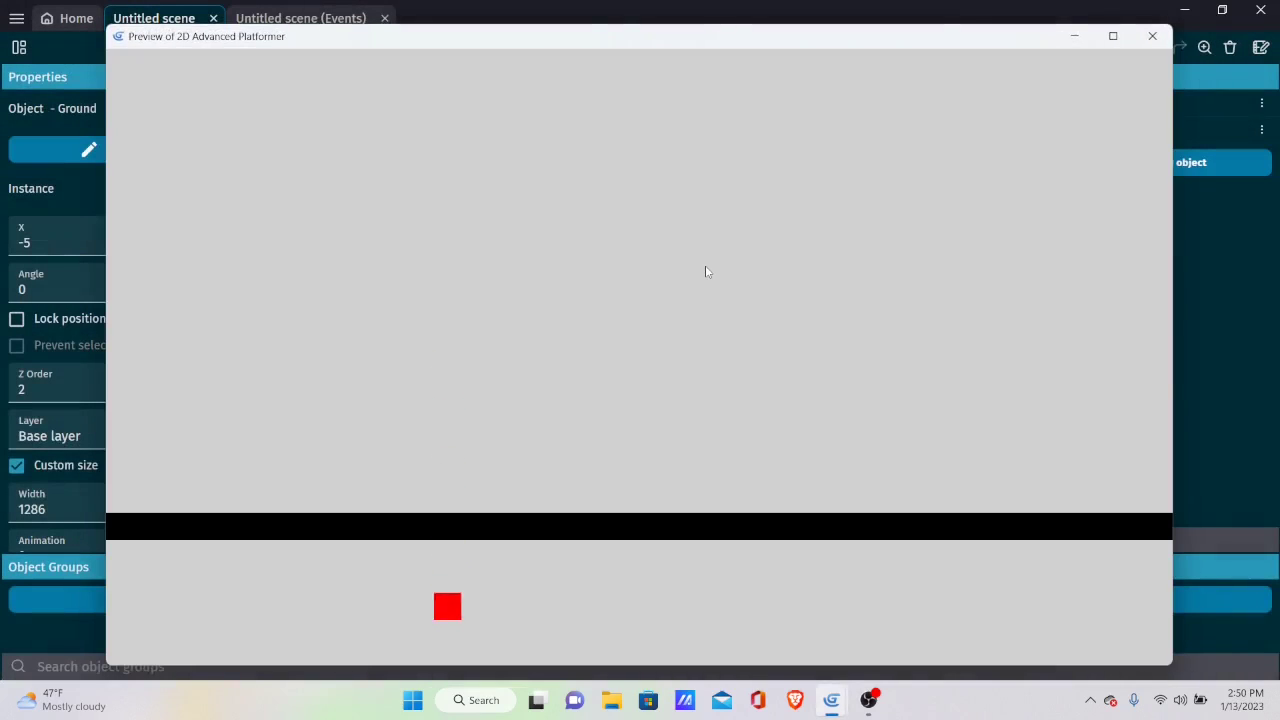
{"action": "left_click", "coordinate": [1152, 36]}
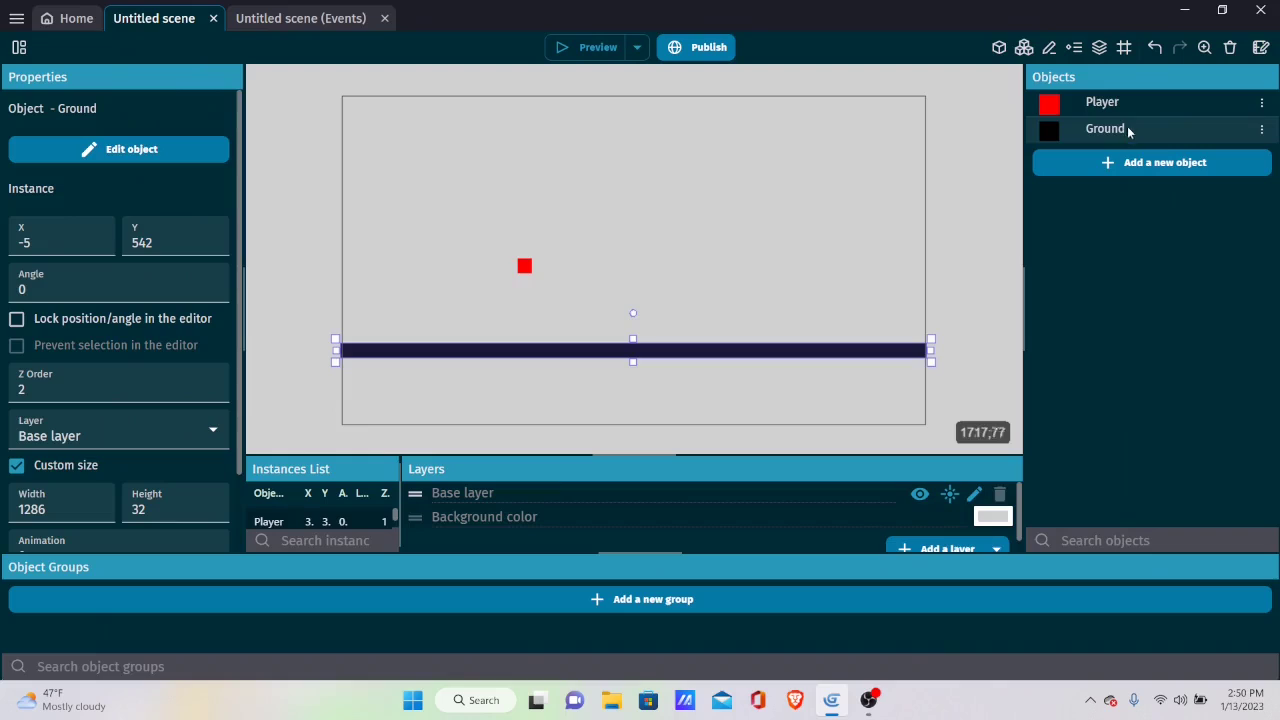
Step: Add the Platform behavior to the Ground object, with type Platform and ledges that can be grabbed
{"action": "double_click", "coordinate": [1127, 127]}
{"action": "left_click", "coordinate": [525, 92]}
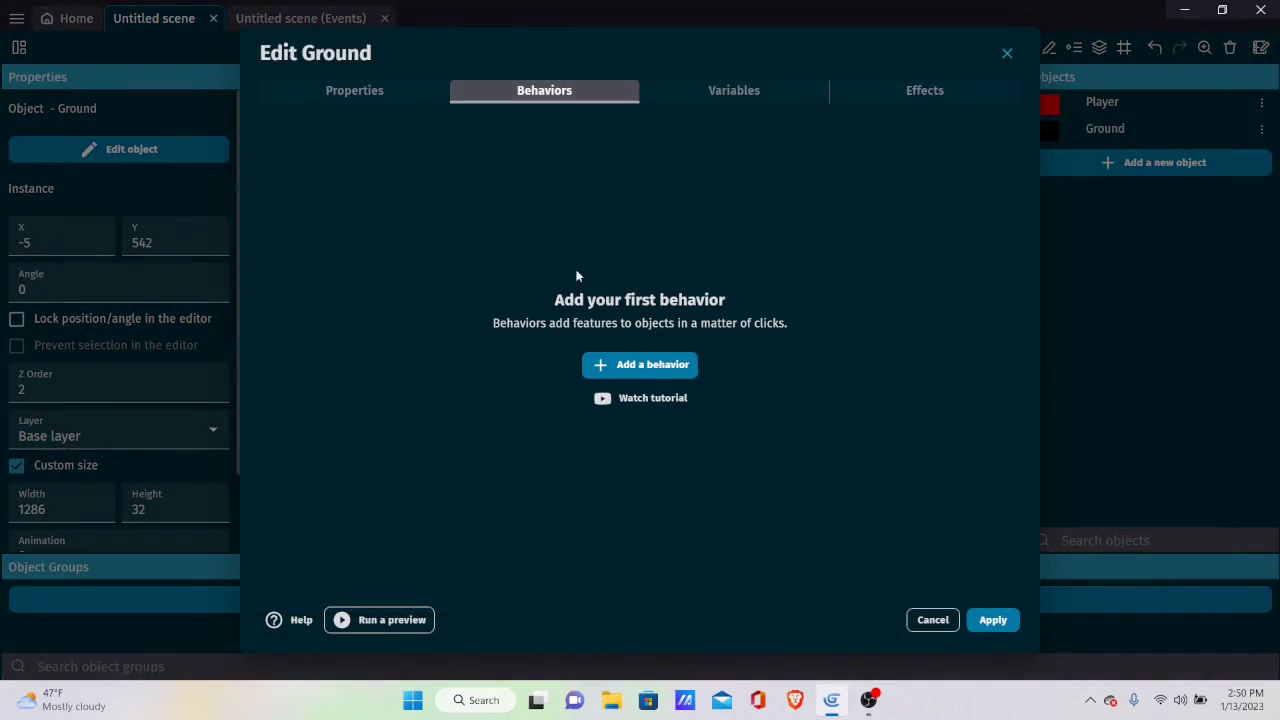
{"action": "left_click", "coordinate": [643, 365]}
{"action": "left_click", "coordinate": [460, 172]}
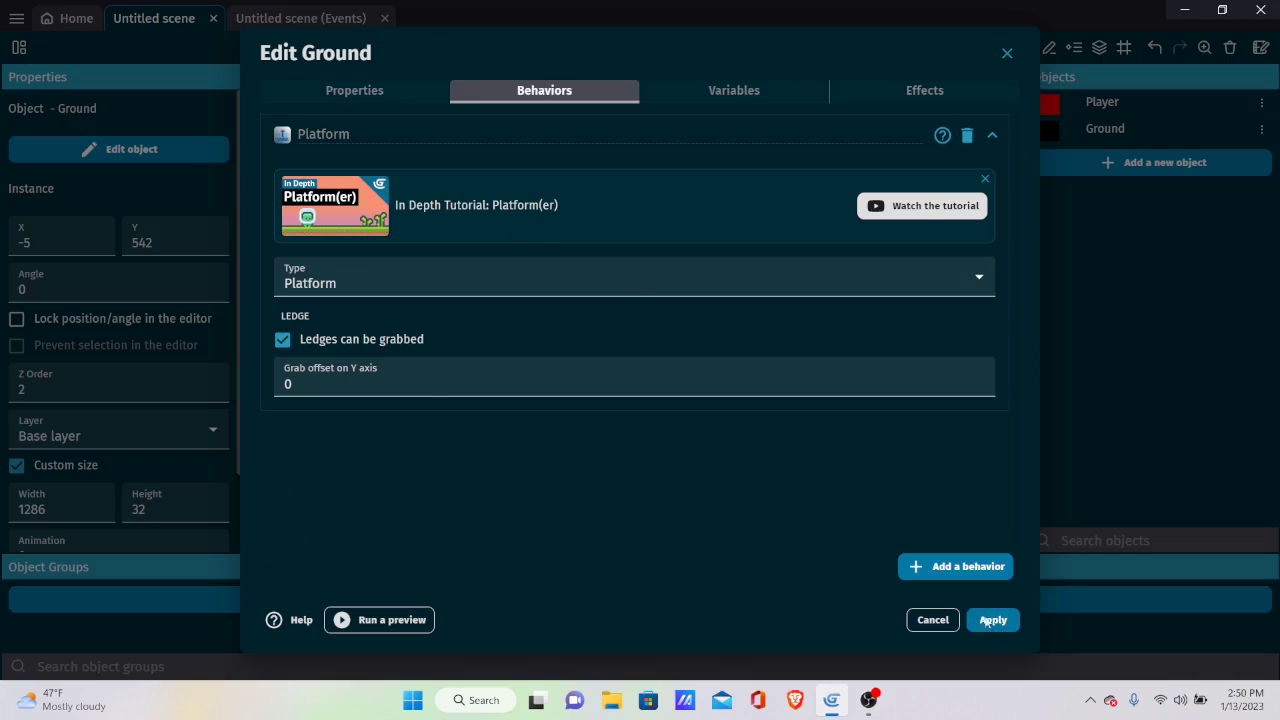
{"action": "left_click", "coordinate": [361, 341]}
{"action": "left_click", "coordinate": [996, 619]}
Step: Preview the game, test the Player's running and repeated mid-air jumps on the Ground, and close the preview
{"action": "left_click", "coordinate": [598, 47]}
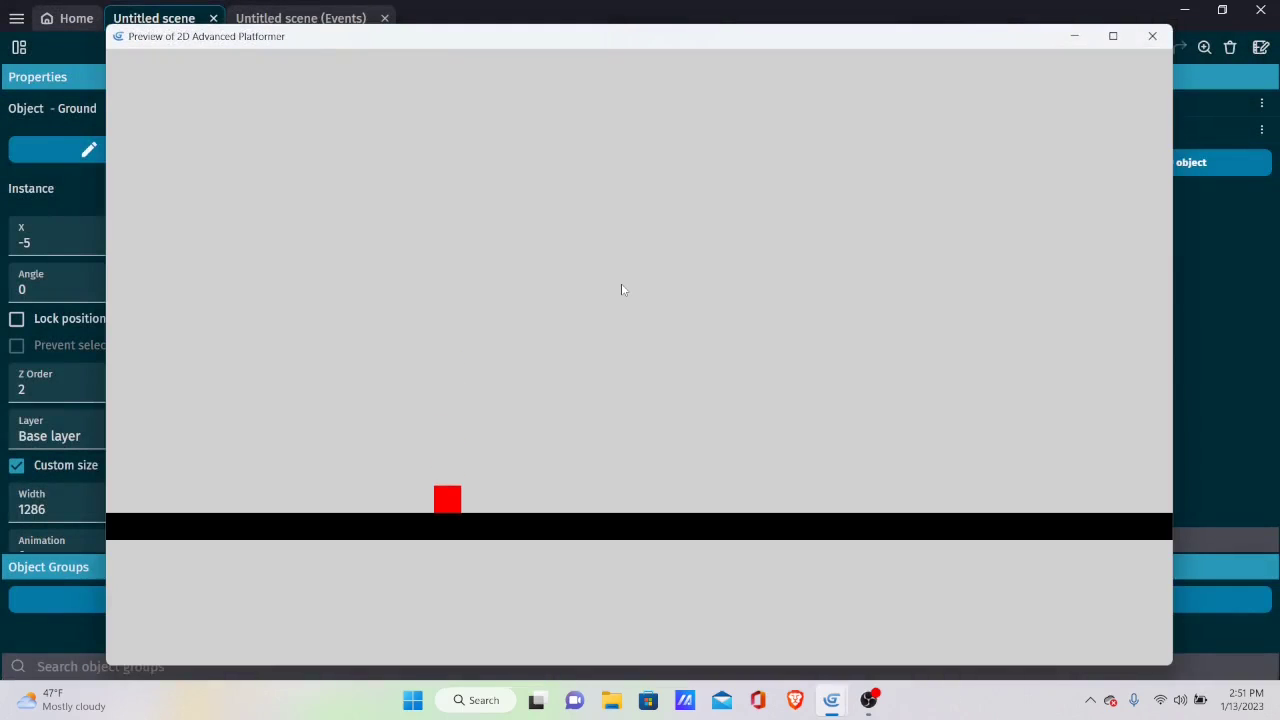
{"action": "key", "text": "Right"}
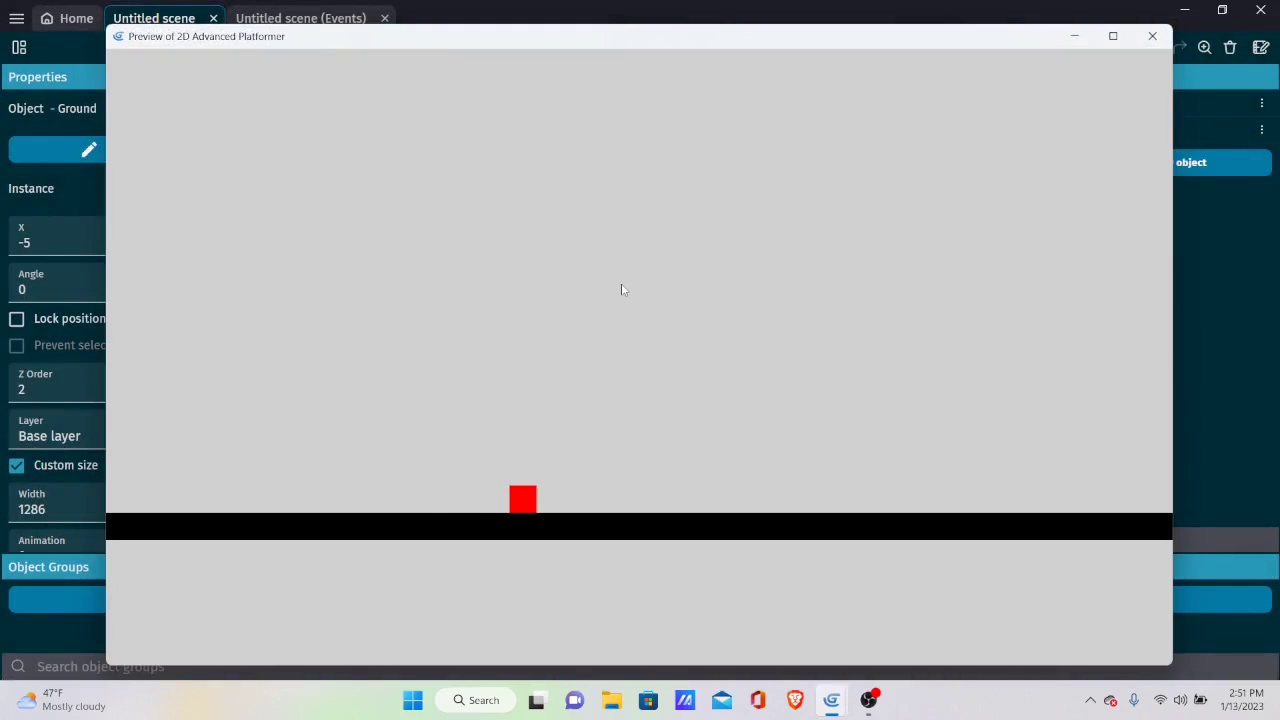
{"action": "key", "text": "space"}
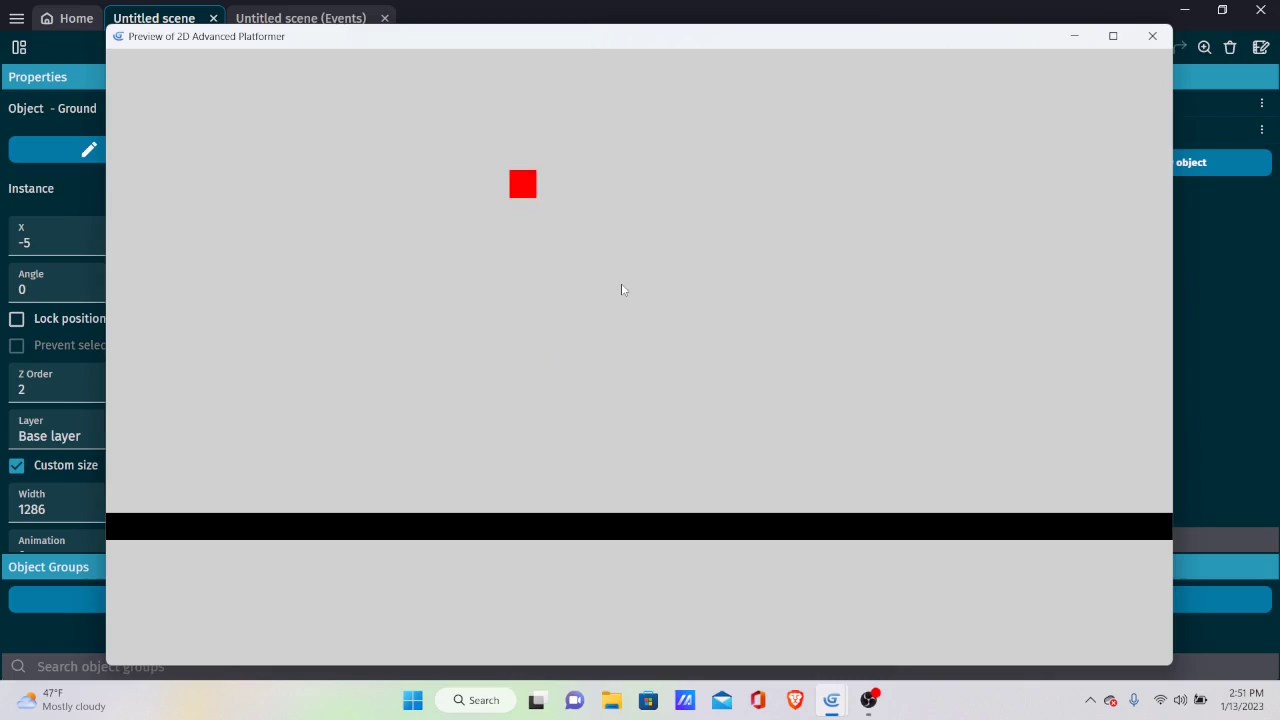
{"action": "key", "text": "space"}
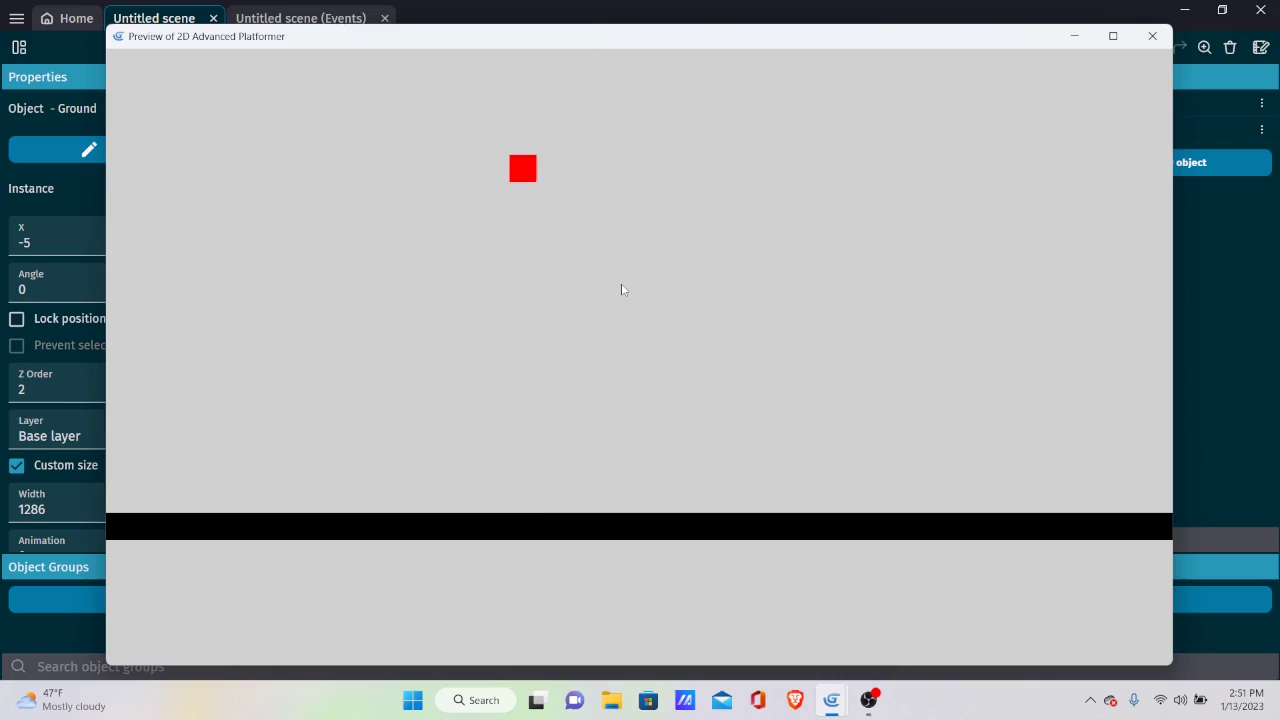
{"action": "key", "text": "space"}
{"action": "left_click", "coordinate": [1152, 36]}
Step: Set the Player's number of air jumps to 1 in the AdvancedJump behavior and apply the change
{"action": "double_click", "coordinate": [1110, 106]}
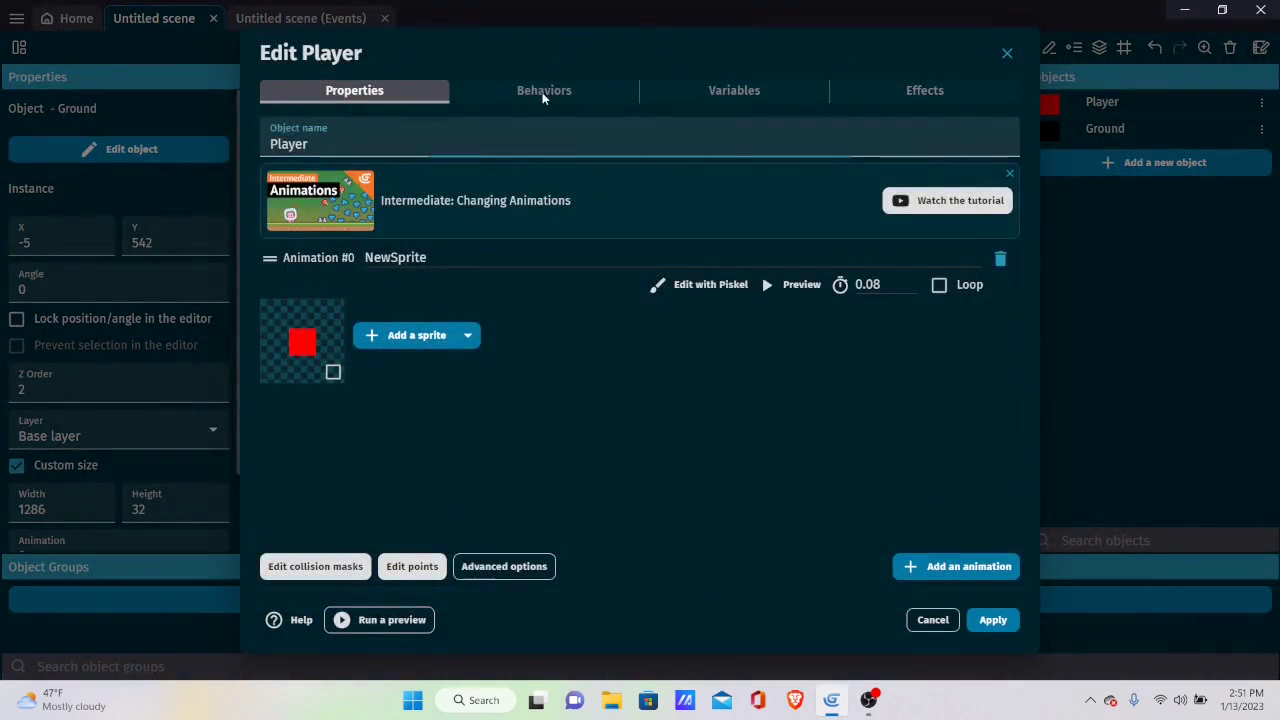
{"action": "left_click", "coordinate": [543, 91]}
{"action": "left_click", "coordinate": [444, 270]}
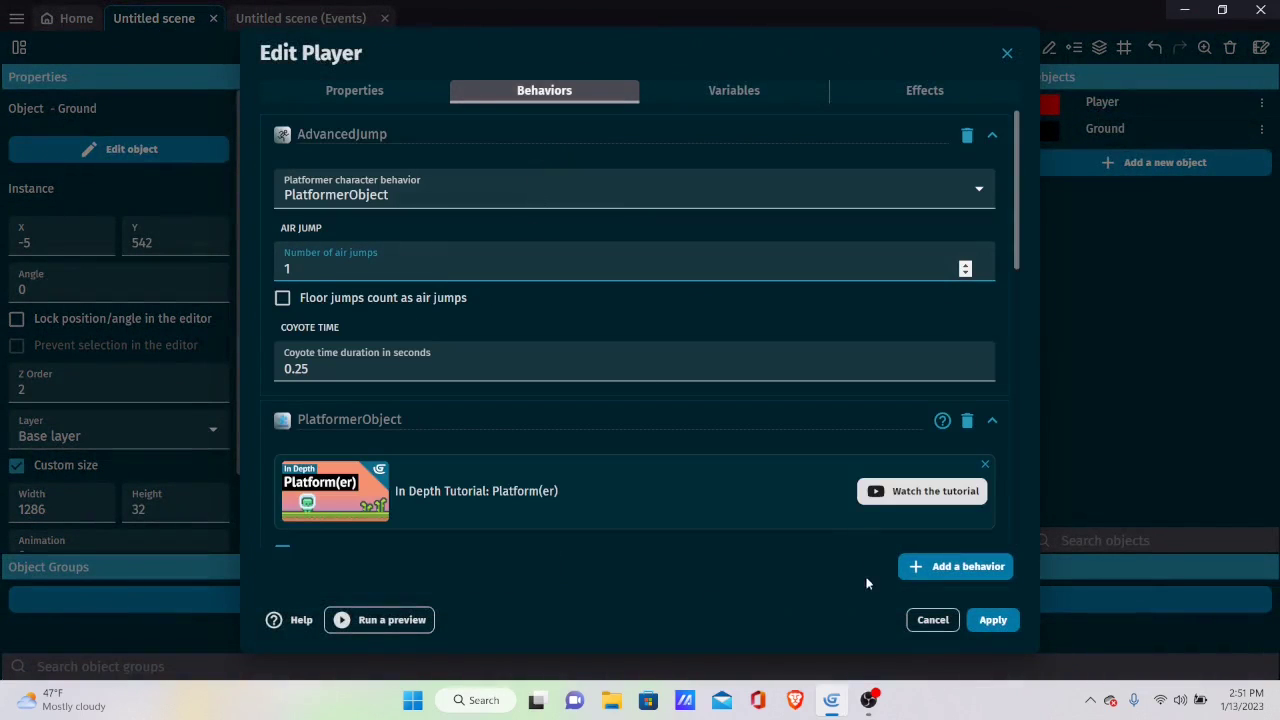
{"action": "type", "text": "1"}
{"action": "left_click", "coordinate": [991, 621]}
Step: Preview the game, test the Player's movement in both directions with the single air jump, and close the preview
{"action": "left_click", "coordinate": [573, 49]}
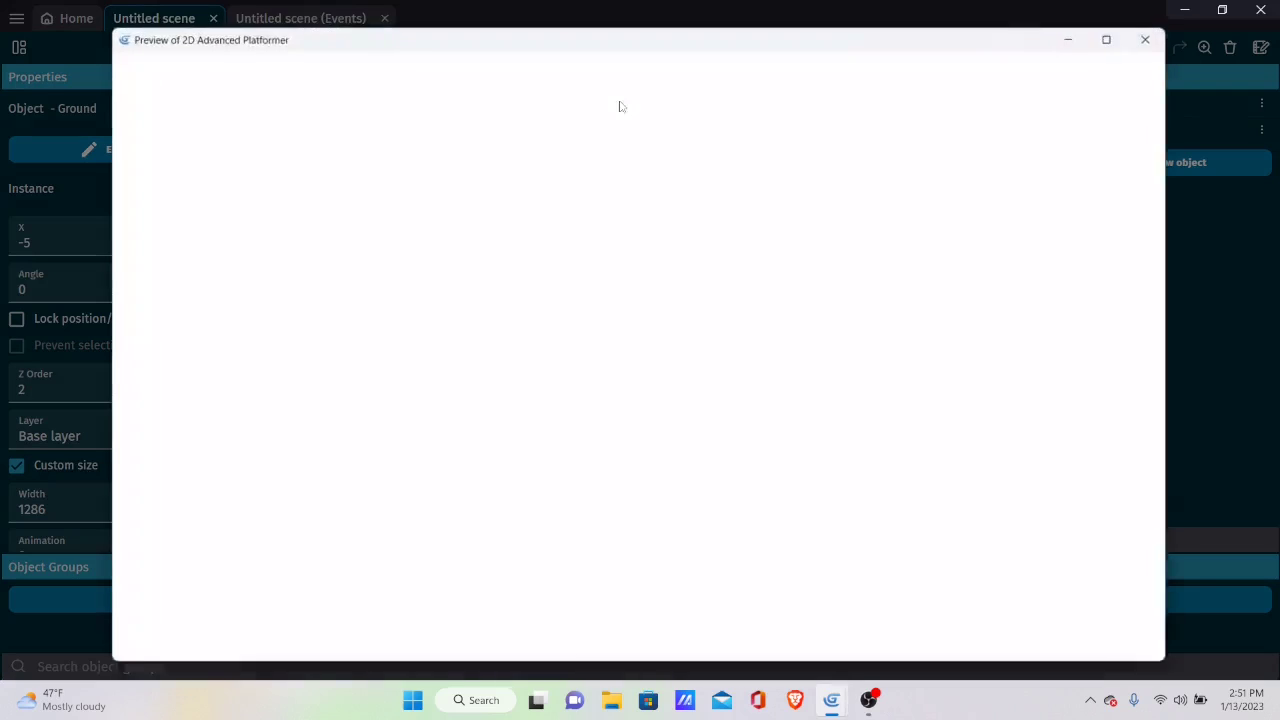
{"action": "key", "text": "Right"}
{"action": "key", "text": "space"}
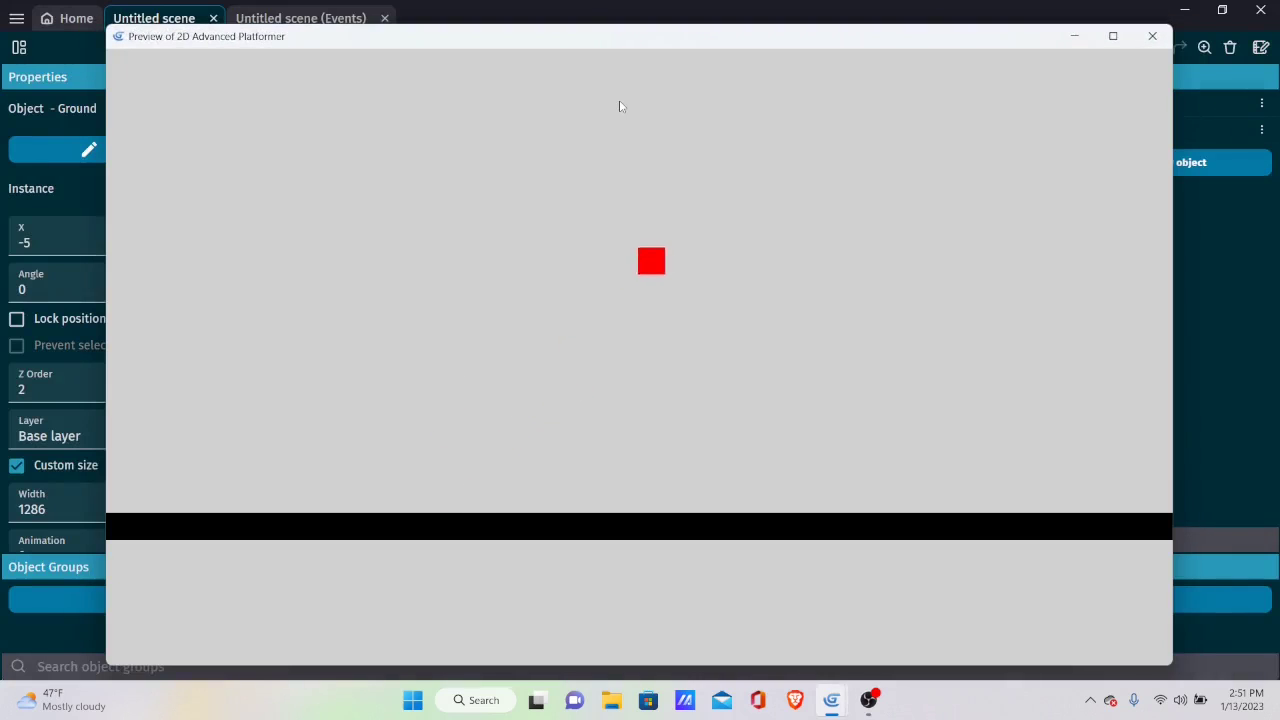
{"action": "key", "text": "Left"}
{"action": "key", "text": "space"}
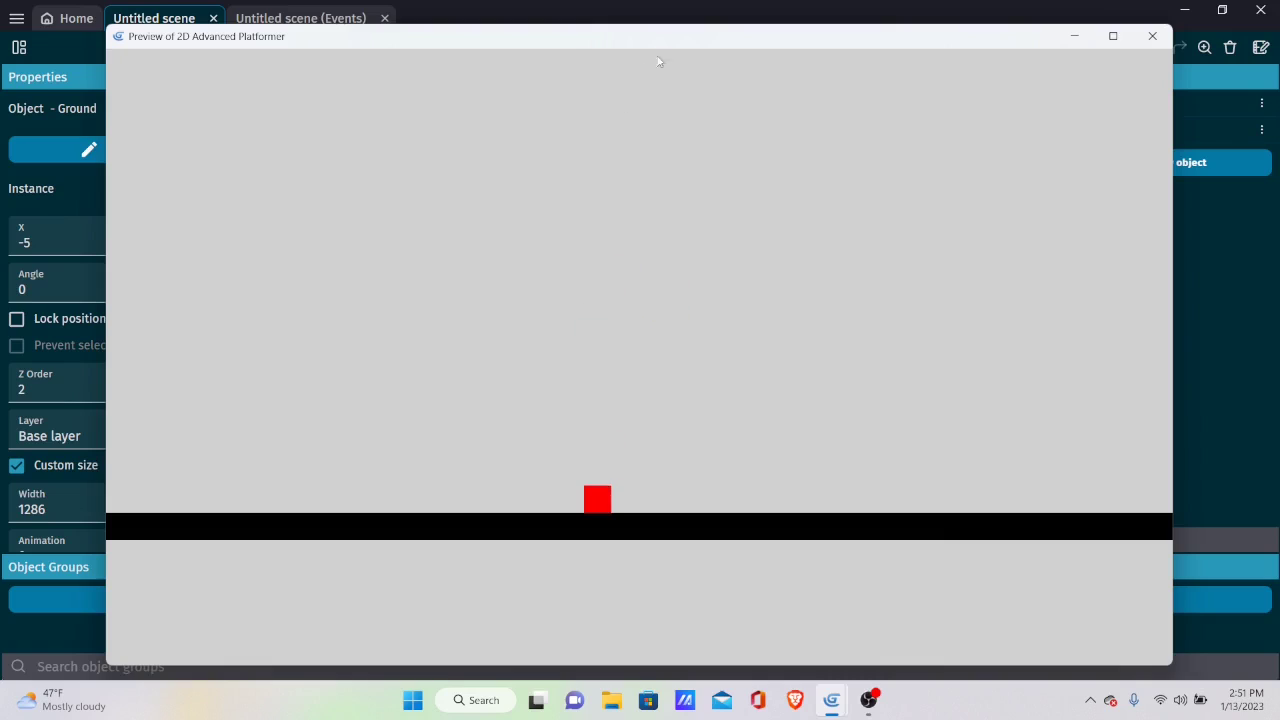
{"action": "left_click", "coordinate": [1152, 36]}
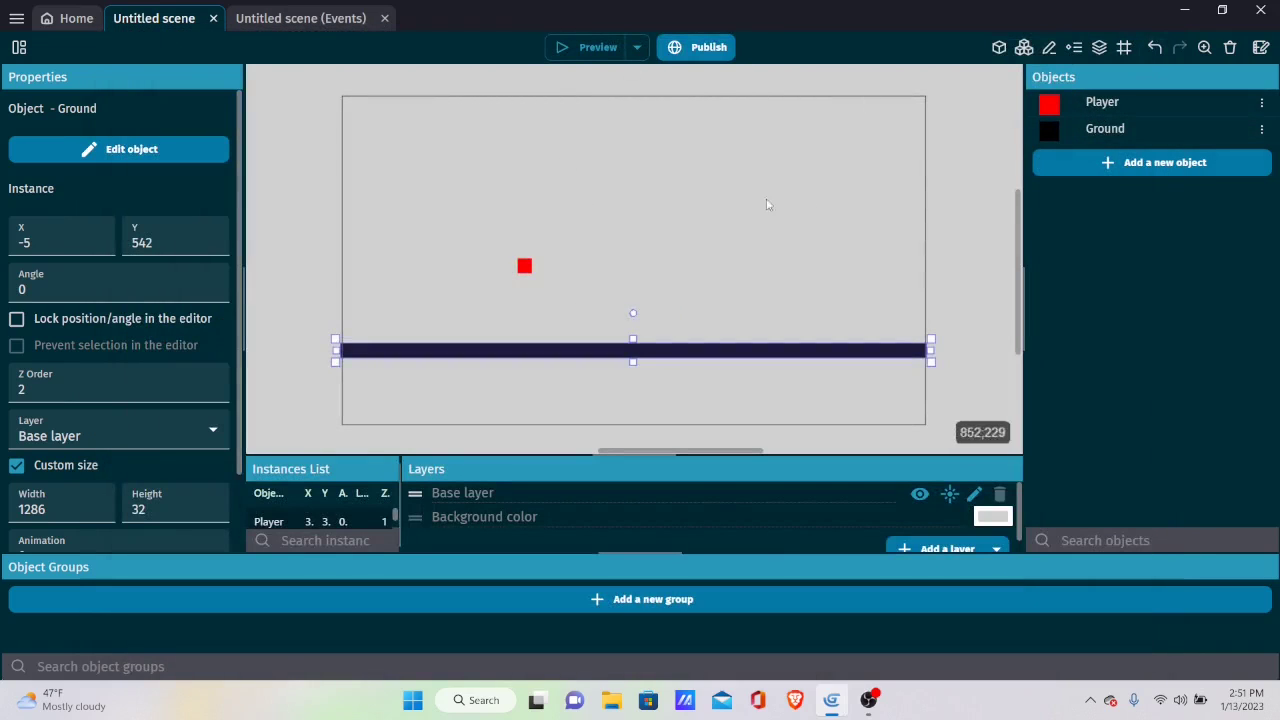
Step: Add the Wall jump behavior to the Player object, keeping its default wall jump settings
{"action": "double_click", "coordinate": [1099, 106]}
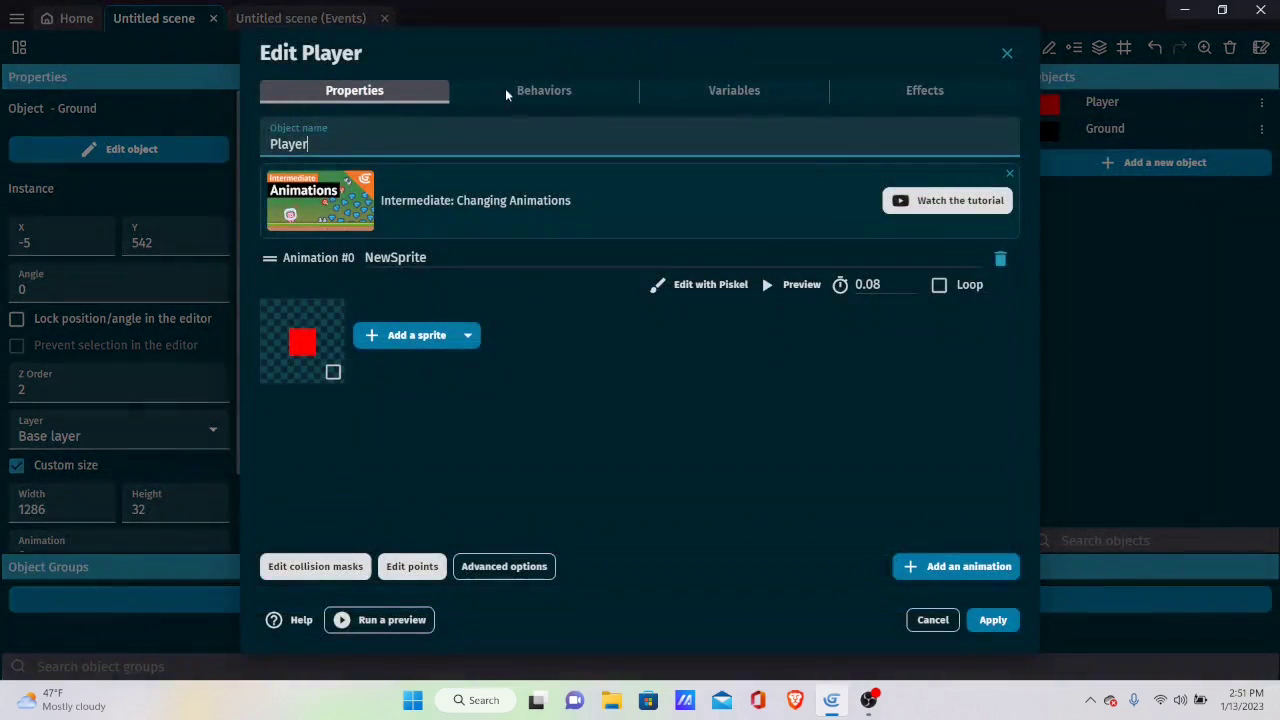
{"action": "left_click", "coordinate": [510, 89]}
{"action": "scroll", "coordinate": [649, 326], "scroll_direction": "down", "scroll_amount": 10}
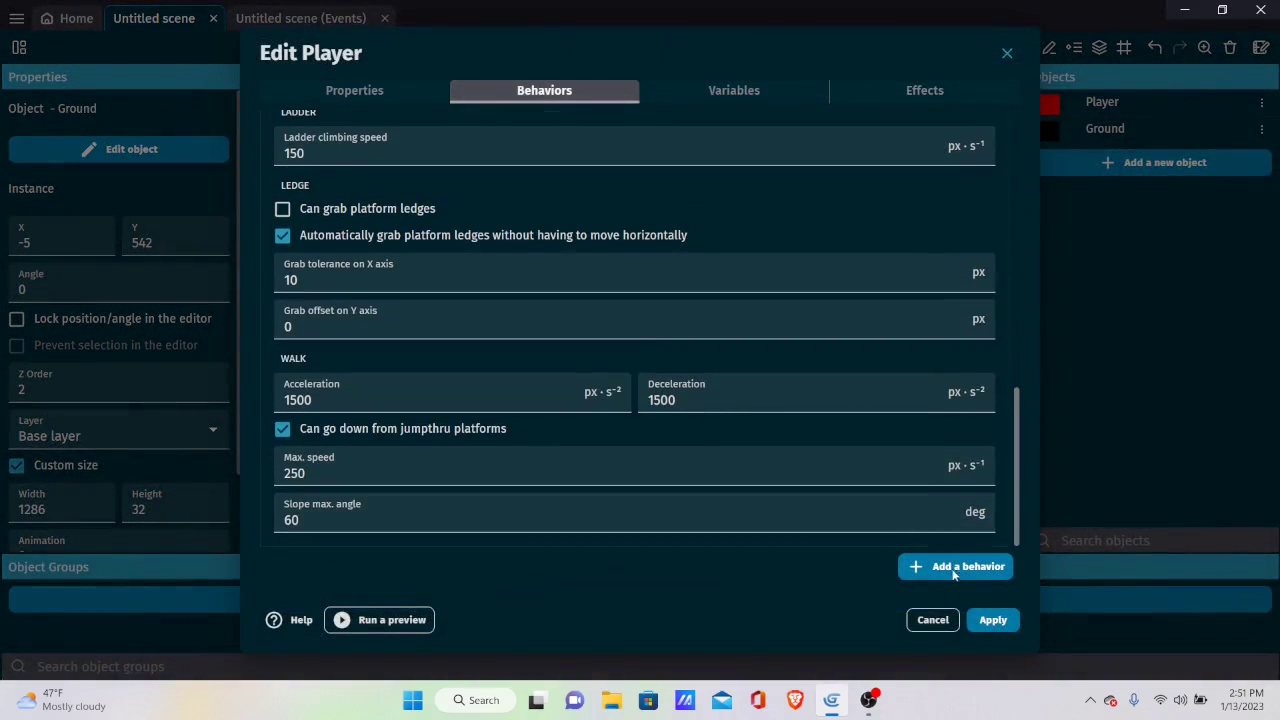
{"action": "left_click", "coordinate": [953, 567]}
{"action": "scroll", "coordinate": [609, 346], "scroll_direction": "down", "scroll_amount": 5}
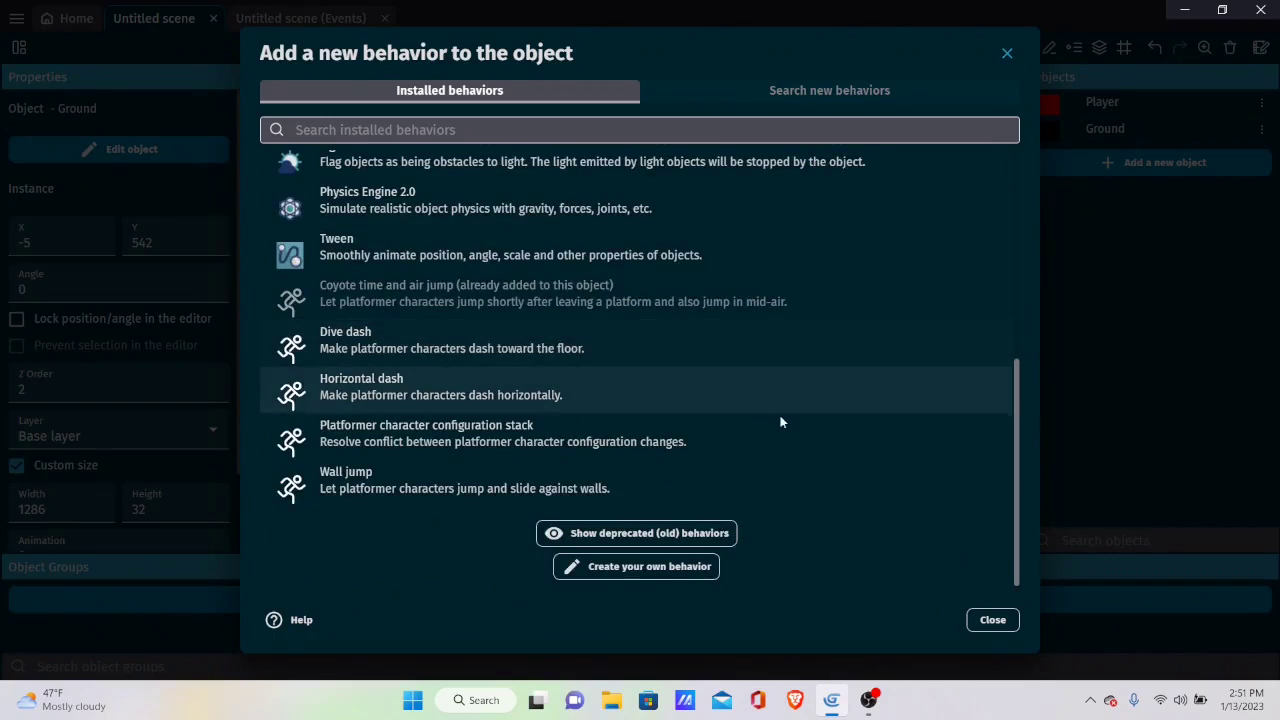
{"action": "left_click", "coordinate": [409, 490]}
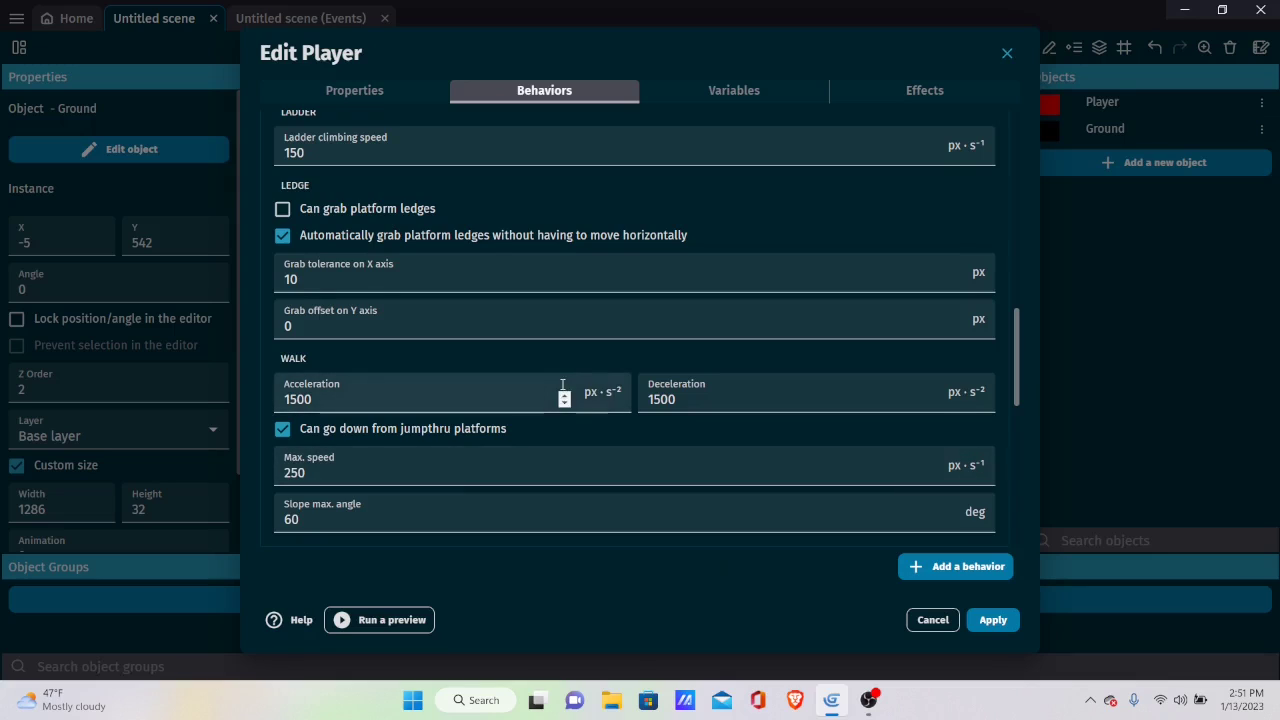
{"action": "scroll", "coordinate": [563, 386], "scroll_direction": "down", "scroll_amount": 3}
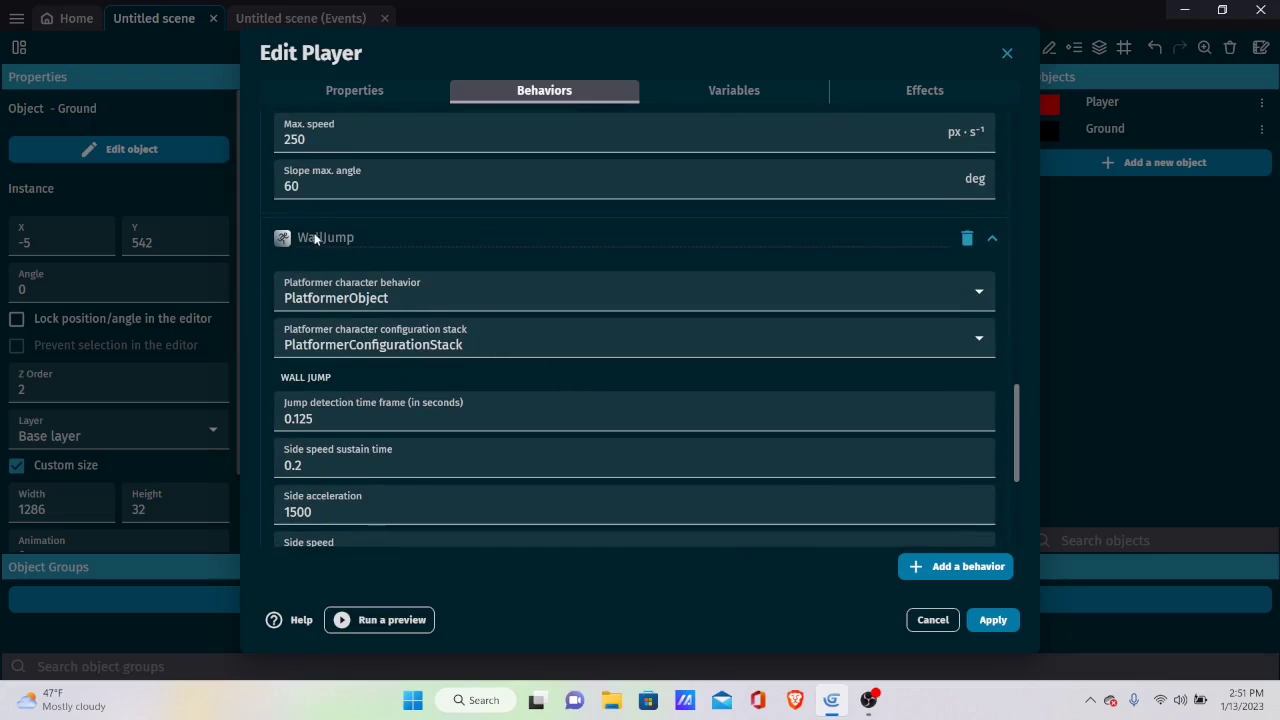
{"action": "scroll", "coordinate": [392, 285], "scroll_direction": "down", "scroll_amount": 1}
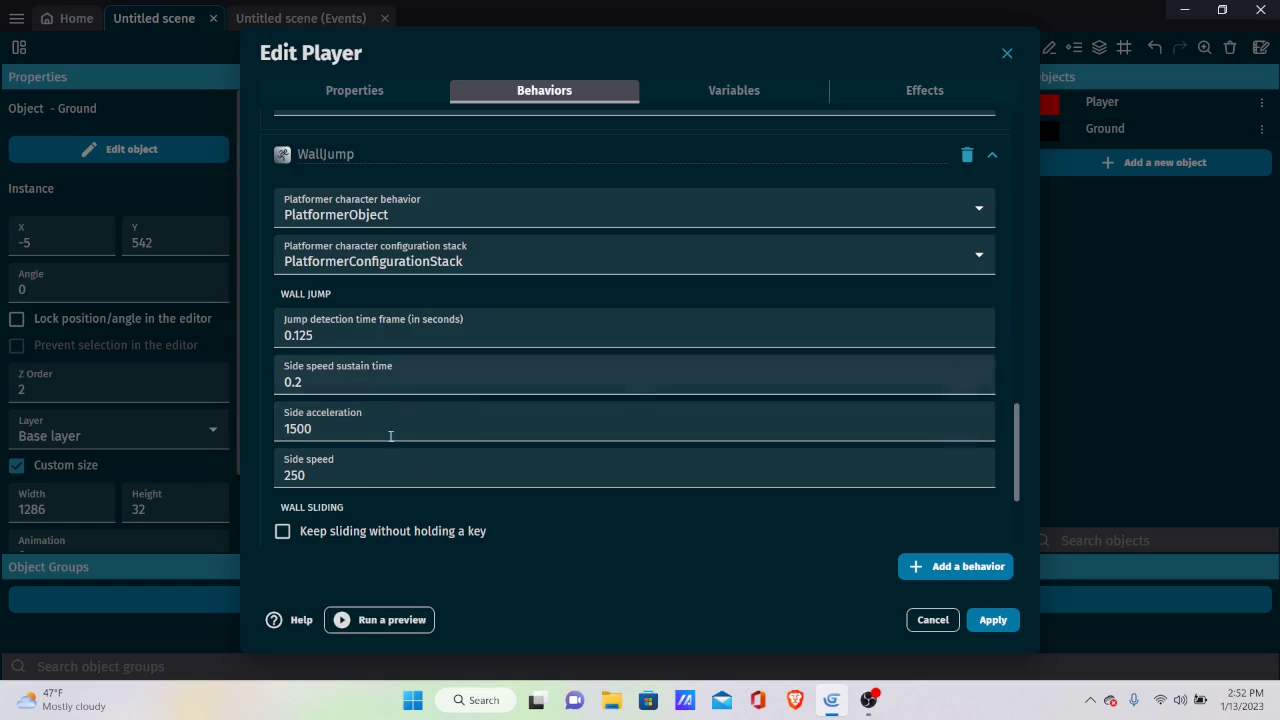
{"action": "left_click", "coordinate": [993, 620]}
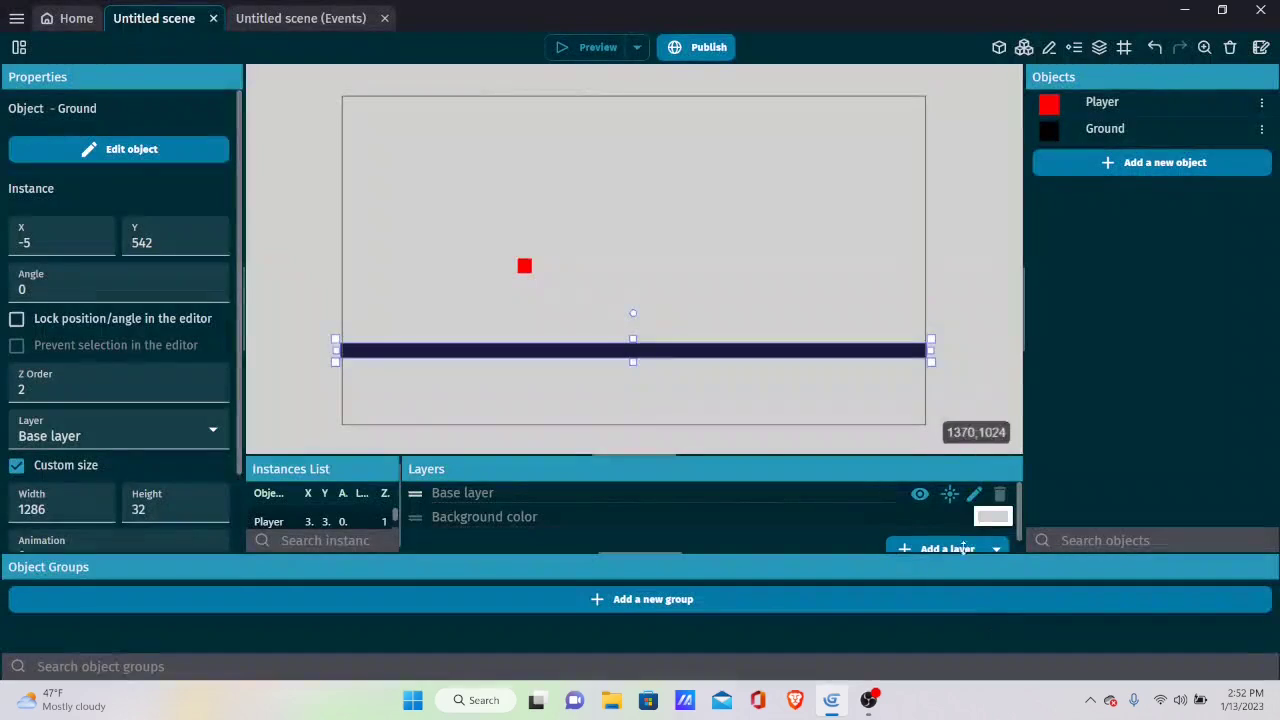
Step: Place two Ground instances as vertical walls at about X 81 and X 237, the first crossing the floor, the second about 497 px tall
{"action": "left_click_drag", "start_coordinate": [1162, 124], "coordinate": [388, 172]}
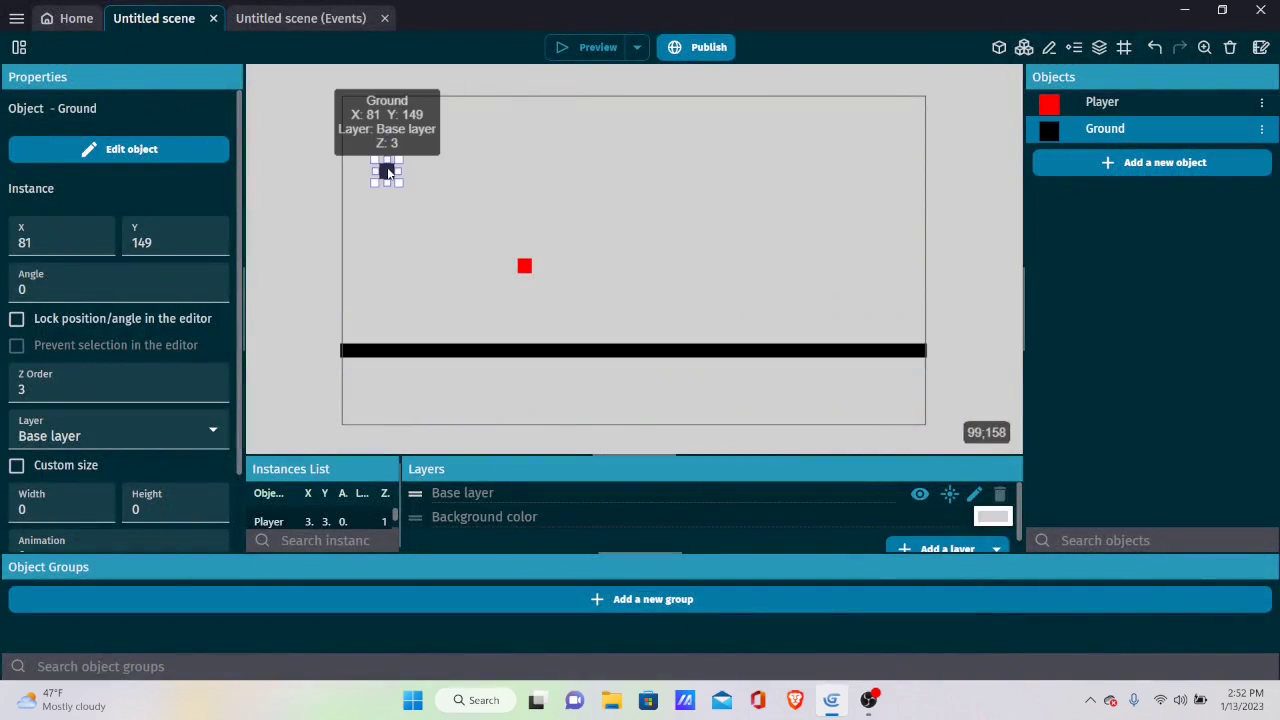
{"action": "left_click_drag", "start_coordinate": [388, 170], "coordinate": [379, 54]}
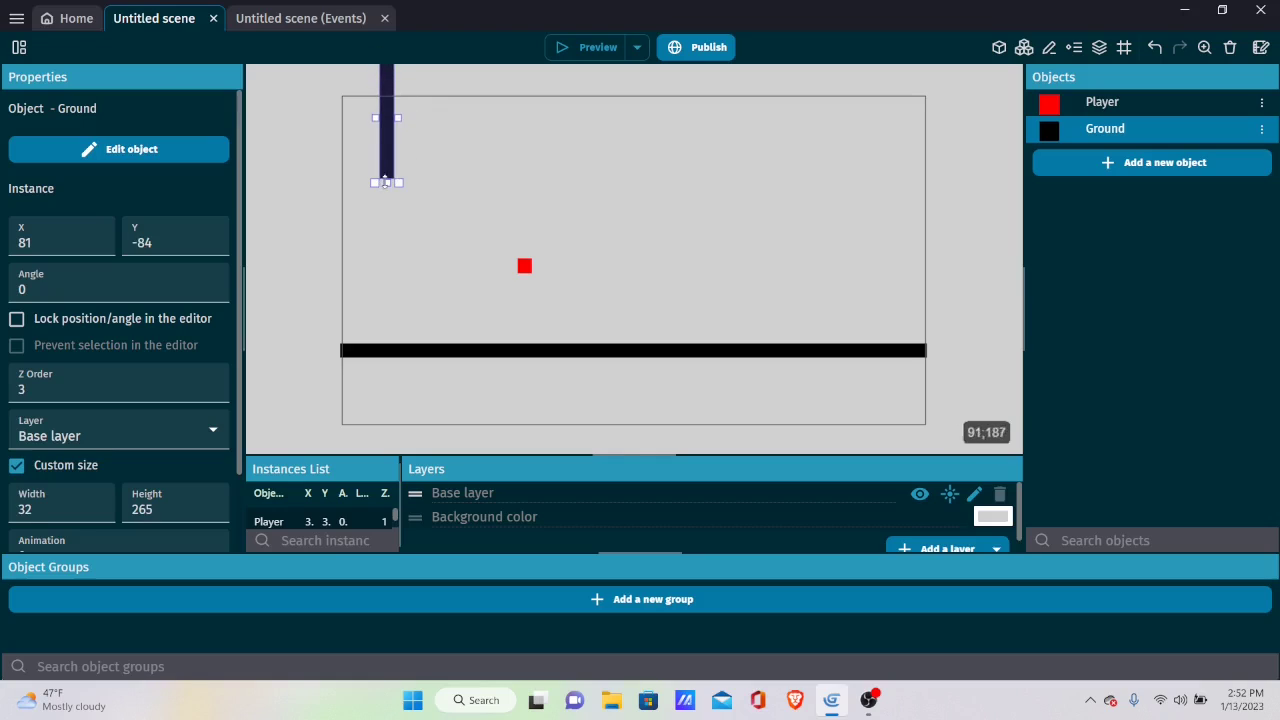
{"action": "left_click_drag", "start_coordinate": [385, 182], "coordinate": [410, 393]}
{"action": "left_click_drag", "start_coordinate": [1107, 132], "coordinate": [437, 72]}
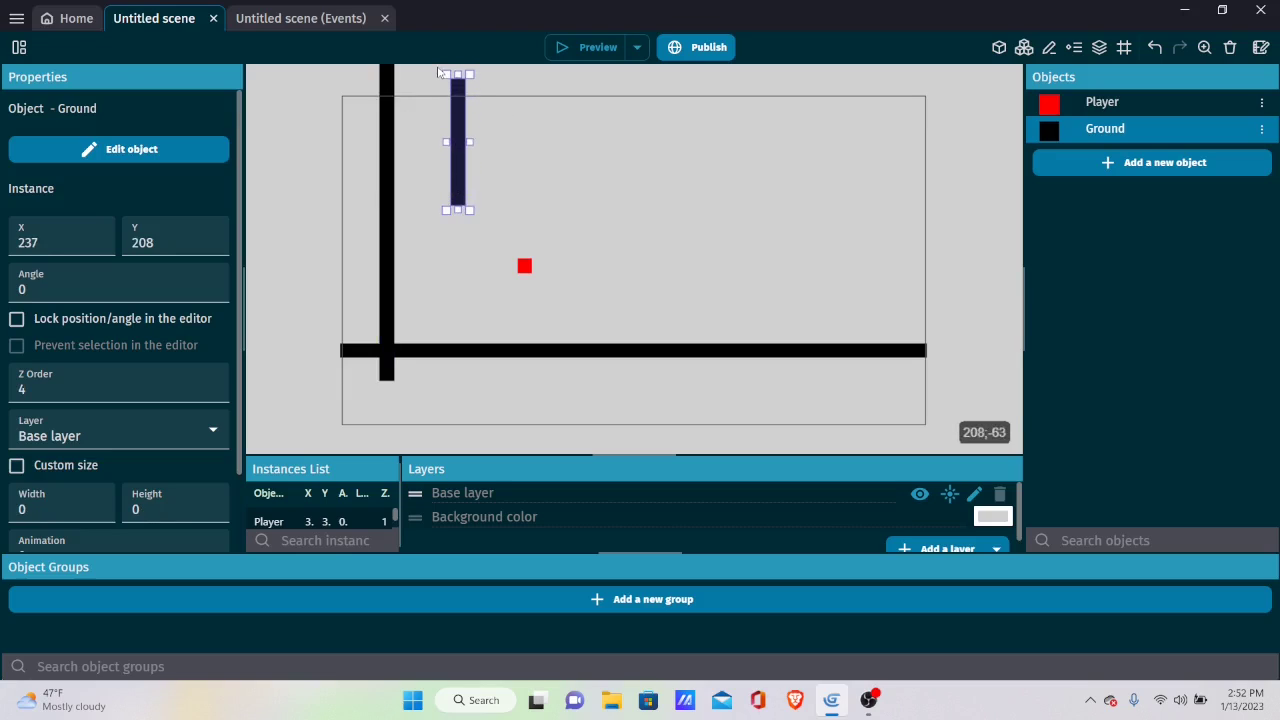
{"action": "left_click_drag", "start_coordinate": [459, 211], "coordinate": [460, 302]}
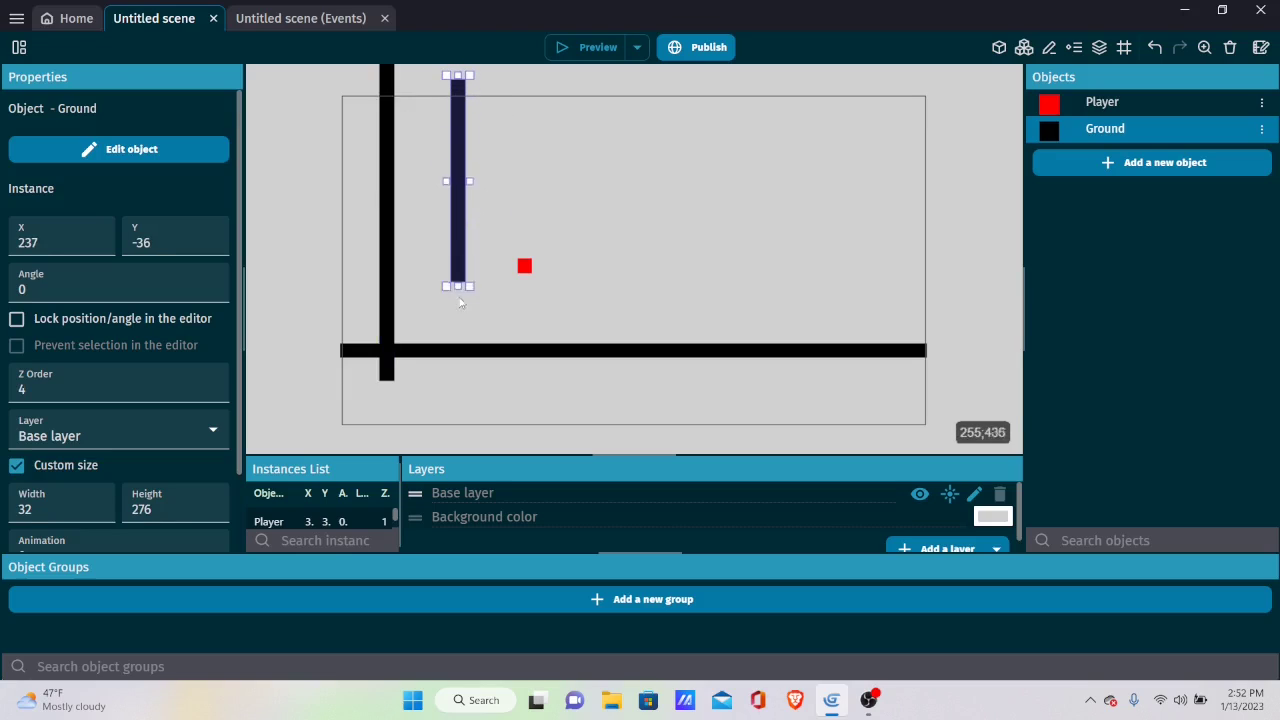
Step: Preview the game, test the Player's wall sliding and wall jumping against the vertical walls, and close the preview
{"action": "left_click", "coordinate": [586, 52]}
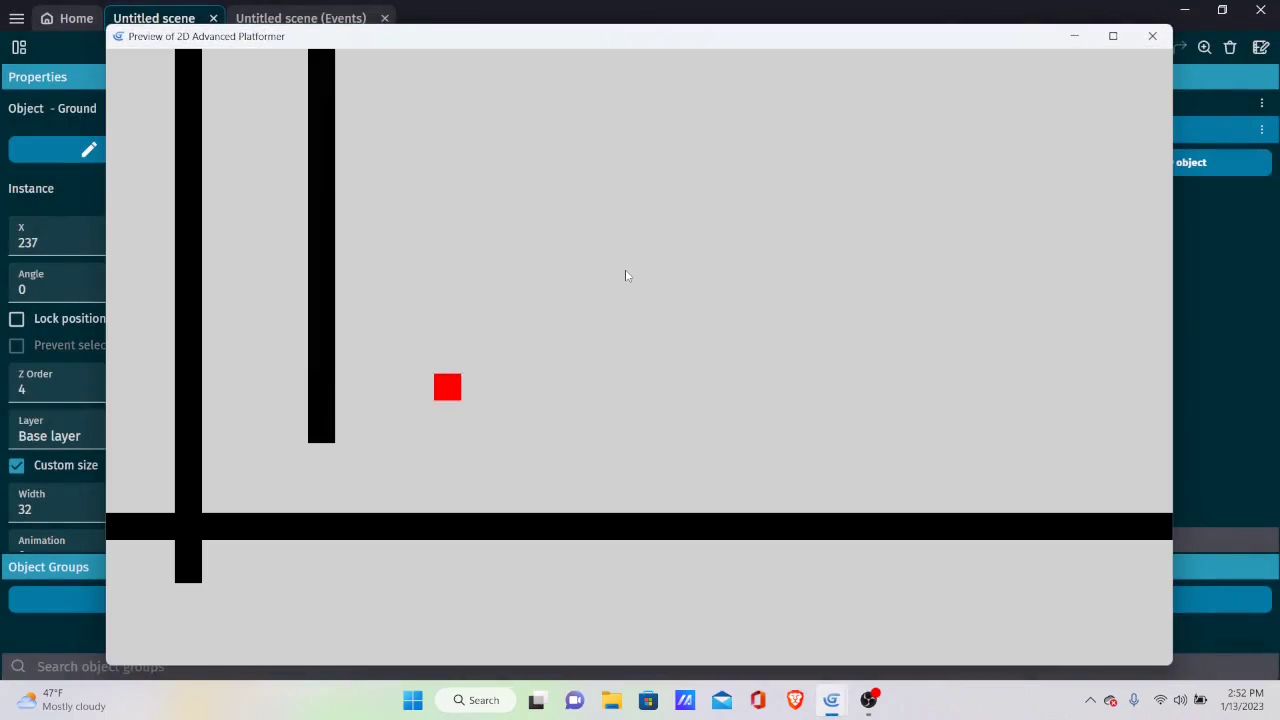
{"action": "key", "text": "Left"}
{"action": "key", "text": "space"}
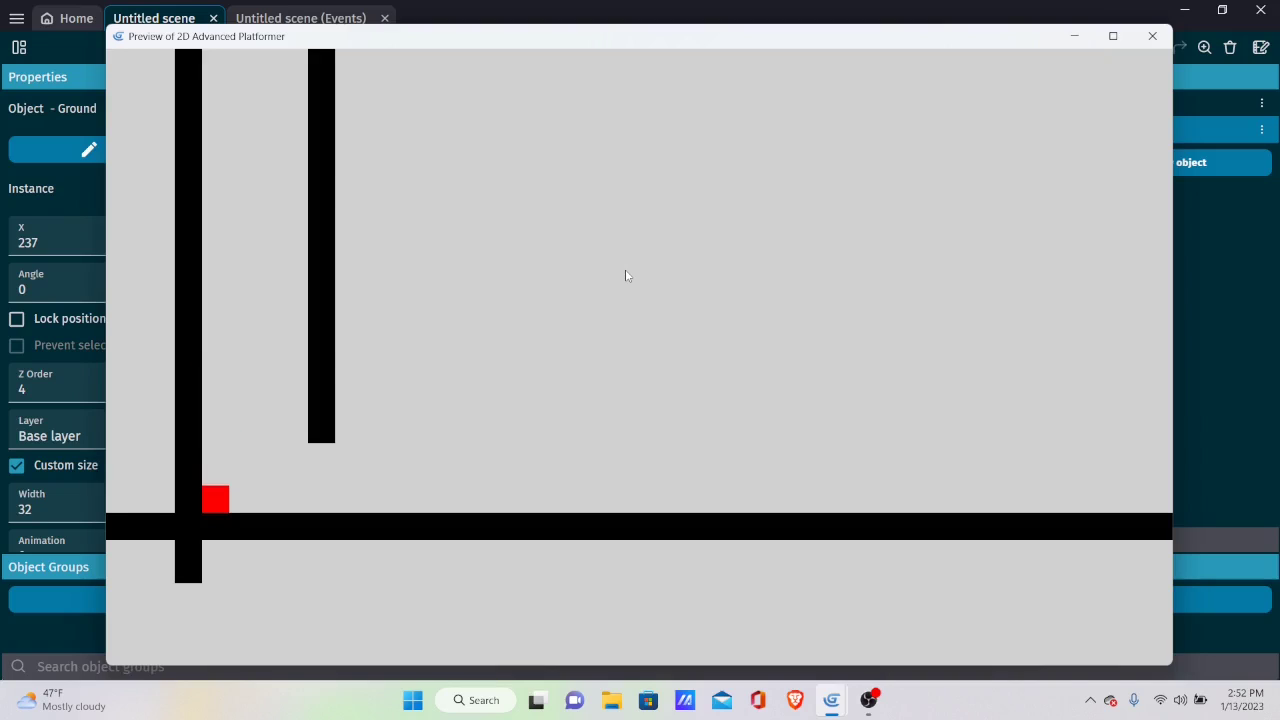
{"action": "key", "text": "space"}
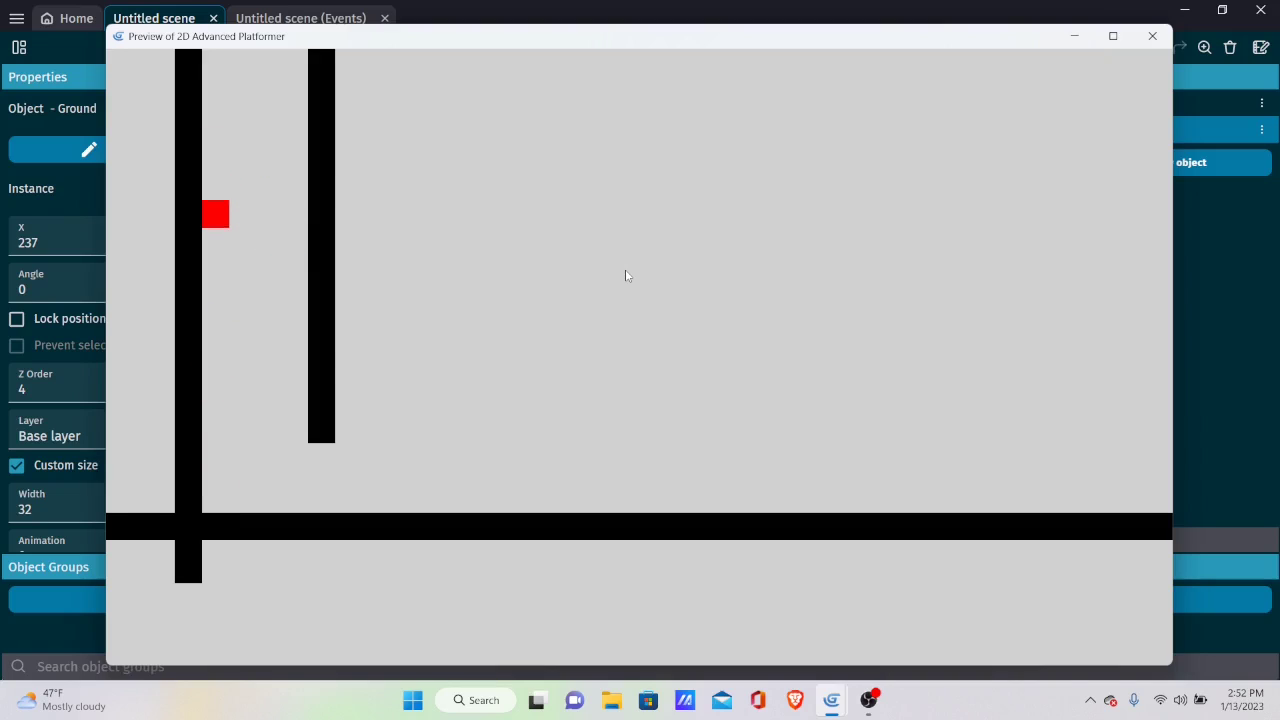
{"action": "key", "text": "space"}
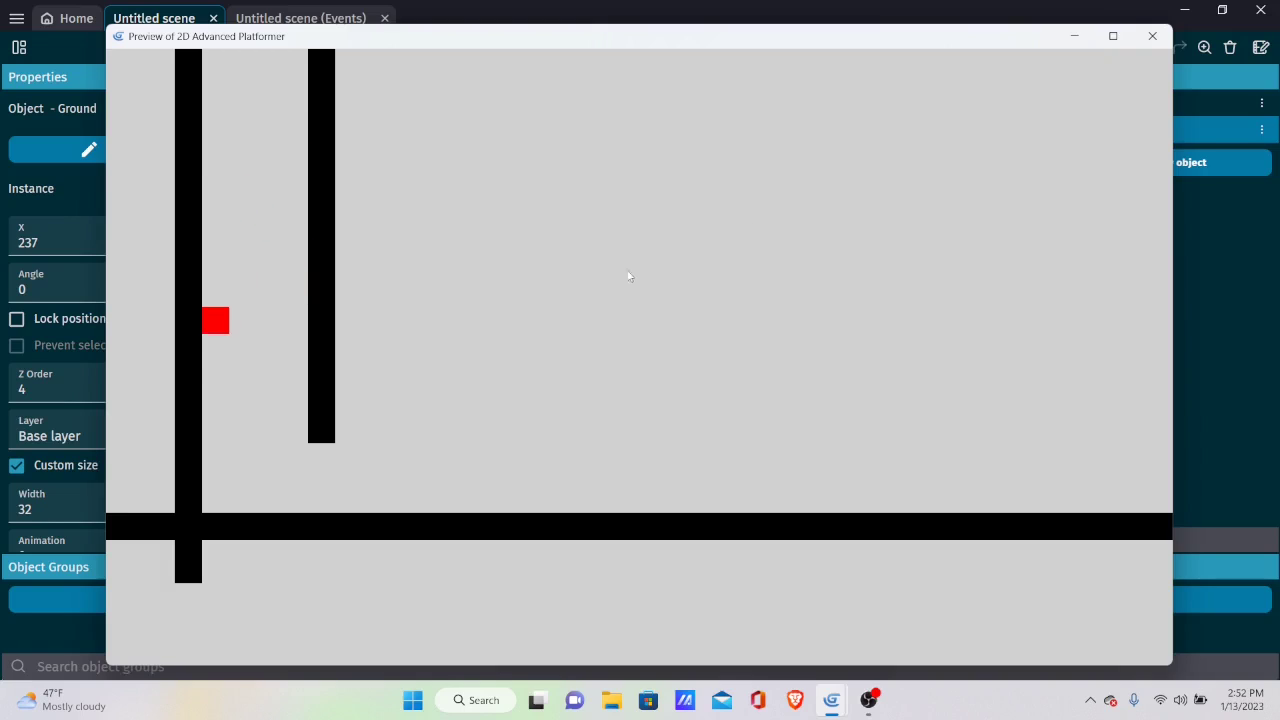
{"action": "left_click", "coordinate": [1164, 37]}
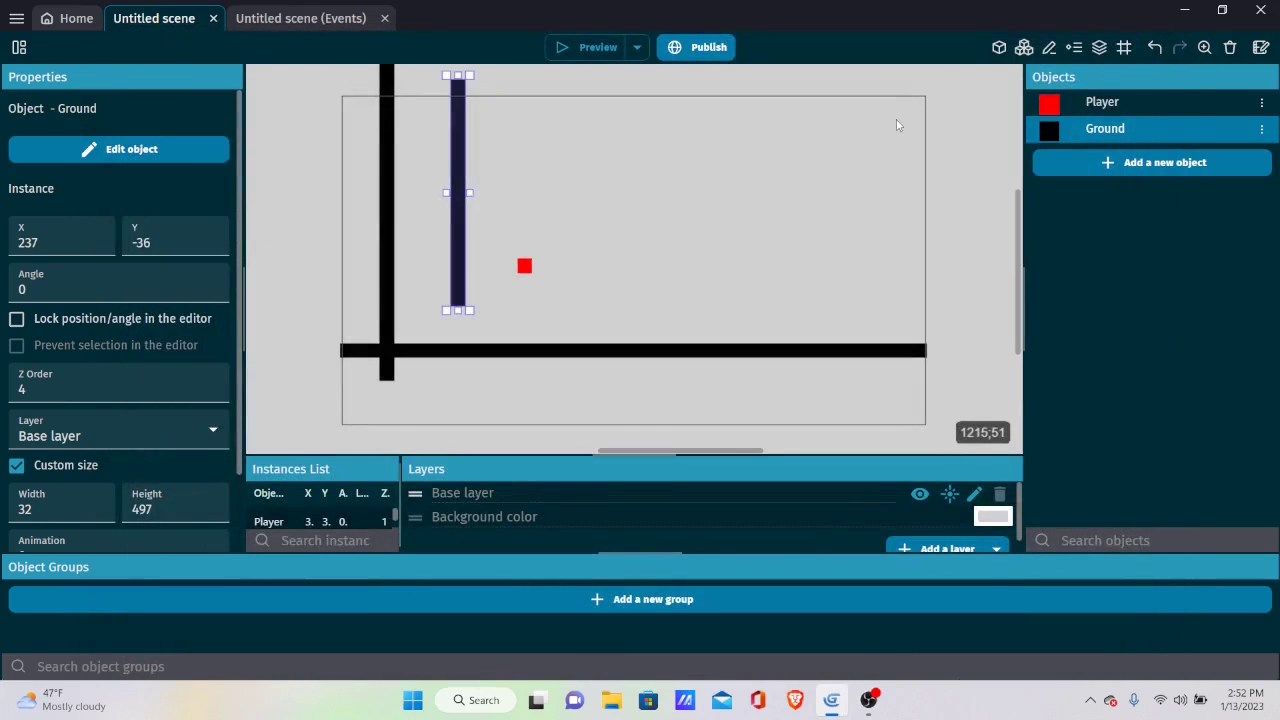
Step: Add the Horizontal dash behavior to the Player object
{"action": "double_click", "coordinate": [1104, 106]}
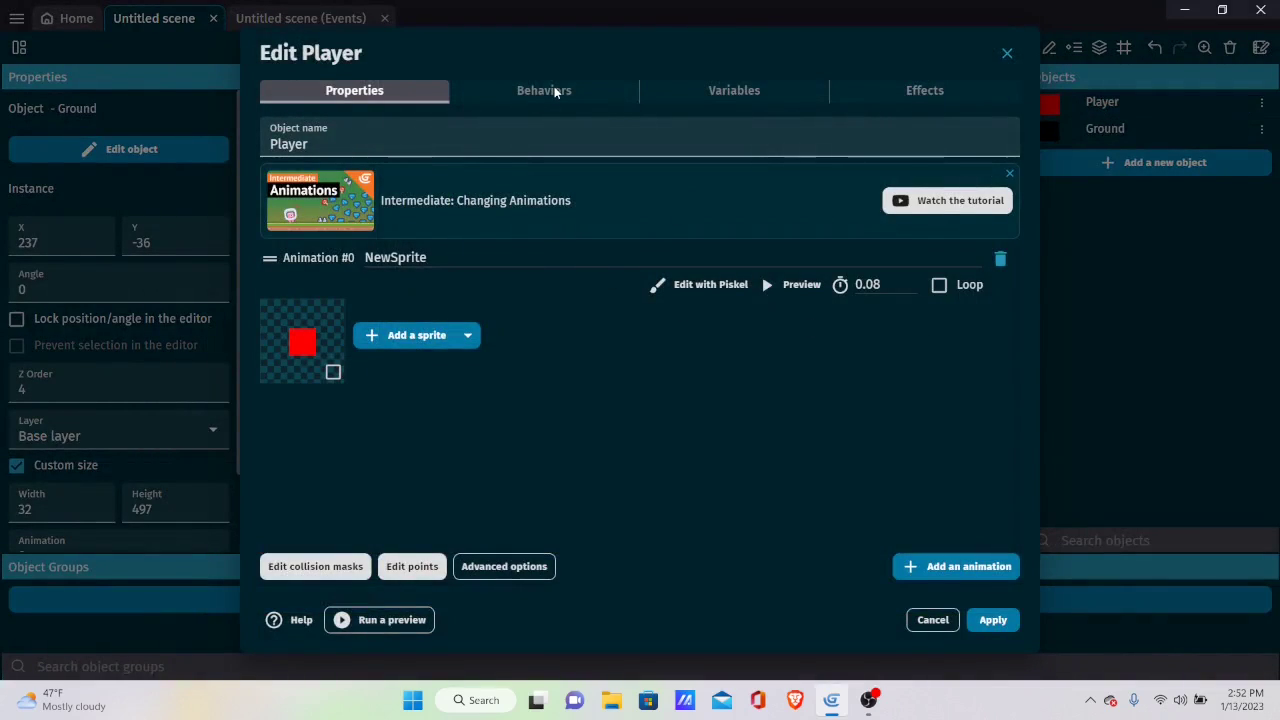
{"action": "left_click", "coordinate": [544, 90]}
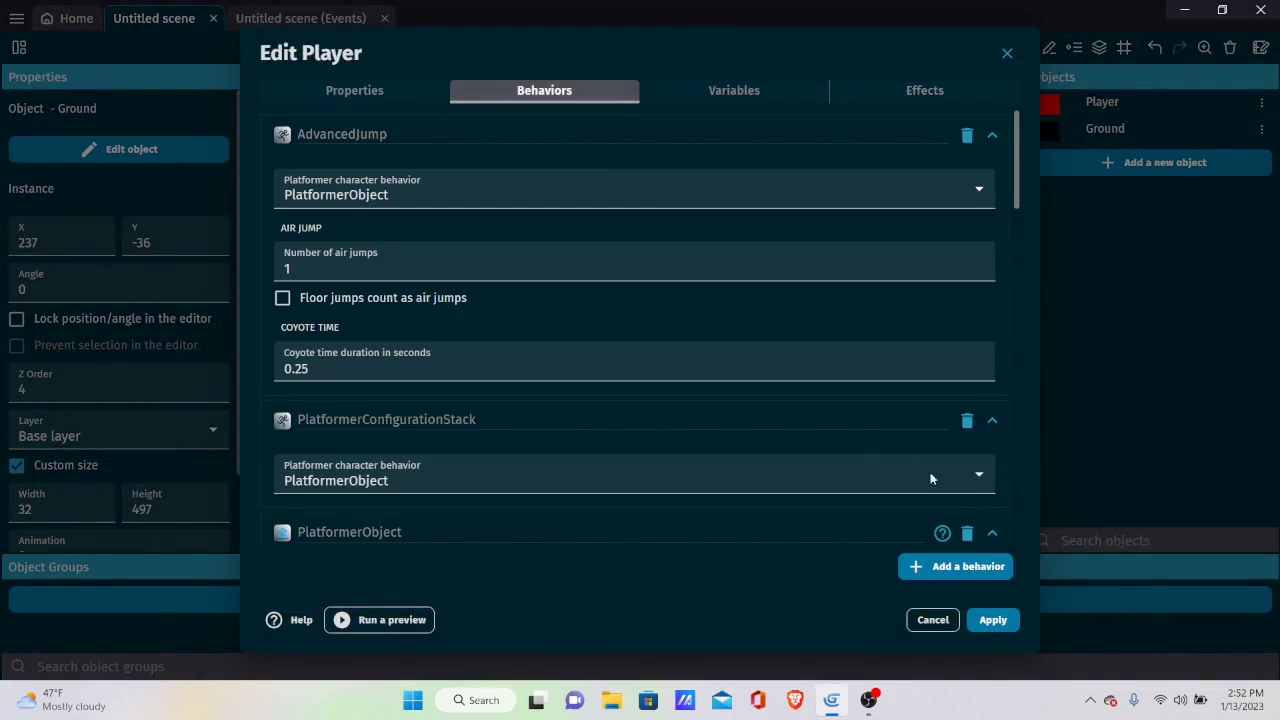
{"action": "scroll", "coordinate": [930, 500], "scroll_direction": "down", "scroll_amount": 8}
{"action": "left_click", "coordinate": [938, 569]}
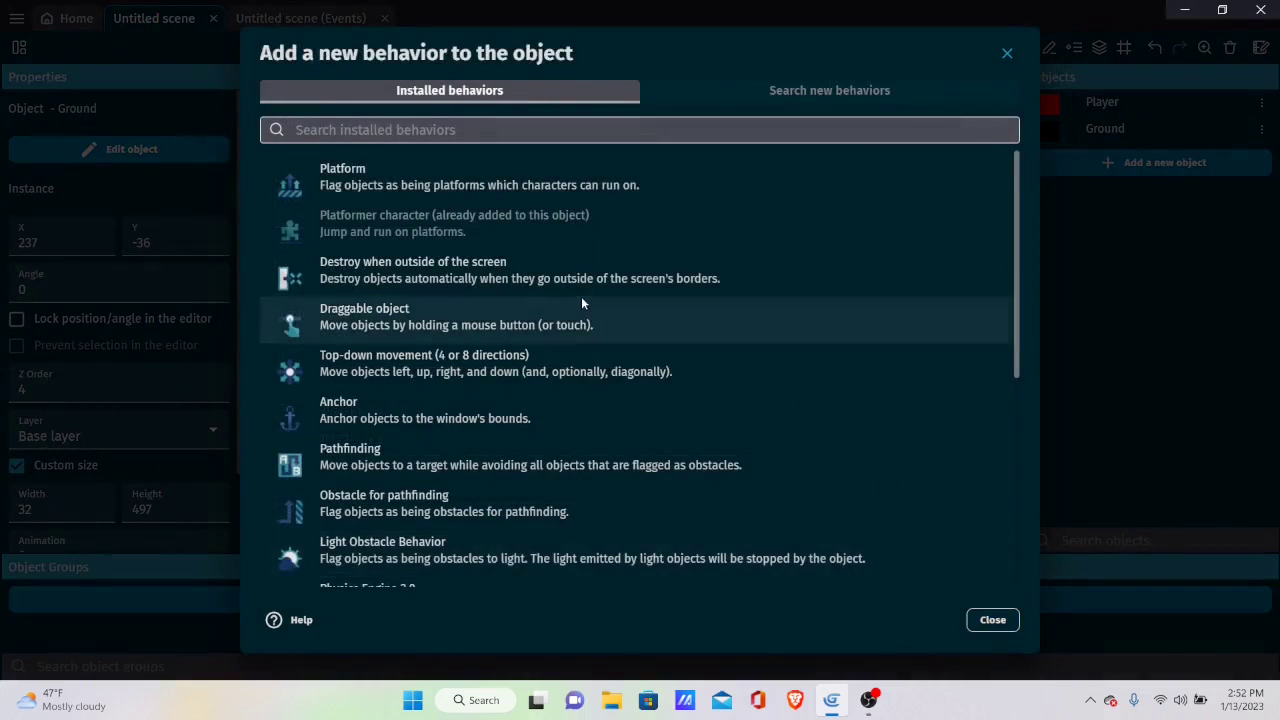
{"action": "scroll", "coordinate": [581, 296], "scroll_direction": "down", "scroll_amount": 5}
{"action": "left_click", "coordinate": [468, 379]}
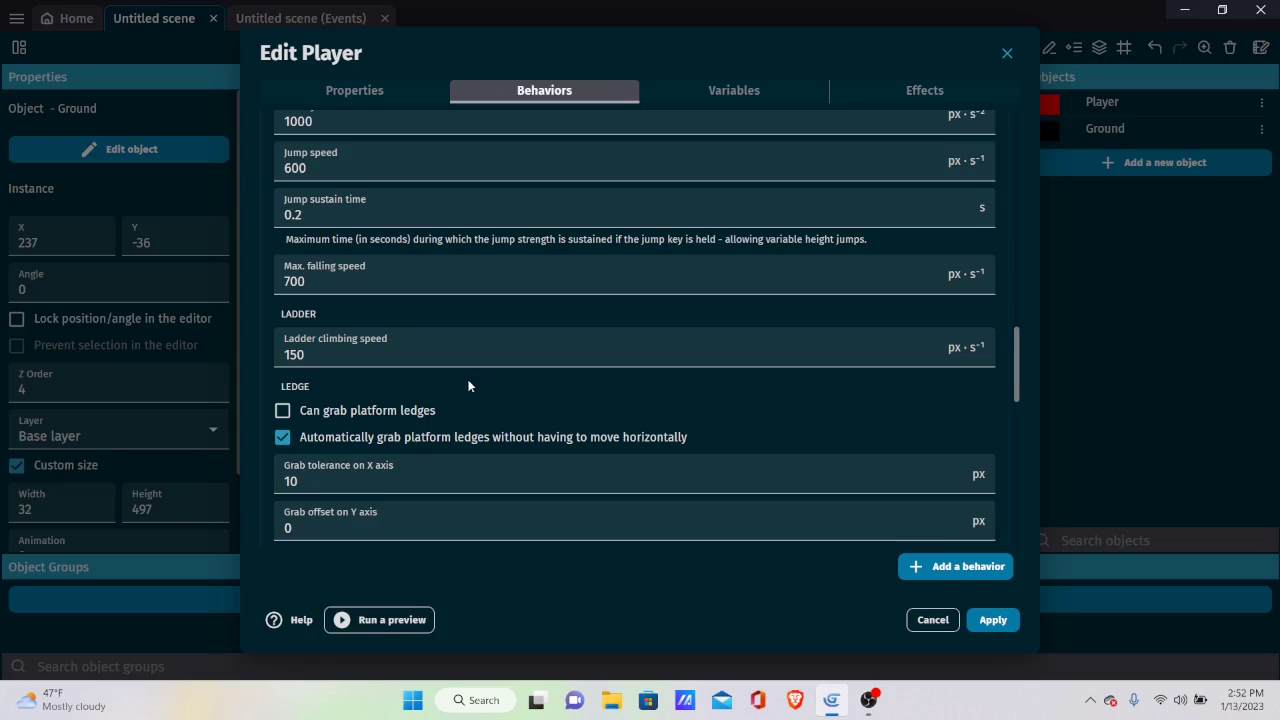
Step: Set the Horizontal dash cool down duration to 0.50, keep its other default settings, and apply the Player's changes
{"action": "scroll", "coordinate": [585, 365], "scroll_direction": "down", "scroll_amount": 2}
{"action": "scroll", "coordinate": [594, 358], "scroll_direction": "down", "scroll_amount": 8}
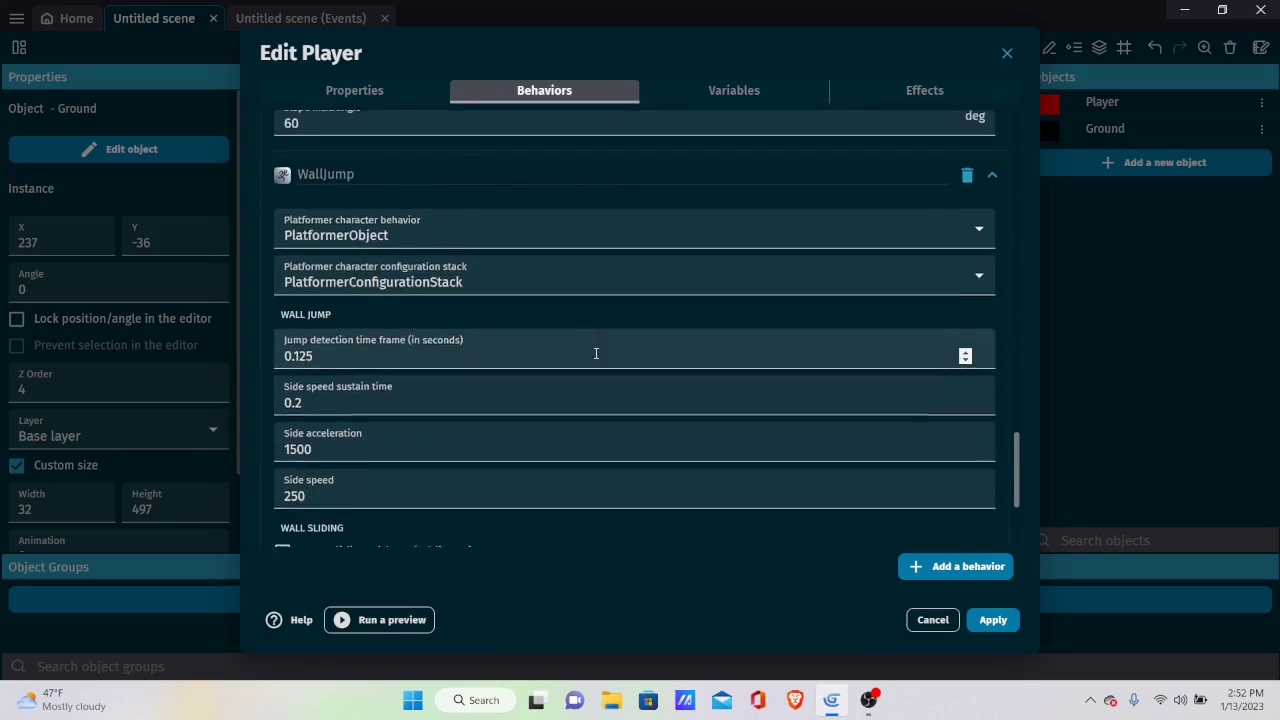
{"action": "scroll", "coordinate": [620, 350], "scroll_direction": "up", "scroll_amount": 6}
{"action": "scroll", "coordinate": [651, 343], "scroll_direction": "up", "scroll_amount": 10}
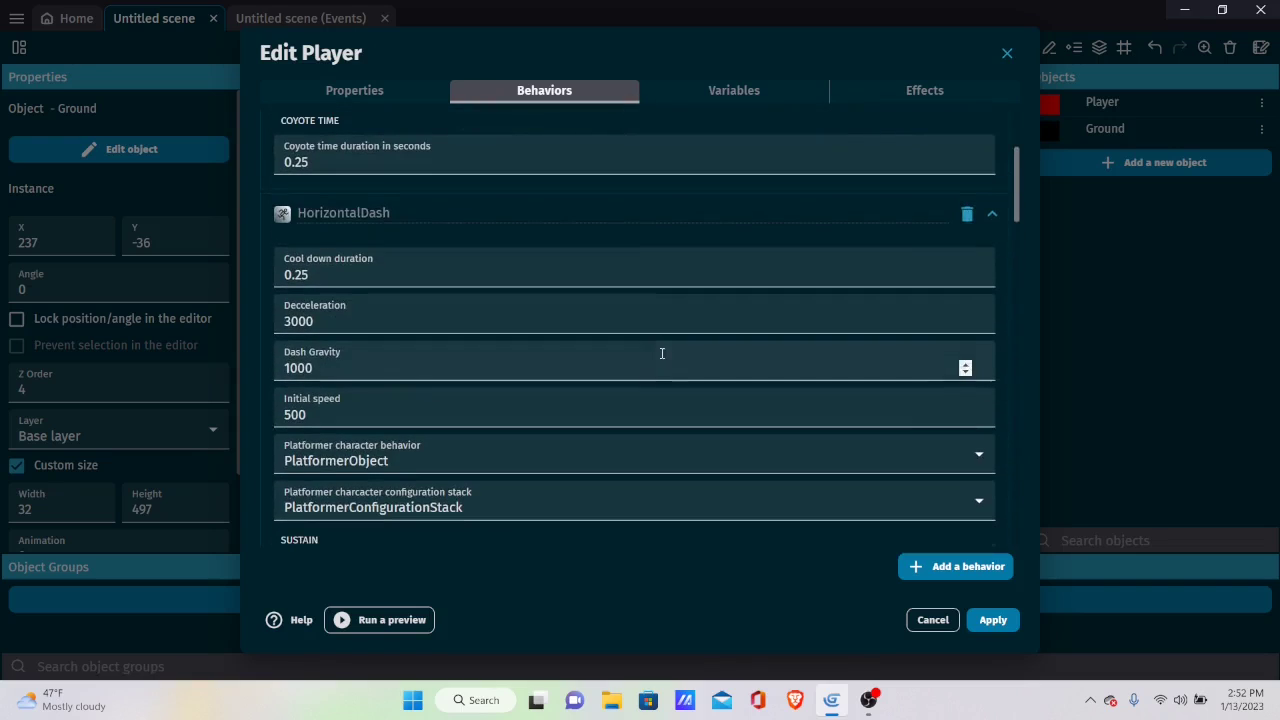
{"action": "scroll", "coordinate": [574, 389], "scroll_direction": "down", "scroll_amount": 2}
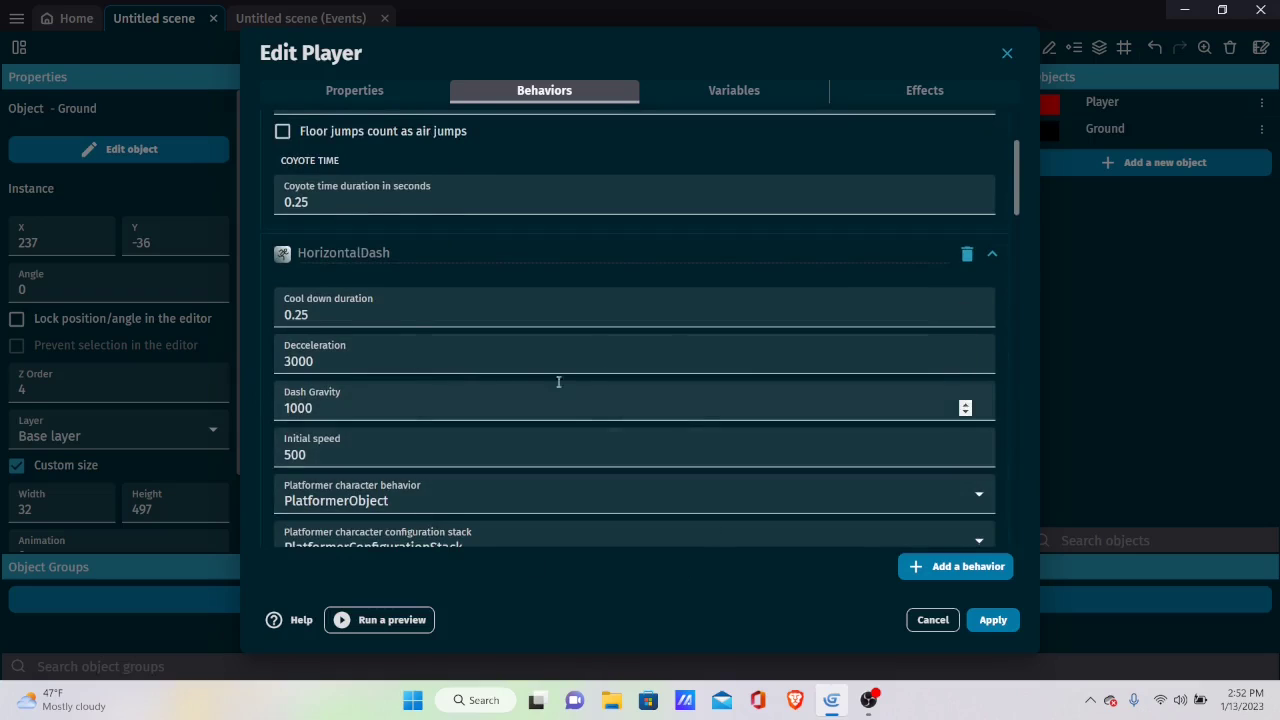
{"action": "left_click", "coordinate": [384, 313]}
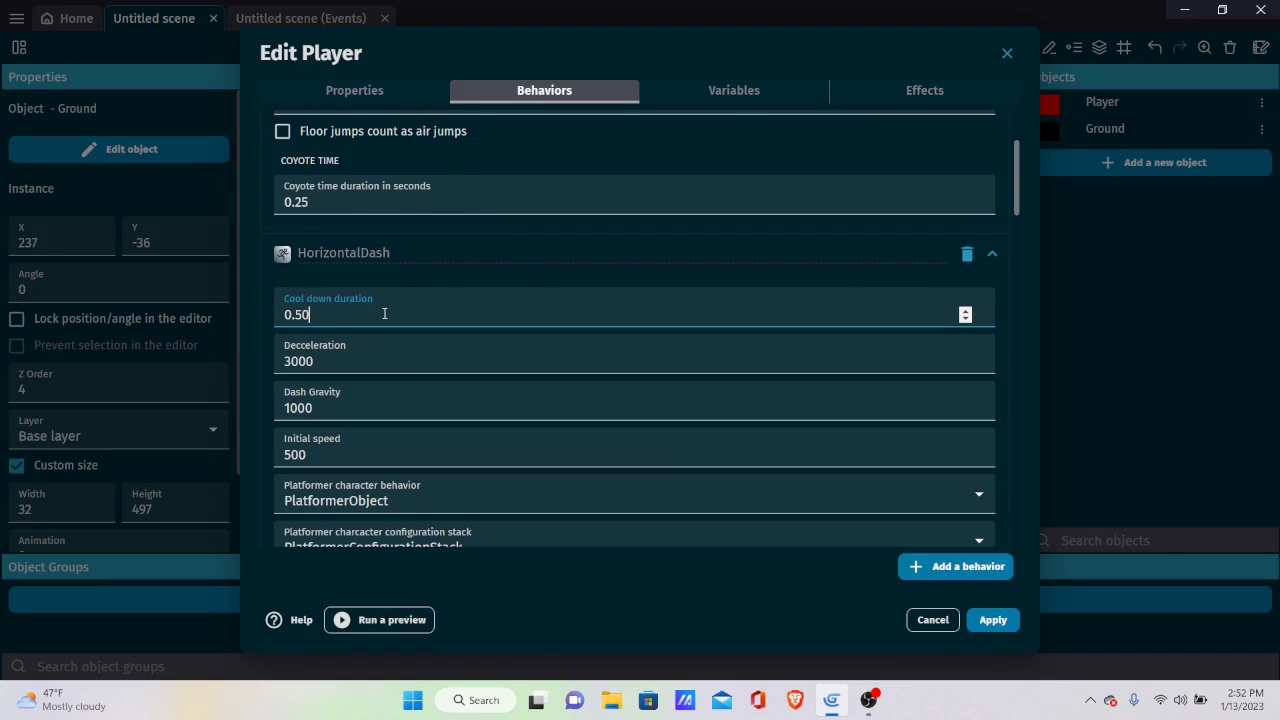
{"action": "scroll", "coordinate": [471, 420], "scroll_direction": "down", "scroll_amount": 5}
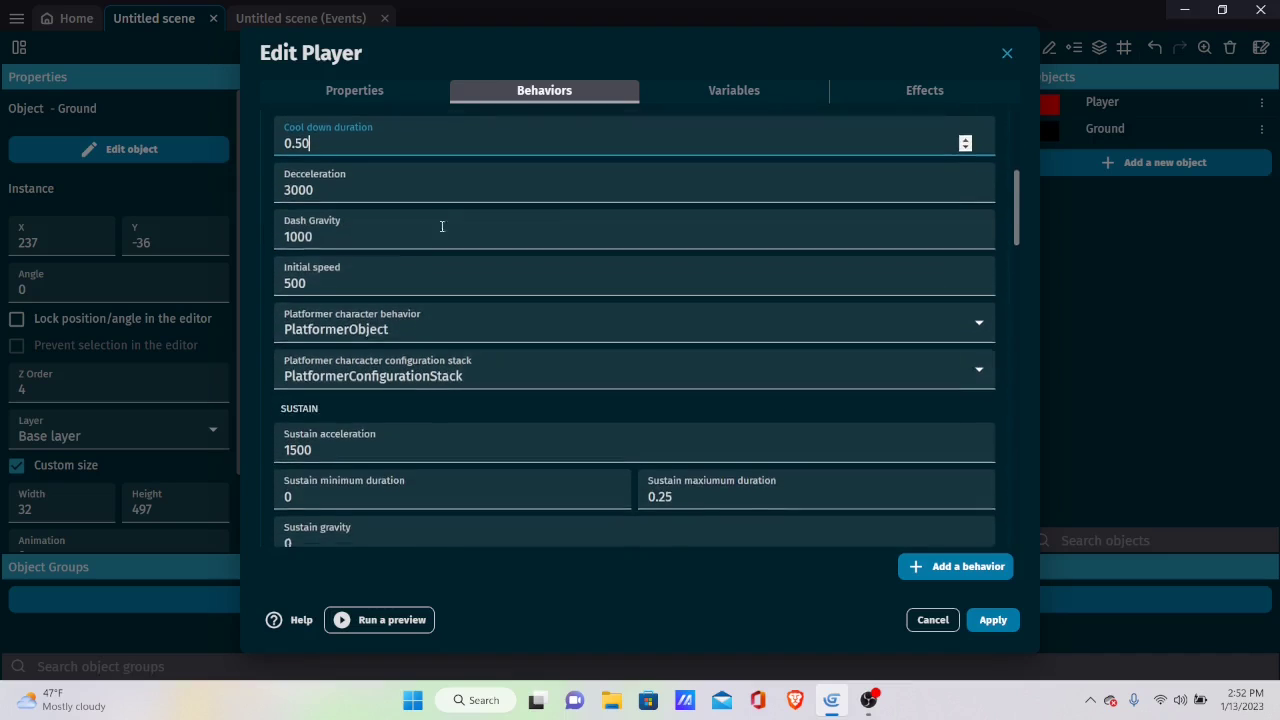
{"action": "left_click", "coordinate": [993, 620]}
Step: Preview the game, test the Player's jumping and movement in both directions, and close the preview
{"action": "left_click", "coordinate": [585, 47]}
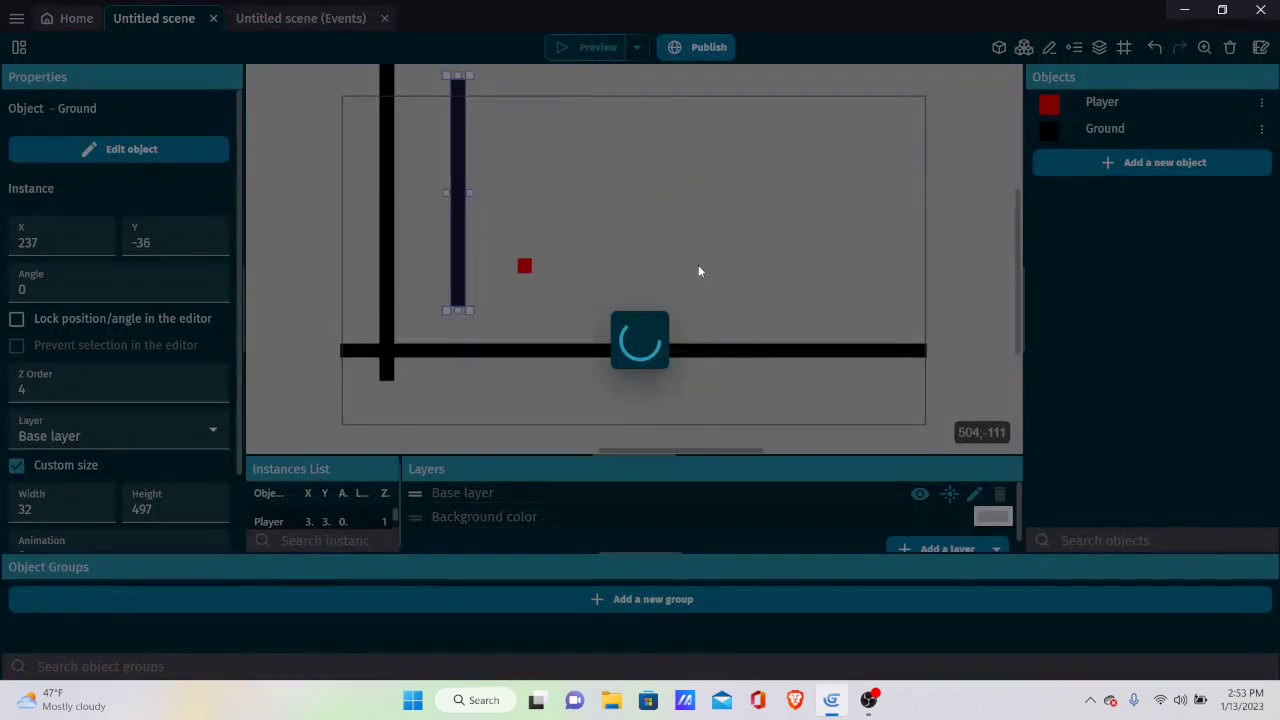
{"action": "key", "text": "space"}
{"action": "key", "text": "Right"}
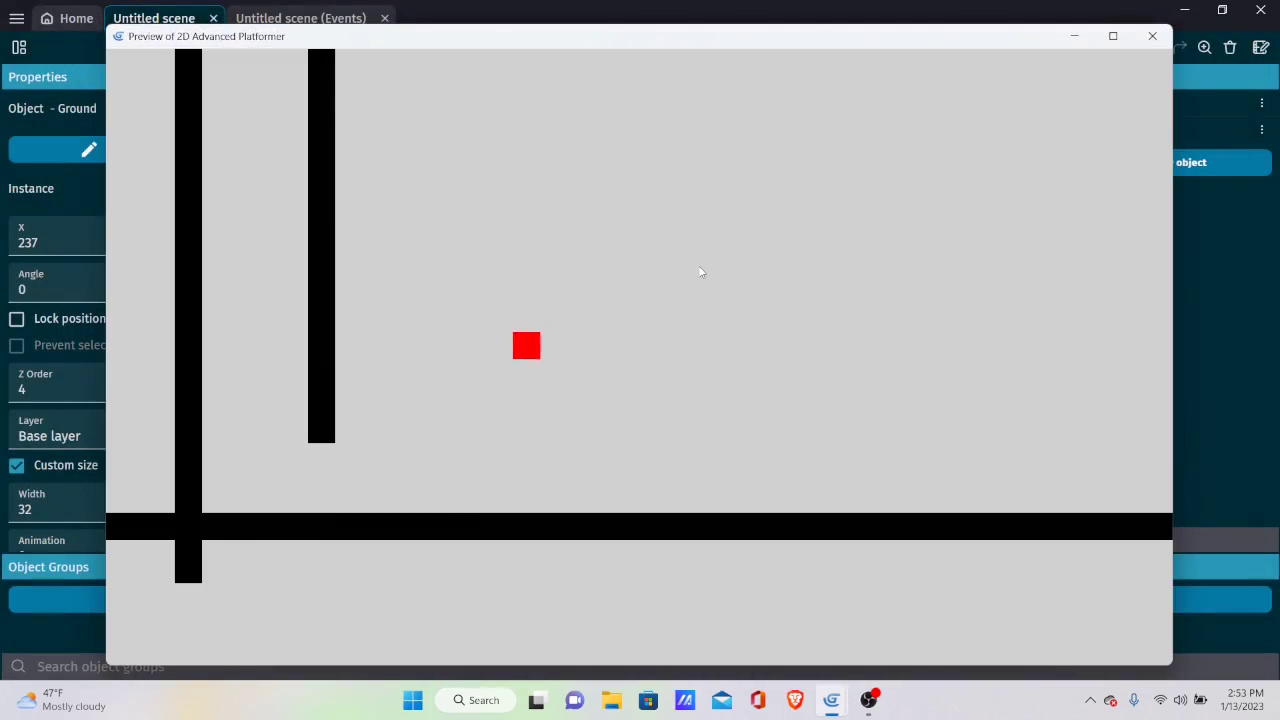
{"action": "key", "text": "space"}
{"action": "key", "text": "Left"}
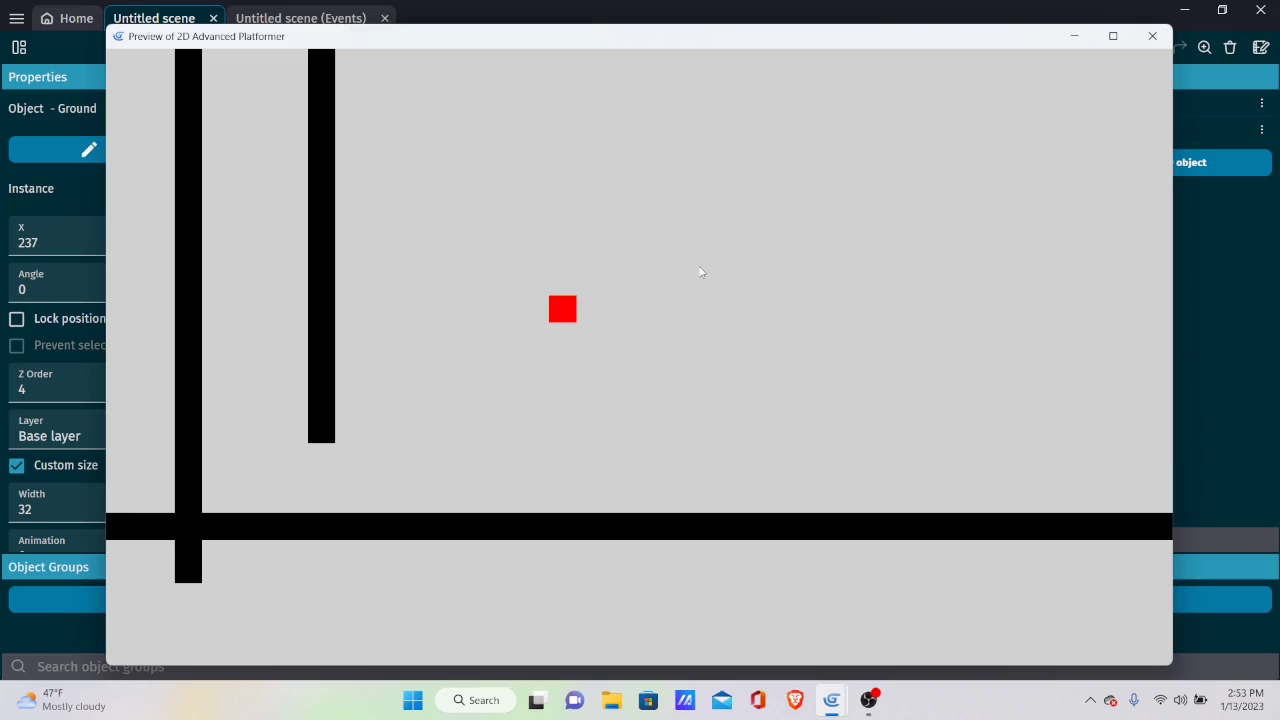
{"action": "key", "text": "space"}
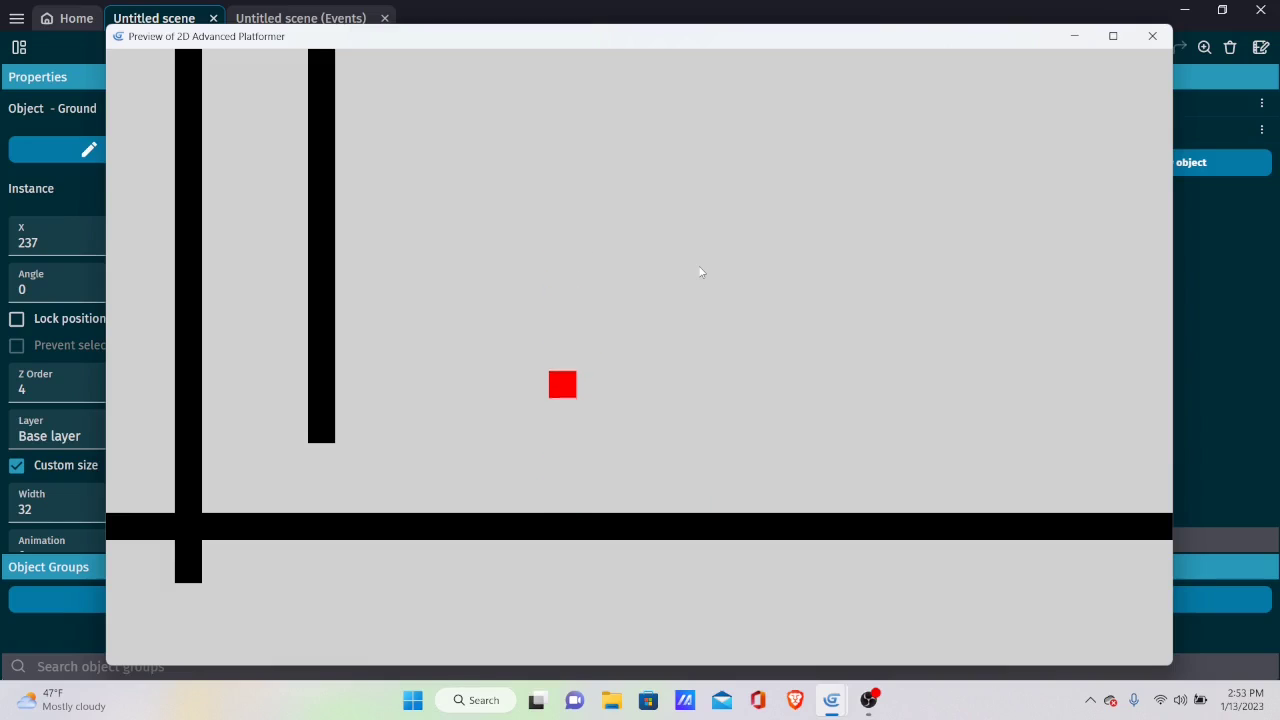
{"action": "key", "text": "space"}
{"action": "left_click", "coordinate": [1152, 36]}
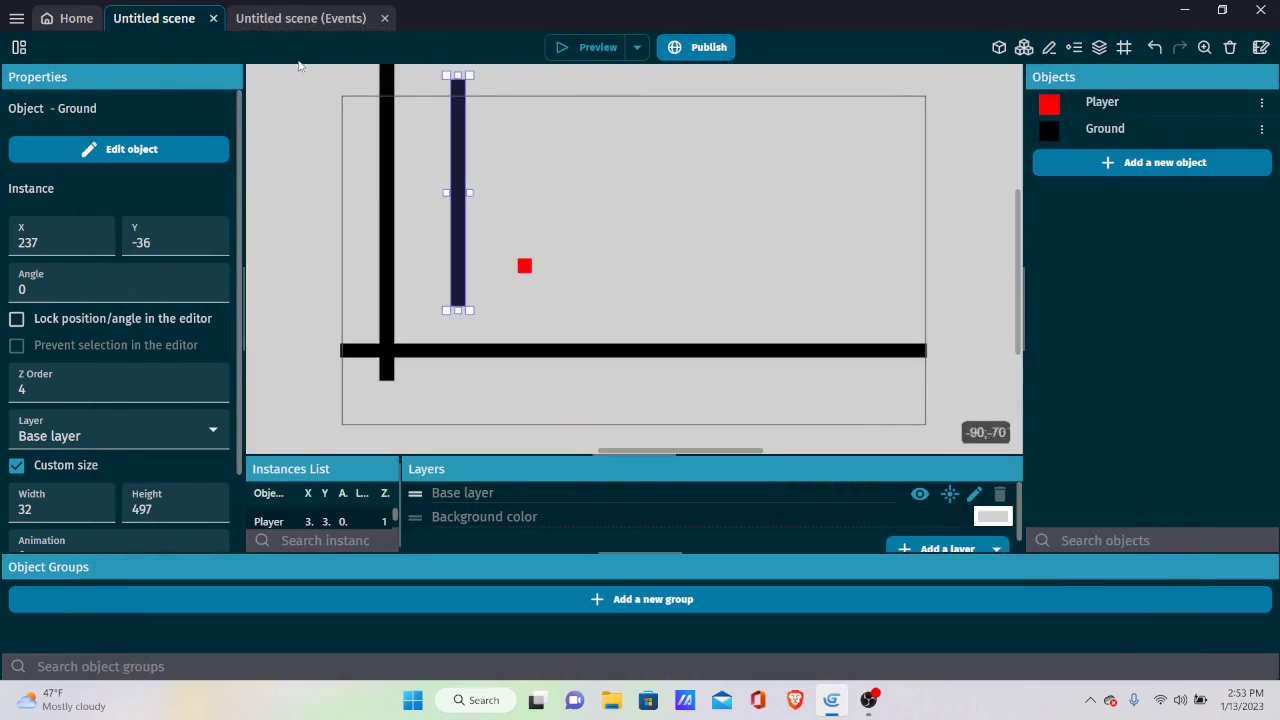
Step: Add the first event to the scene's event sheet with a Key pressed condition for the m key
{"action": "left_click", "coordinate": [282, 16]}
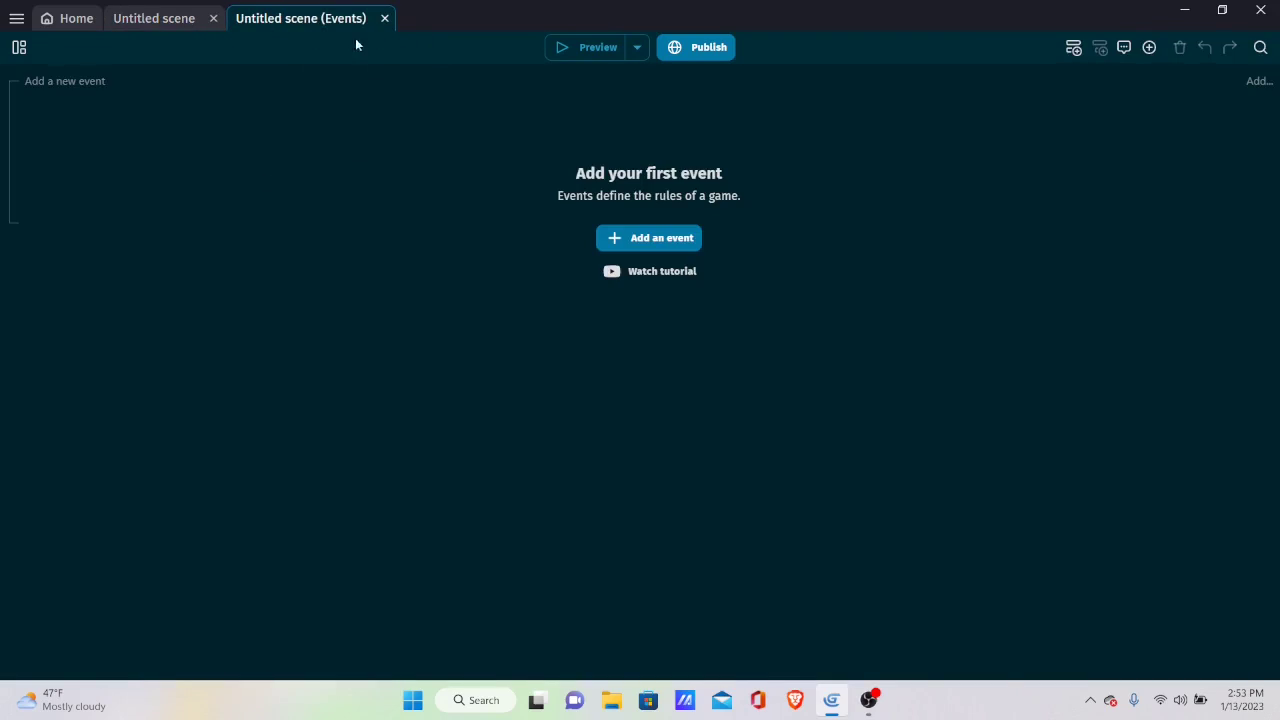
{"action": "left_click", "coordinate": [660, 237]}
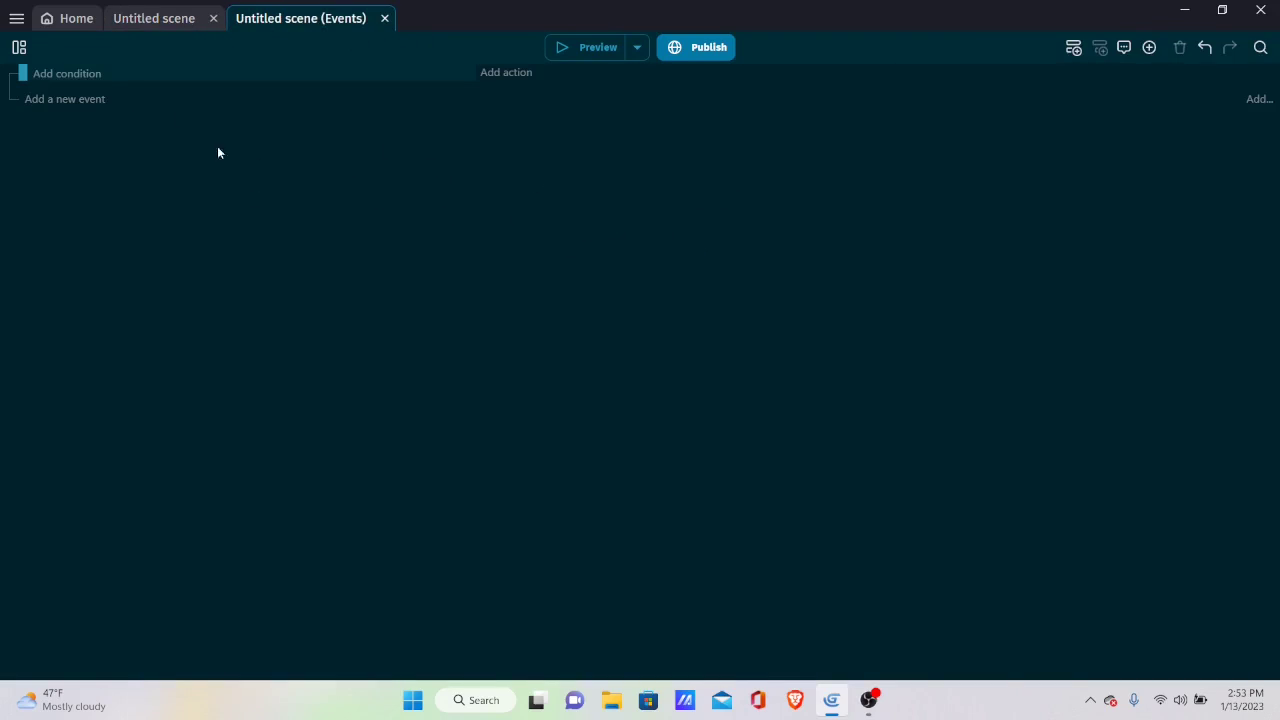
{"action": "left_click", "coordinate": [87, 74]}
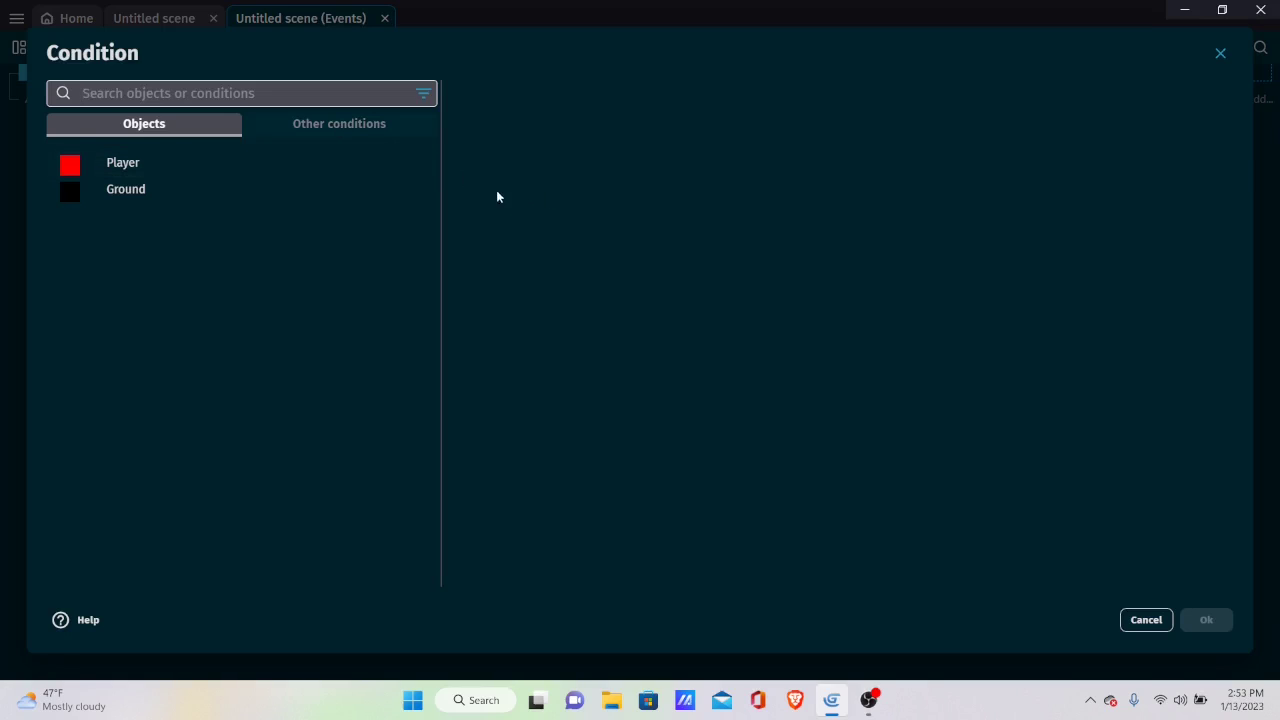
{"action": "left_click", "coordinate": [345, 124]}
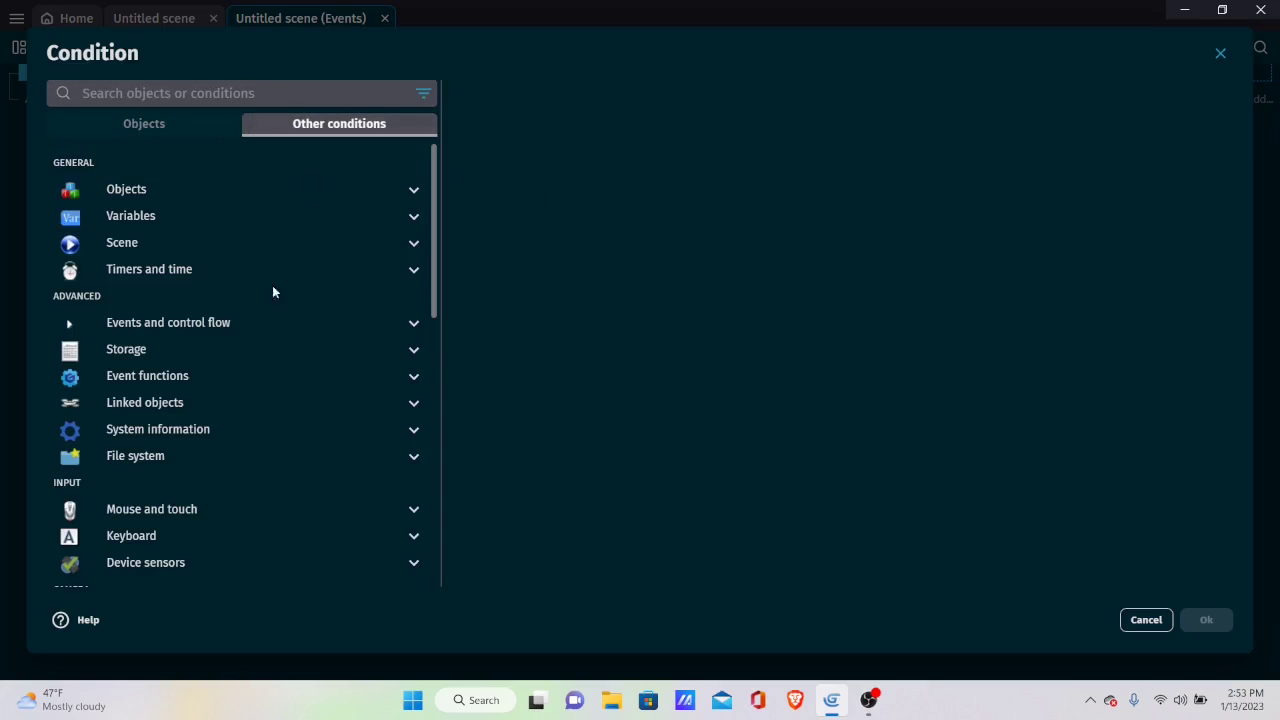
{"action": "scroll", "coordinate": [200, 300], "scroll_direction": "down", "scroll_amount": 3}
{"action": "left_click", "coordinate": [157, 203]}
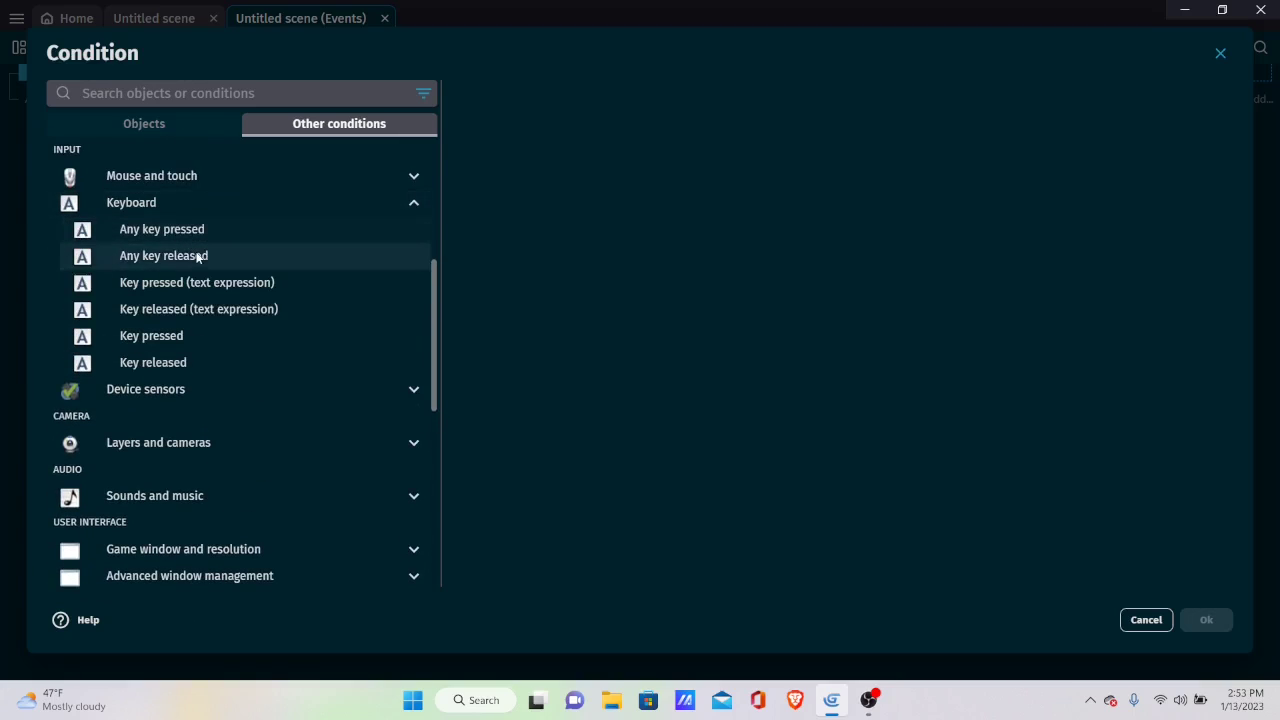
{"action": "left_click", "coordinate": [197, 334]}
{"action": "type", "text": "m"}
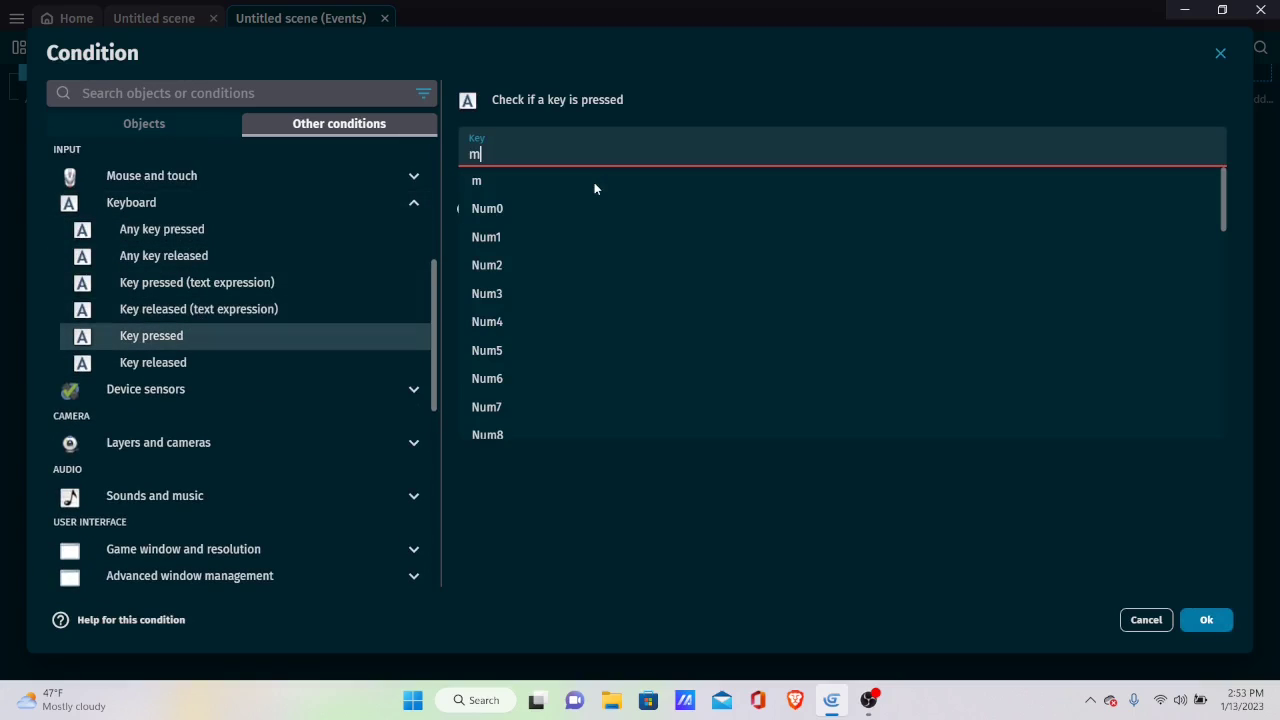
{"action": "left_click", "coordinate": [610, 181]}
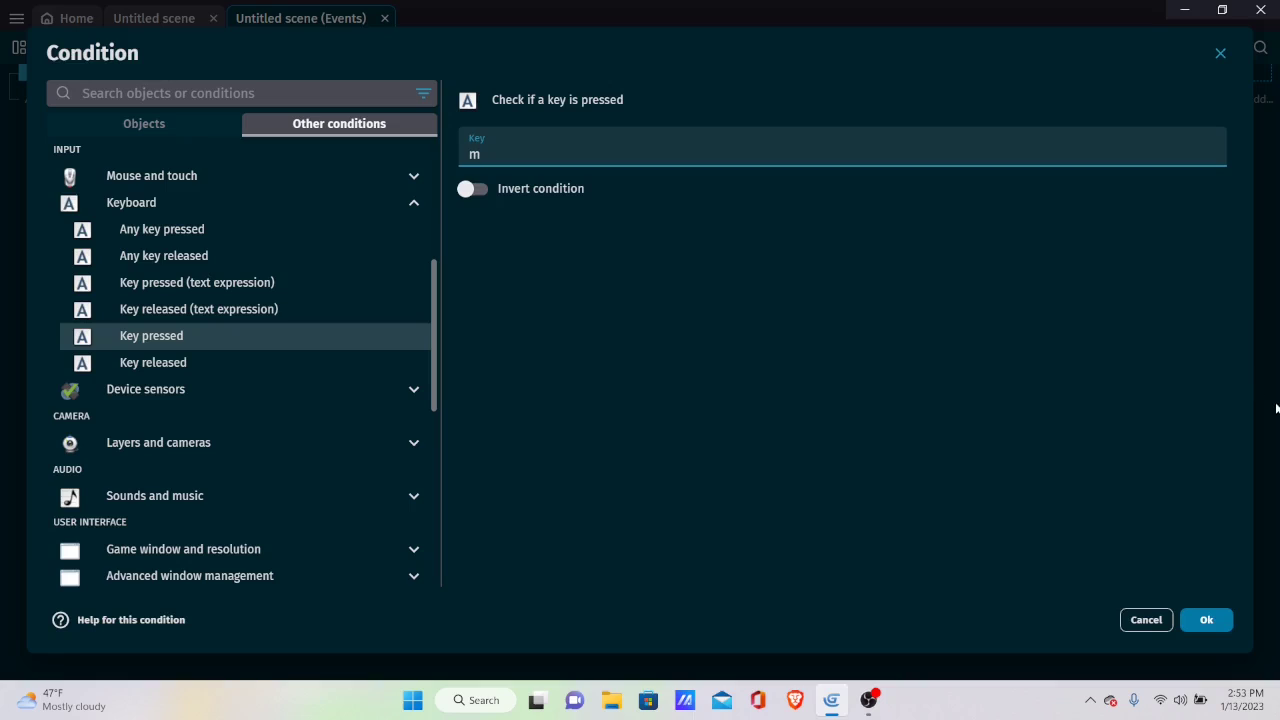
{"action": "left_click", "coordinate": [1208, 620]}
Step: Add a Trigger once while true condition to the m key event
{"action": "left_click", "coordinate": [77, 95]}
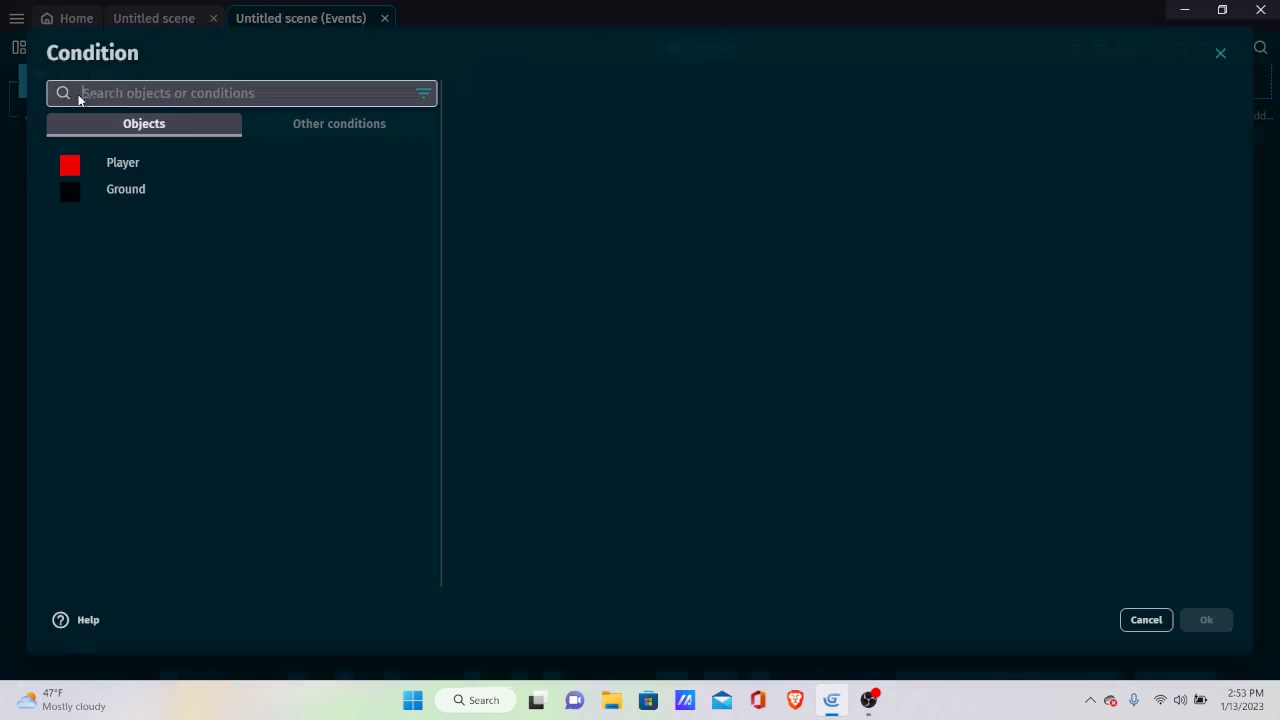
{"action": "left_click", "coordinate": [336, 125]}
{"action": "scroll", "coordinate": [182, 360], "scroll_direction": "down", "scroll_amount": 4}
{"action": "scroll", "coordinate": [165, 310], "scroll_direction": "up", "scroll_amount": 4}
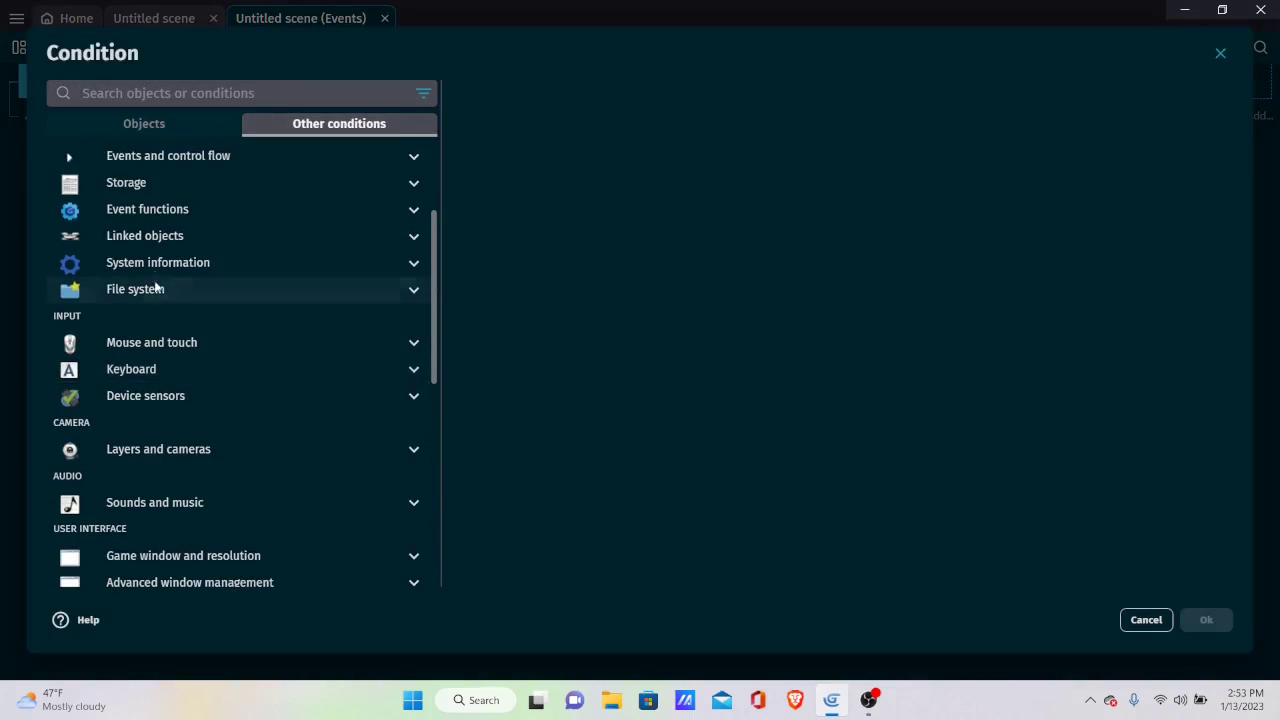
{"action": "left_click", "coordinate": [160, 322]}
{"action": "left_click", "coordinate": [186, 482]}
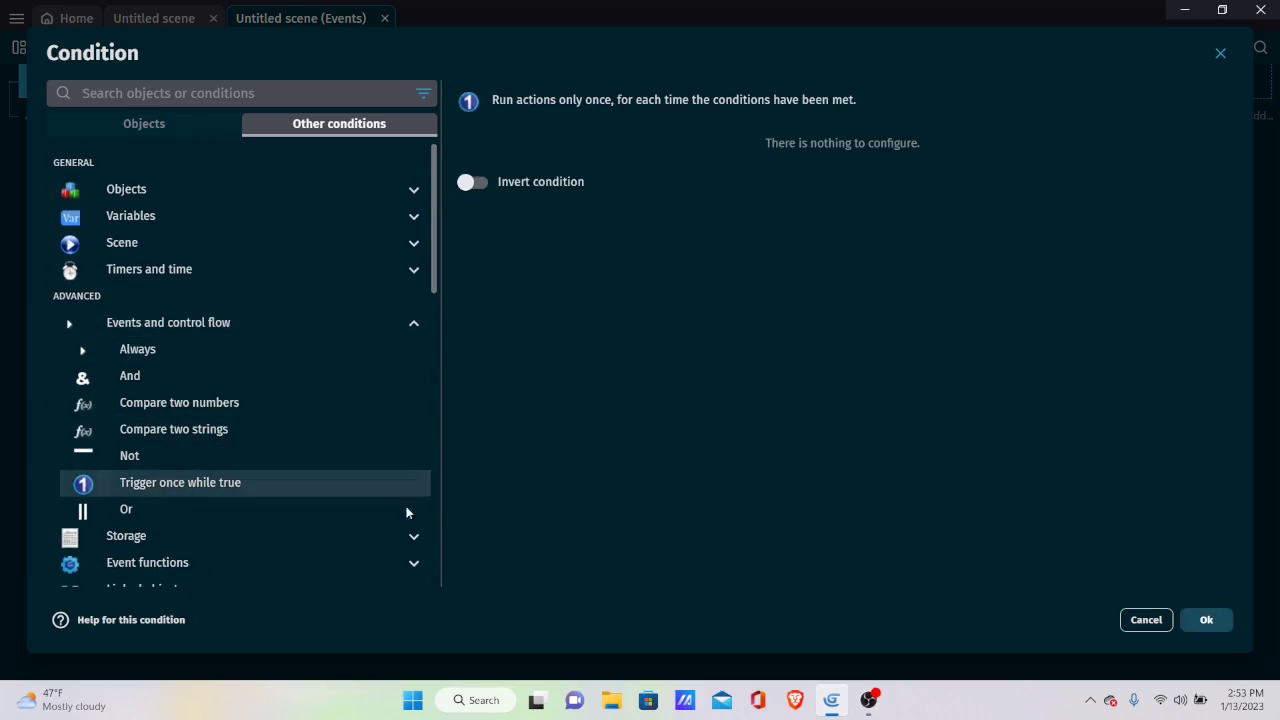
{"action": "left_click", "coordinate": [1190, 617]}
Step: Add the Player's Simulate dash key action, using the HorizontalDash behavior, to the m key event
{"action": "left_click", "coordinate": [506, 72]}
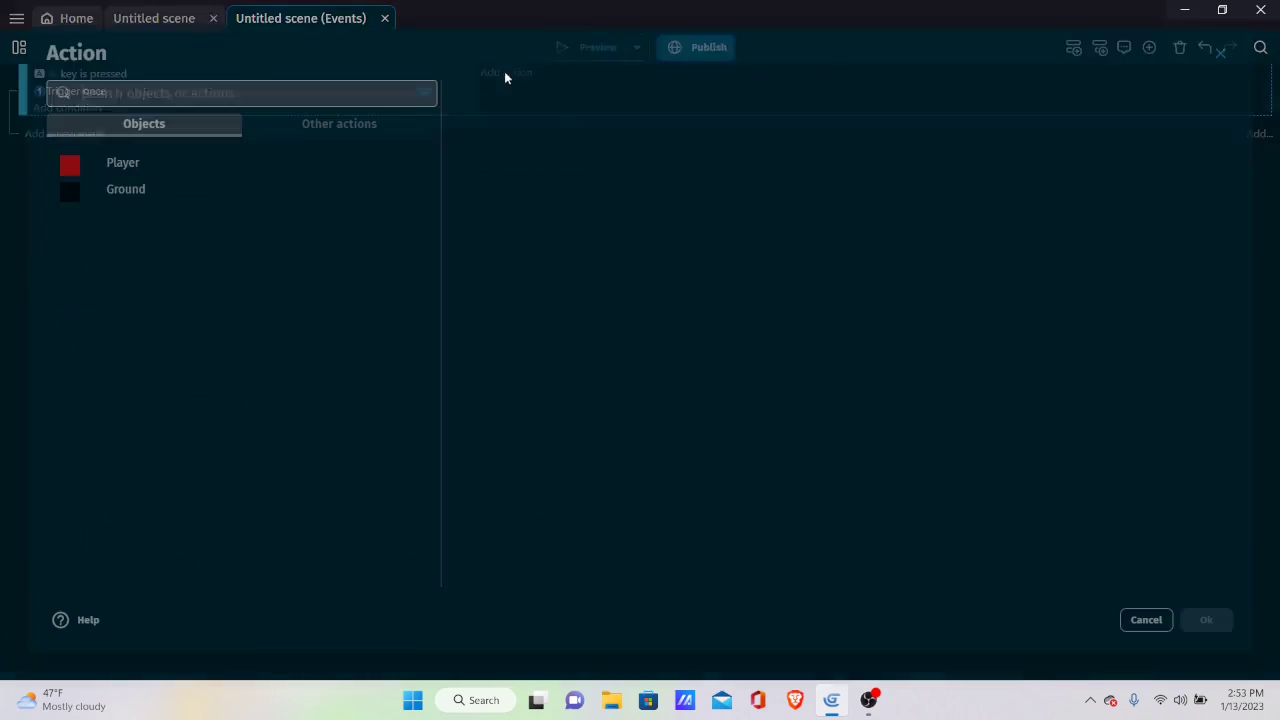
{"action": "left_click", "coordinate": [218, 160]}
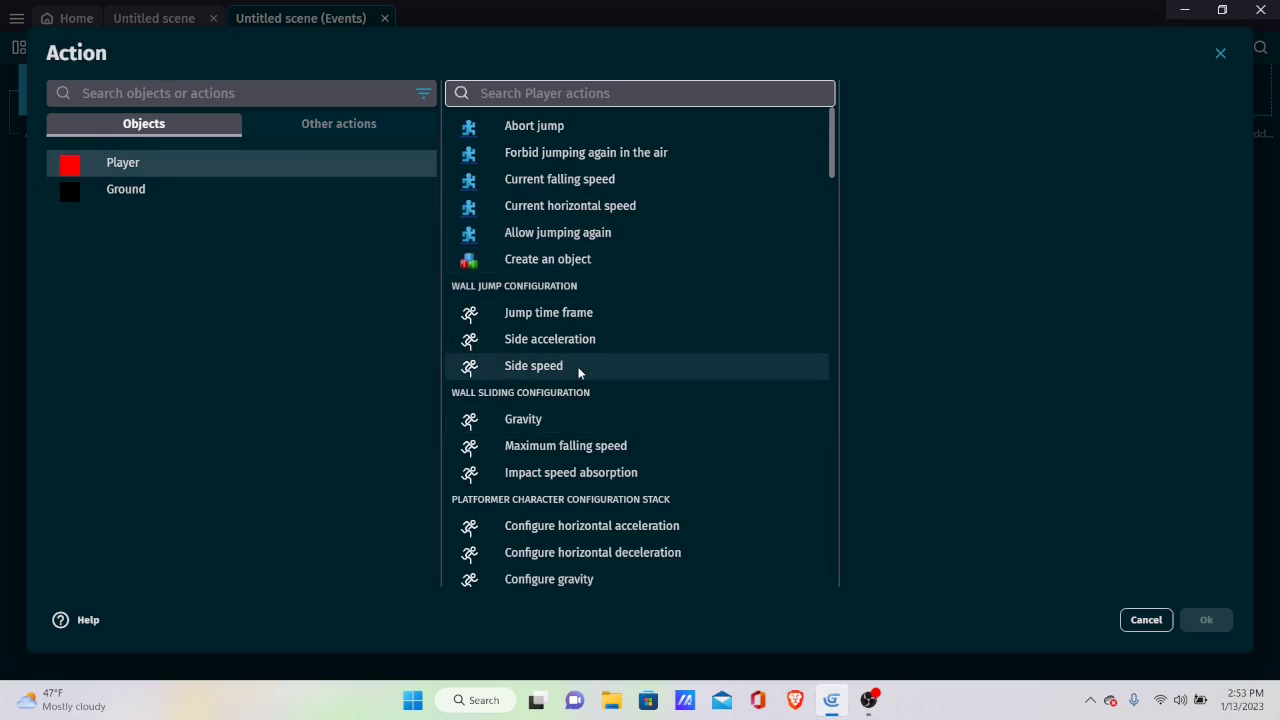
{"action": "scroll", "coordinate": [577, 366], "scroll_direction": "down", "scroll_amount": 1}
{"action": "scroll", "coordinate": [587, 354], "scroll_direction": "down", "scroll_amount": 2}
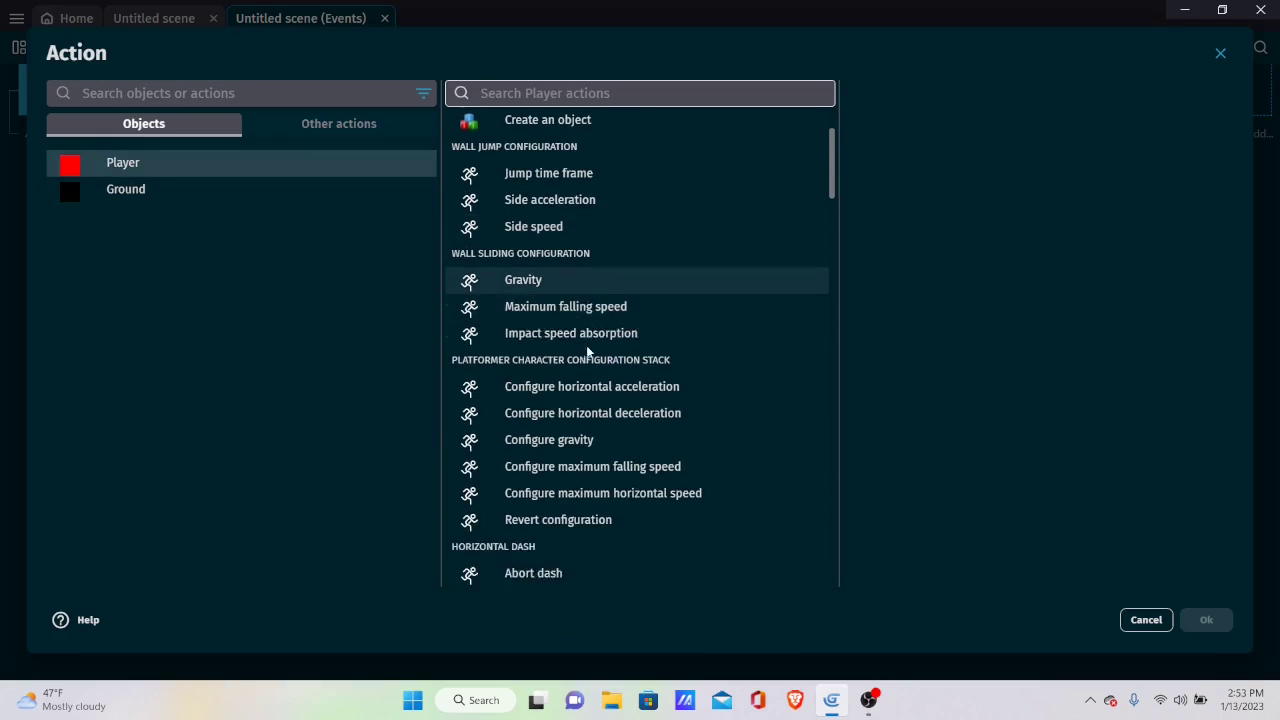
{"action": "scroll", "coordinate": [575, 476], "scroll_direction": "down", "scroll_amount": 1}
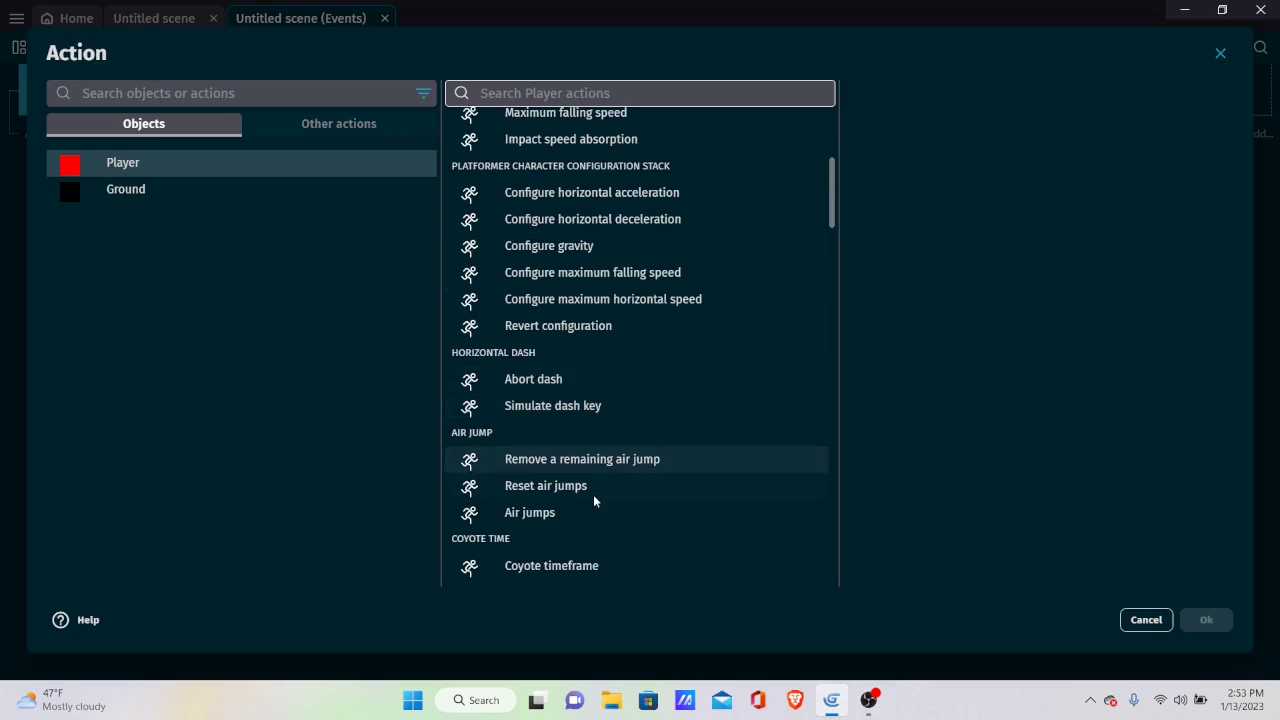
{"action": "scroll", "coordinate": [594, 492], "scroll_direction": "down", "scroll_amount": 2}
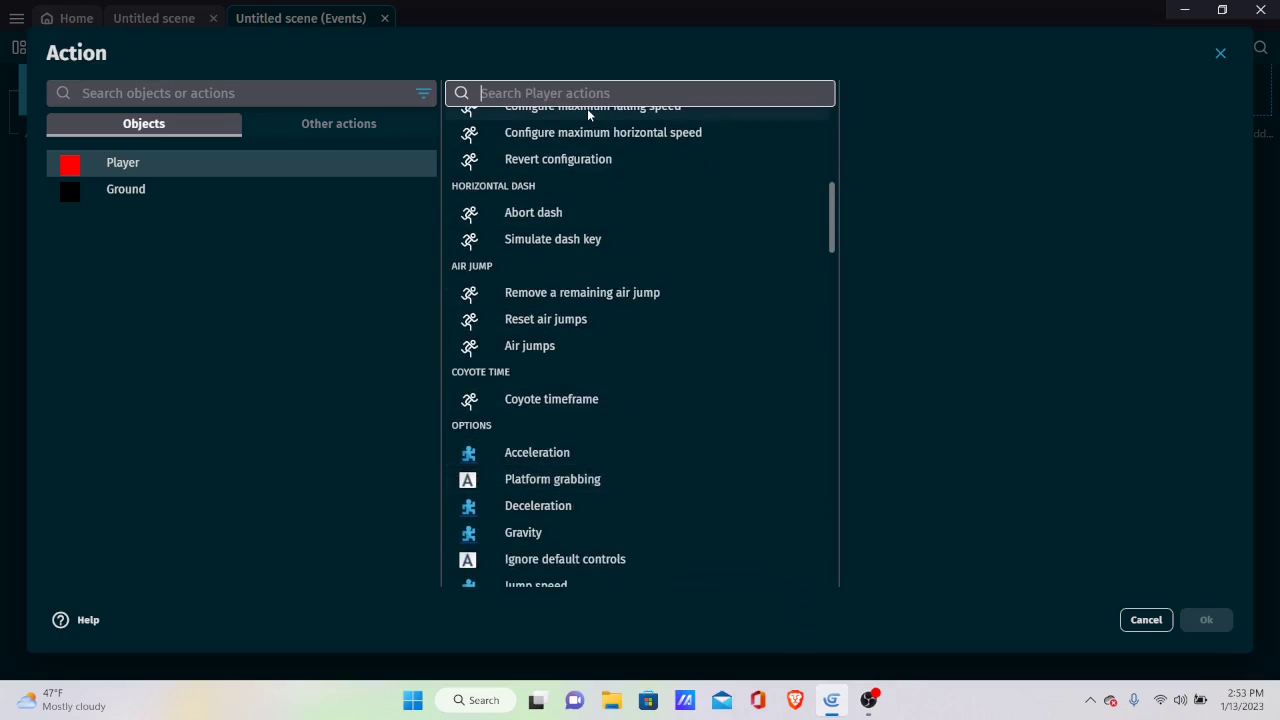
{"action": "type", "text": "dash"}
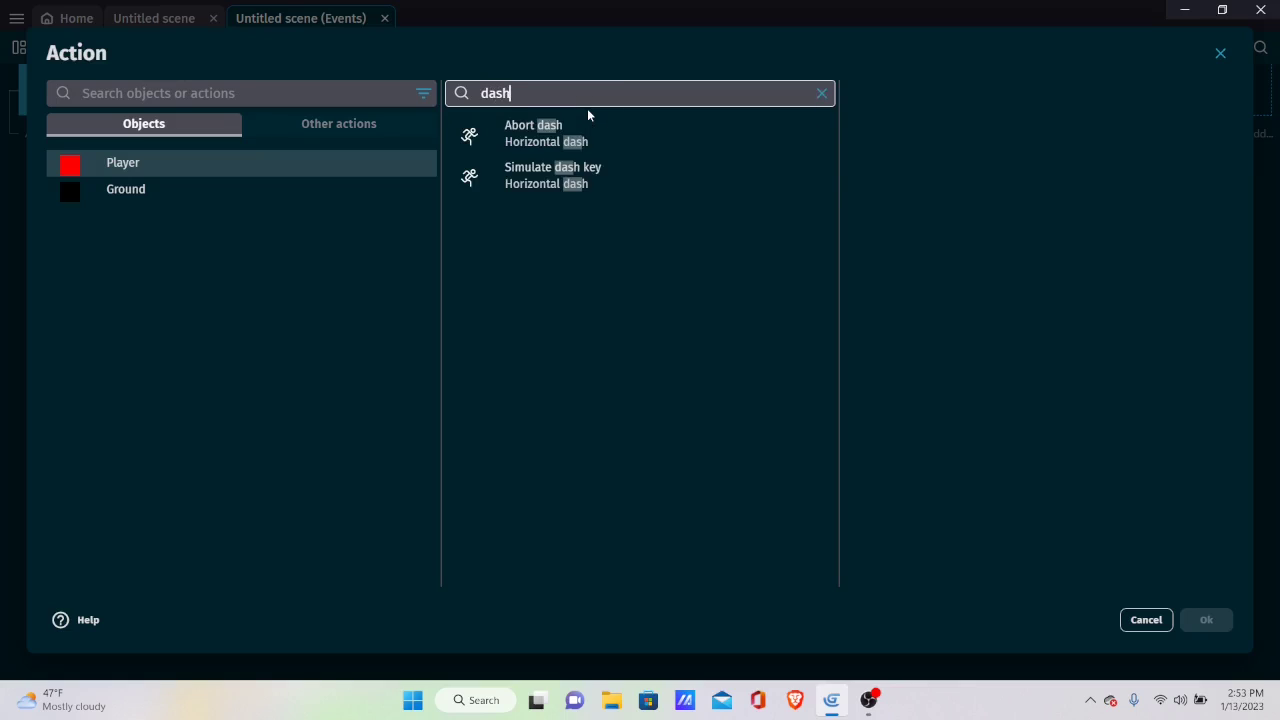
{"action": "left_click", "coordinate": [614, 184]}
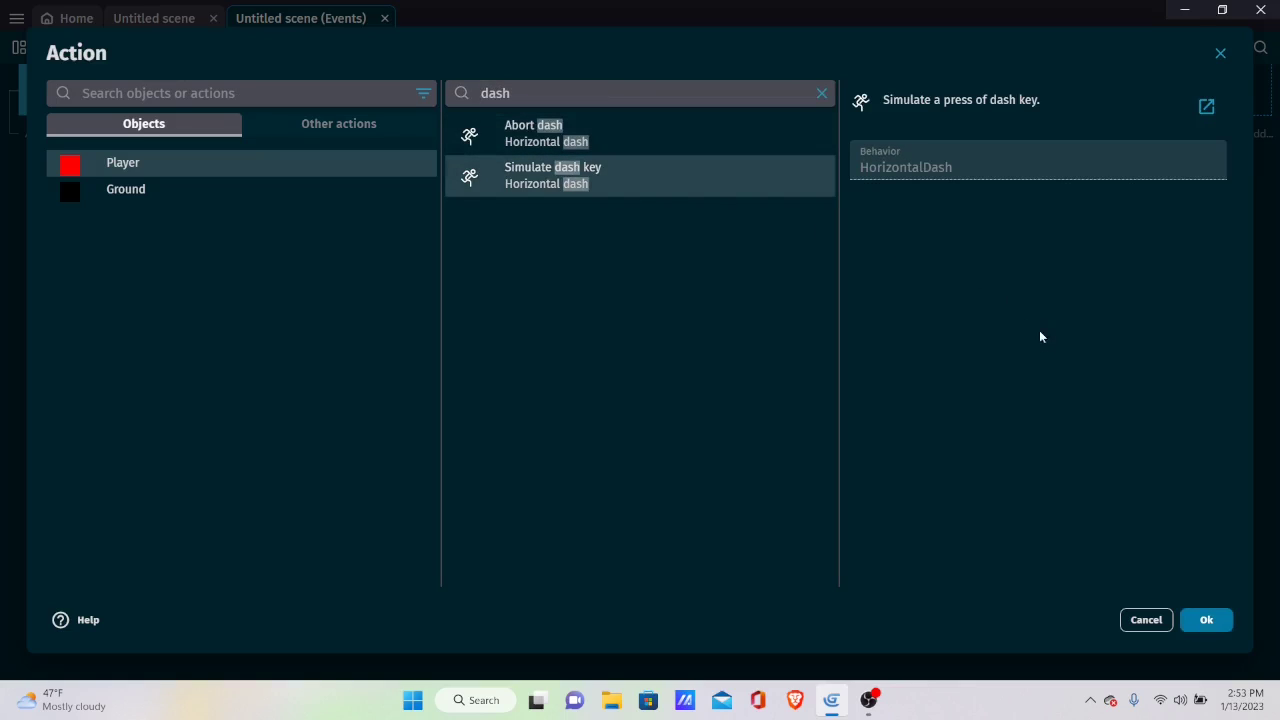
{"action": "left_click", "coordinate": [1207, 620]}
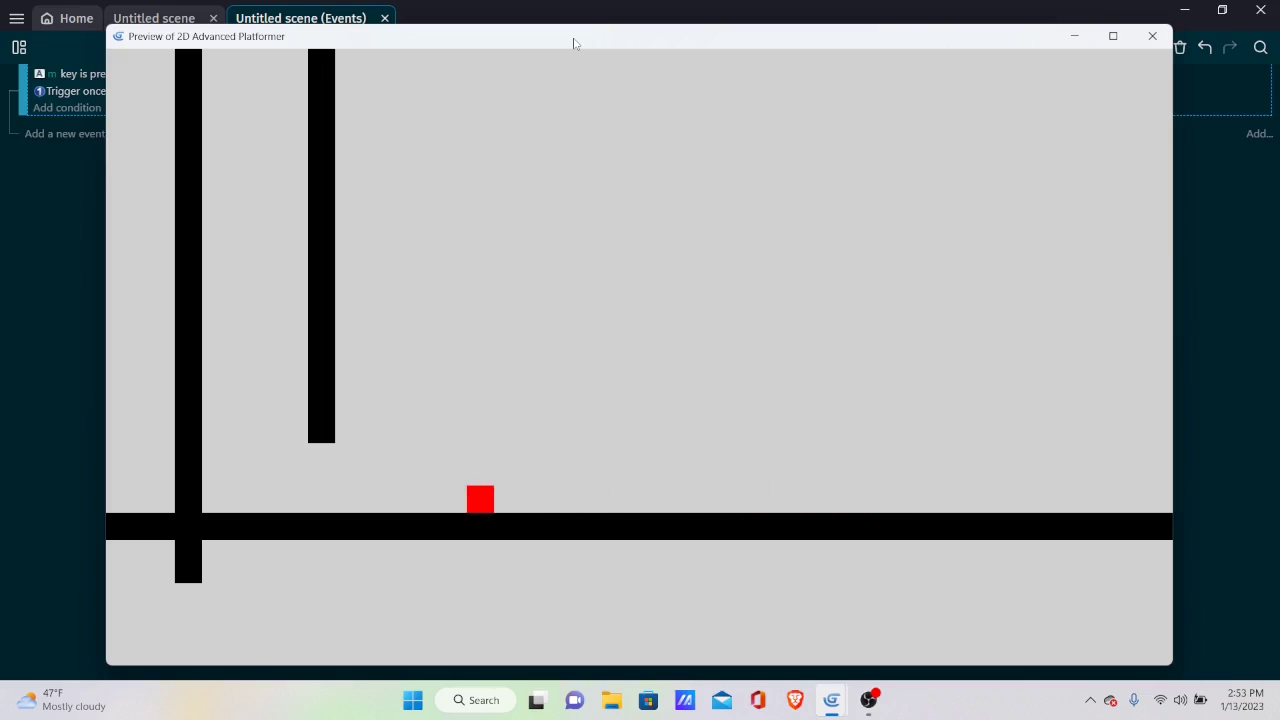
Step: Test the Player's dash in both directions together with jumps and the vertical walls in the game preview, and close the preview
{"action": "key", "text": "Left"}
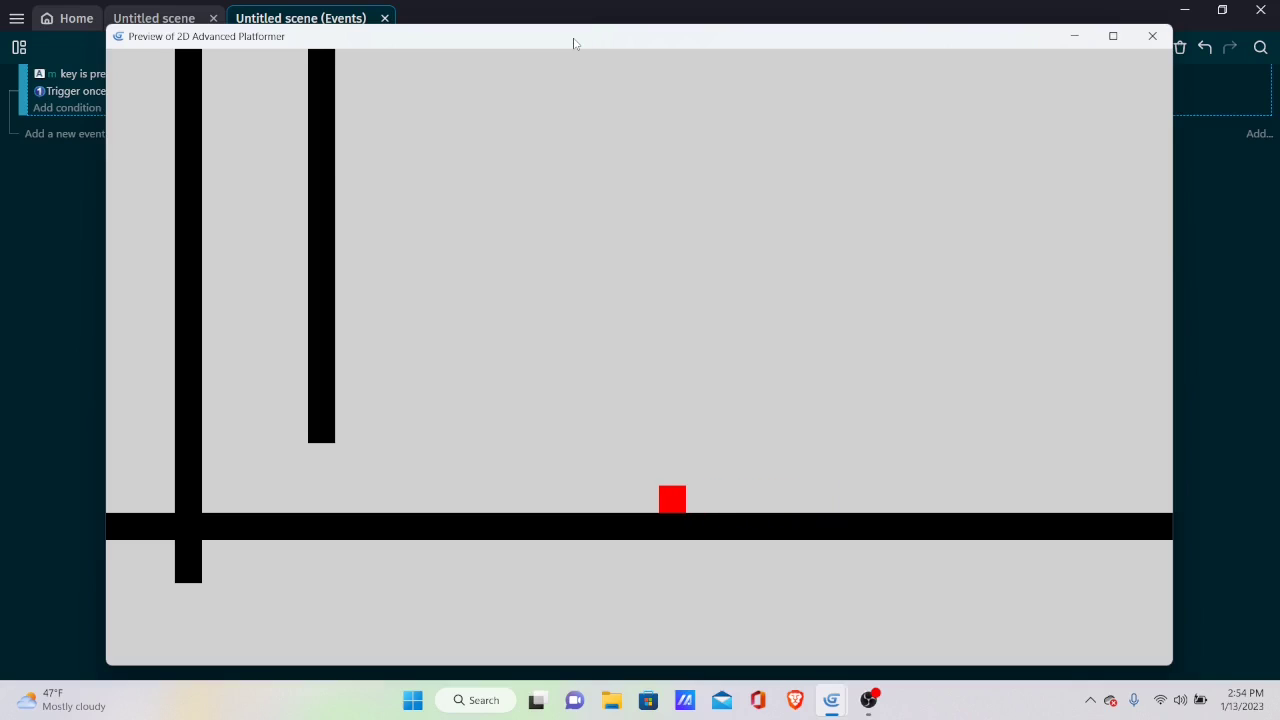
{"action": "key", "text": "space"}
{"action": "key", "text": "Right"}
{"action": "key", "text": "Left"}
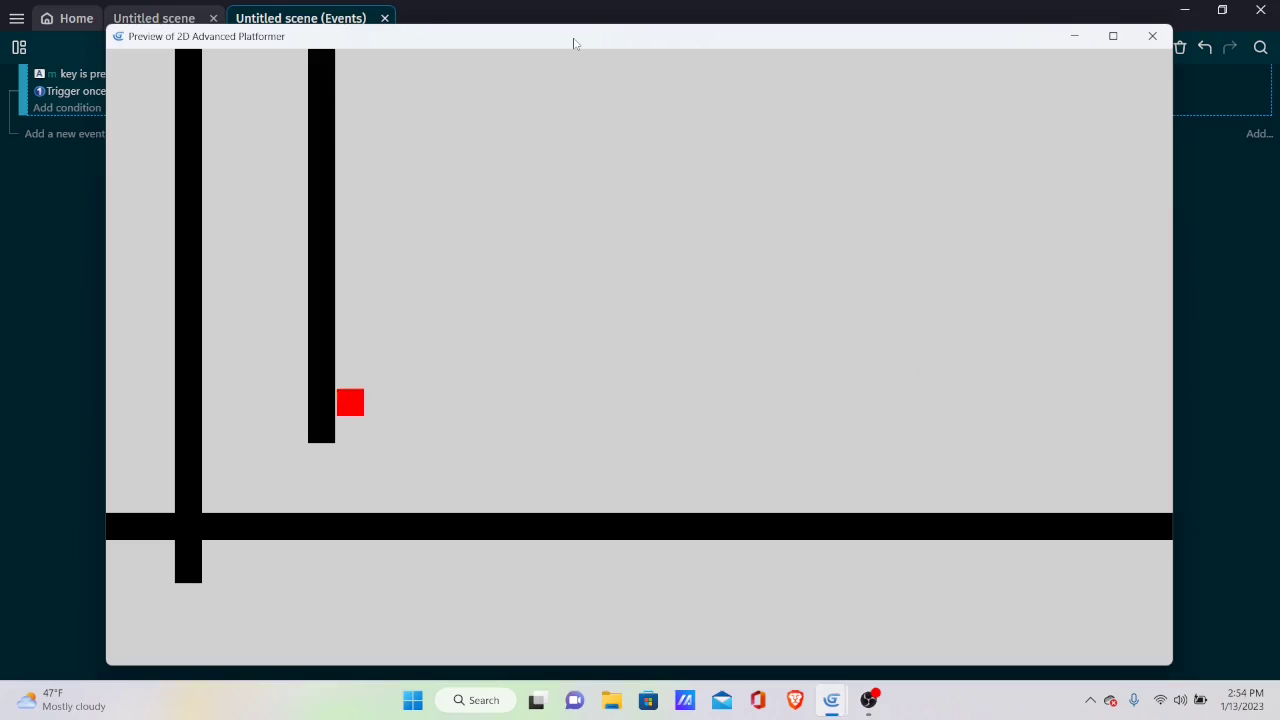
{"action": "key", "text": "Right"}
{"action": "left_click", "coordinate": [1152, 36]}
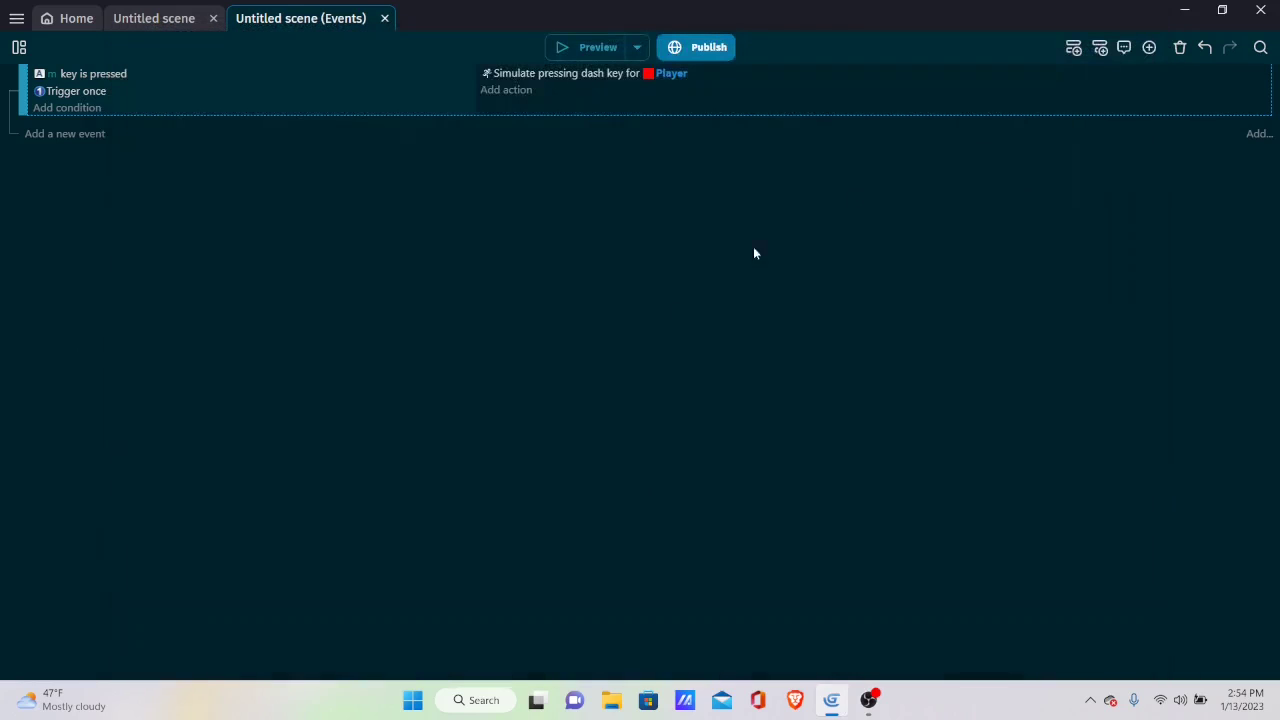
Step: Add the Dive dash behavior to the Player object in the scene
{"action": "left_click", "coordinate": [167, 22]}
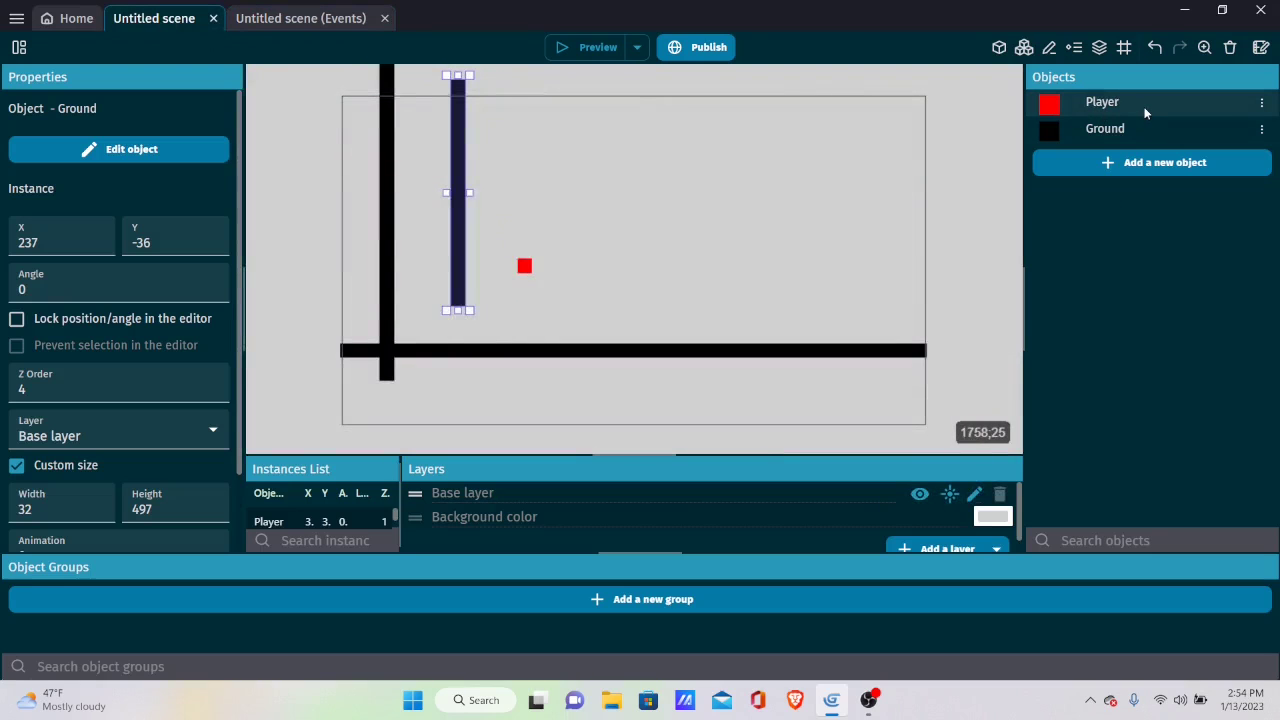
{"action": "double_click", "coordinate": [1080, 108]}
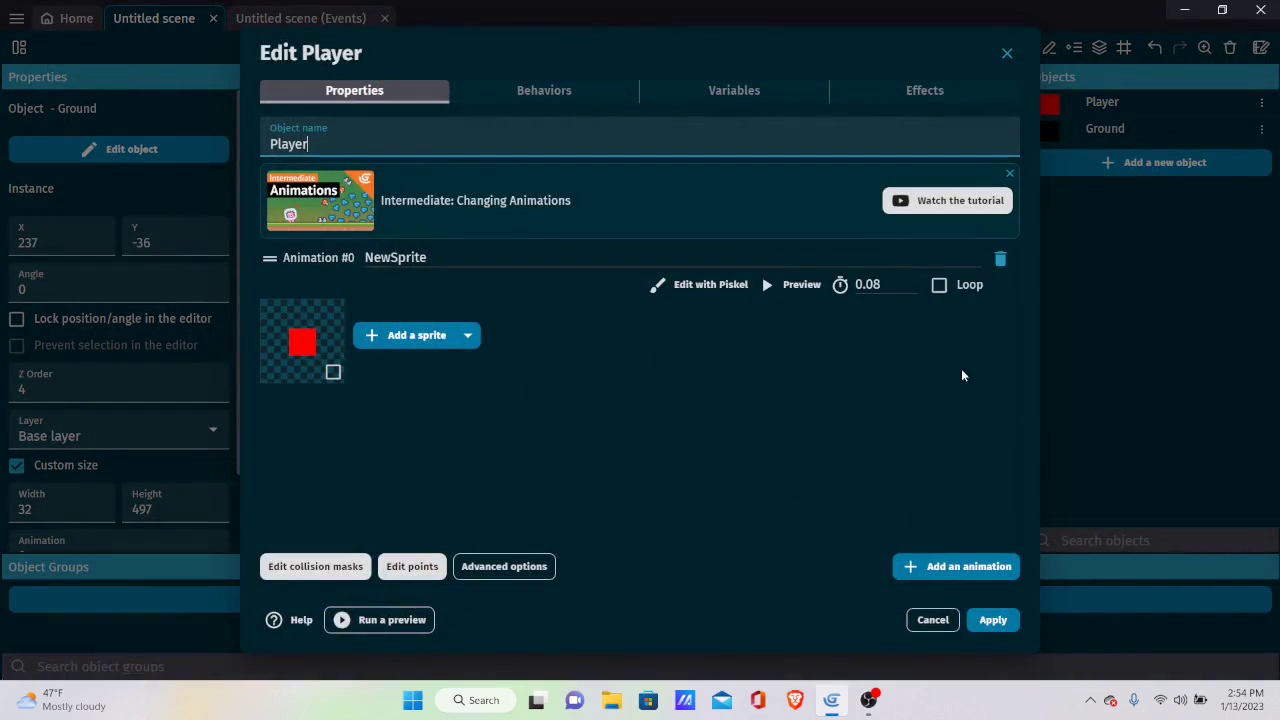
{"action": "left_click", "coordinate": [568, 96]}
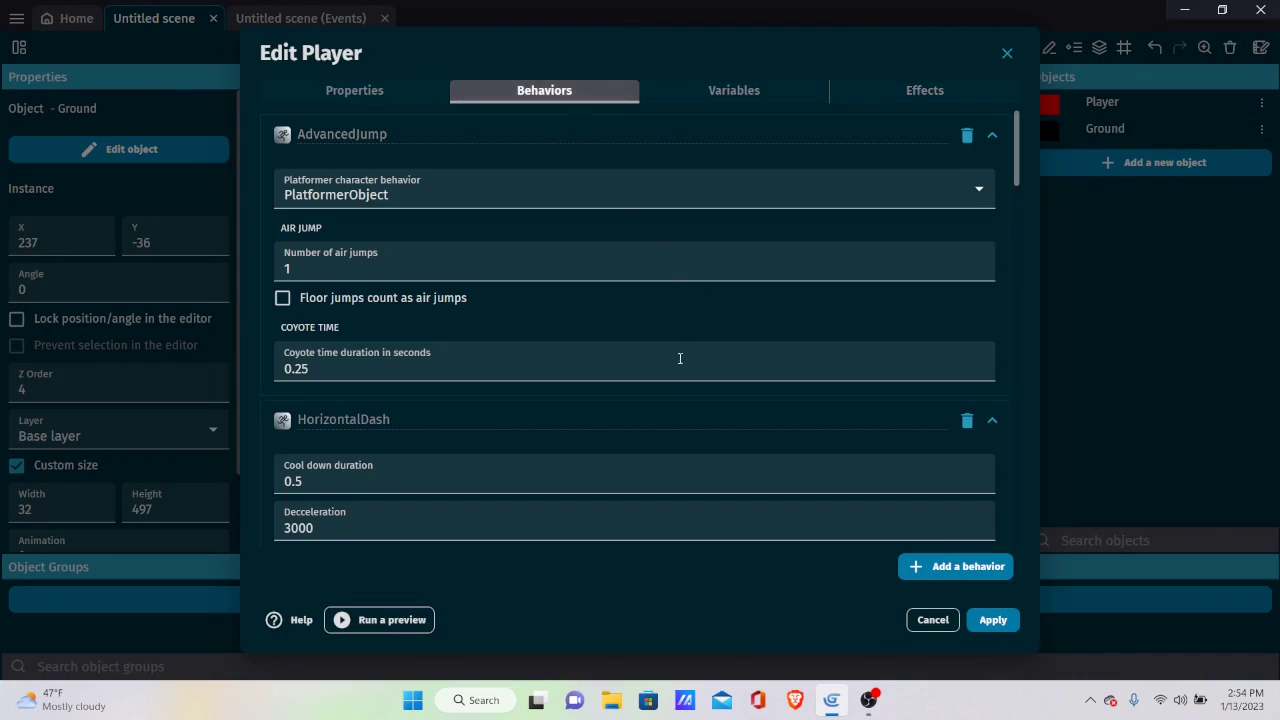
{"action": "scroll", "coordinate": [680, 360], "scroll_direction": "down", "scroll_amount": 10}
{"action": "left_click", "coordinate": [929, 562]}
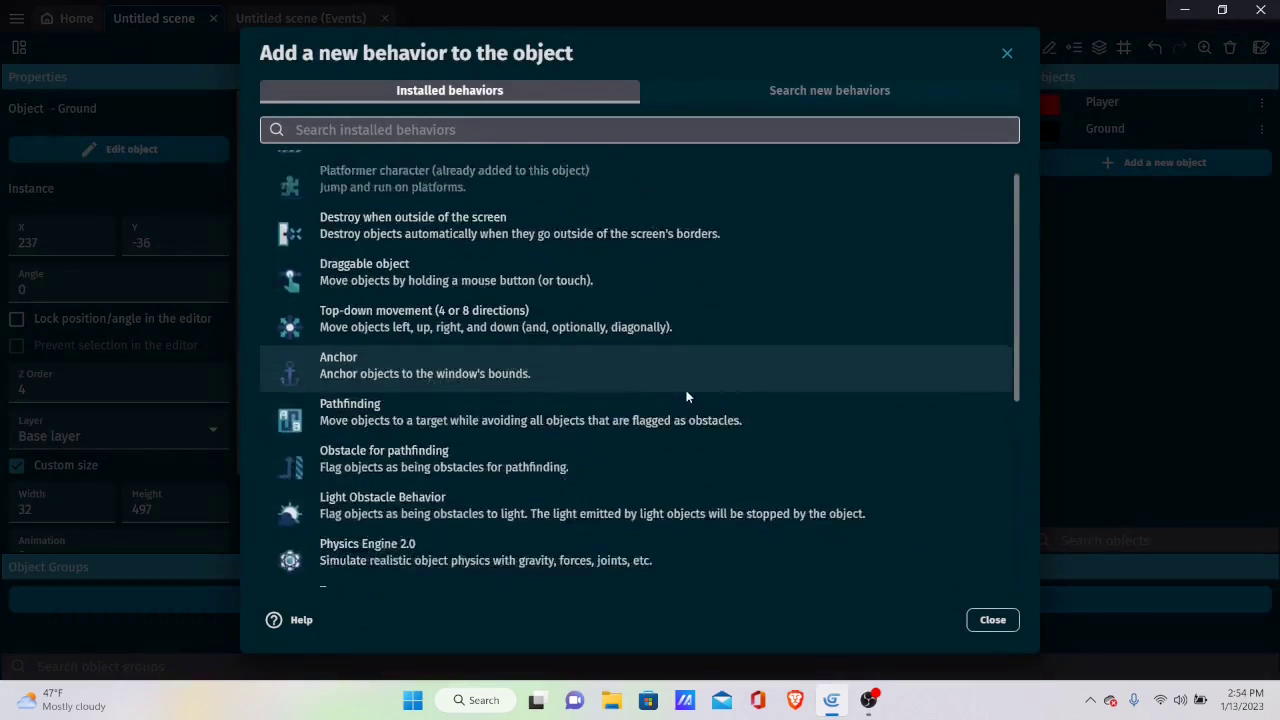
{"action": "scroll", "coordinate": [690, 398], "scroll_direction": "down", "scroll_amount": 5}
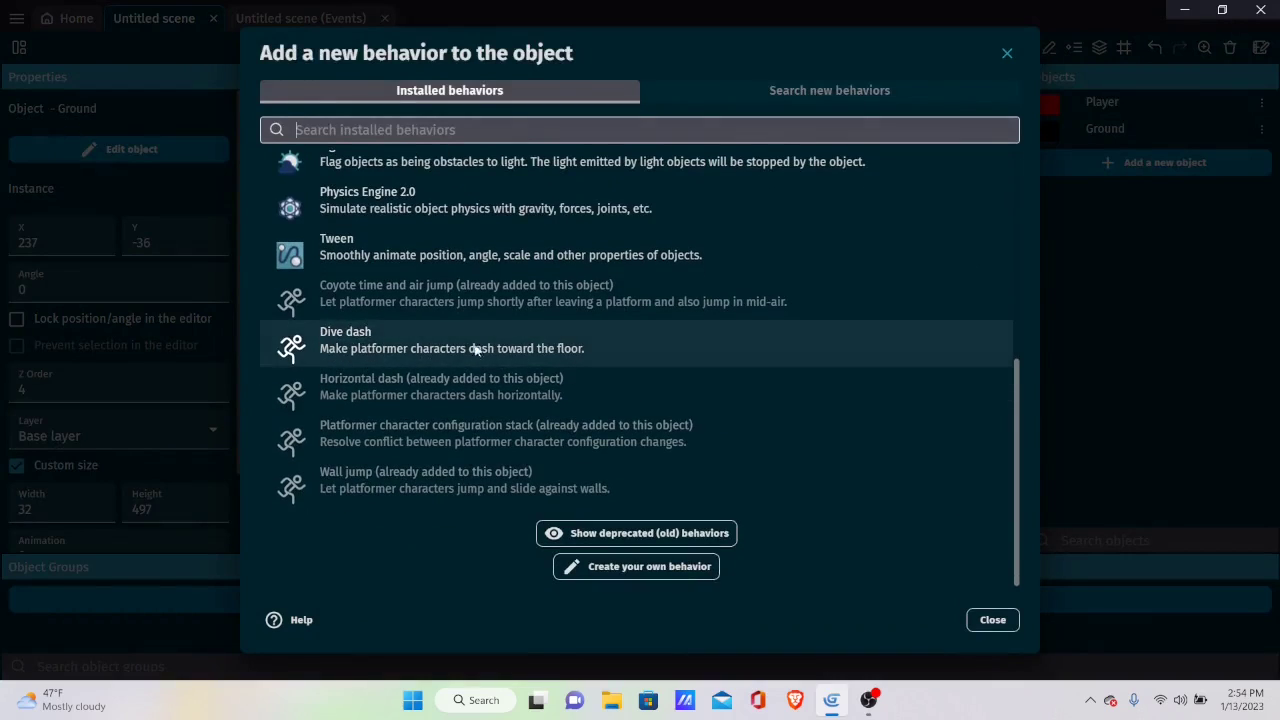
{"action": "left_click", "coordinate": [500, 347]}
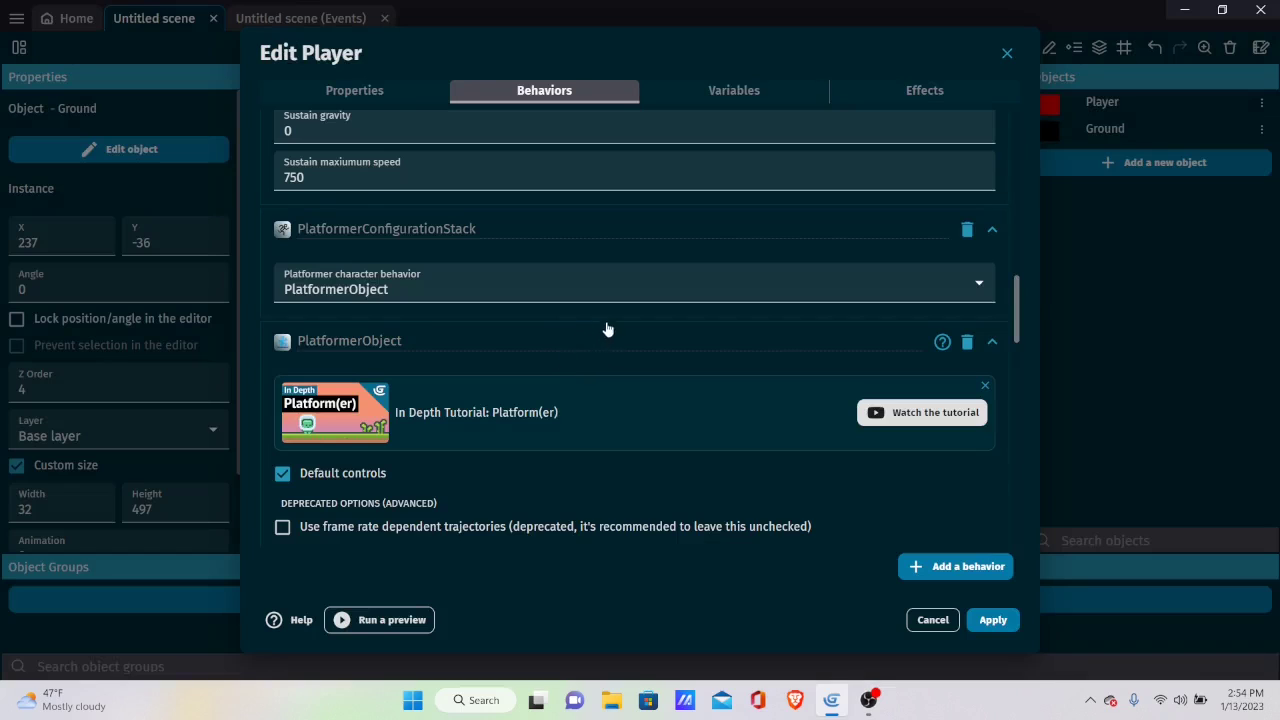
Step: Review the Player's behavior settings, especially DiveDash gravity and falling speeds, and apply the object's changes
{"action": "scroll", "coordinate": [610, 330], "scroll_direction": "down", "scroll_amount": 3}
{"action": "scroll", "coordinate": [620, 330], "scroll_direction": "down", "scroll_amount": 3}
{"action": "scroll", "coordinate": [645, 325], "scroll_direction": "down", "scroll_amount": 5}
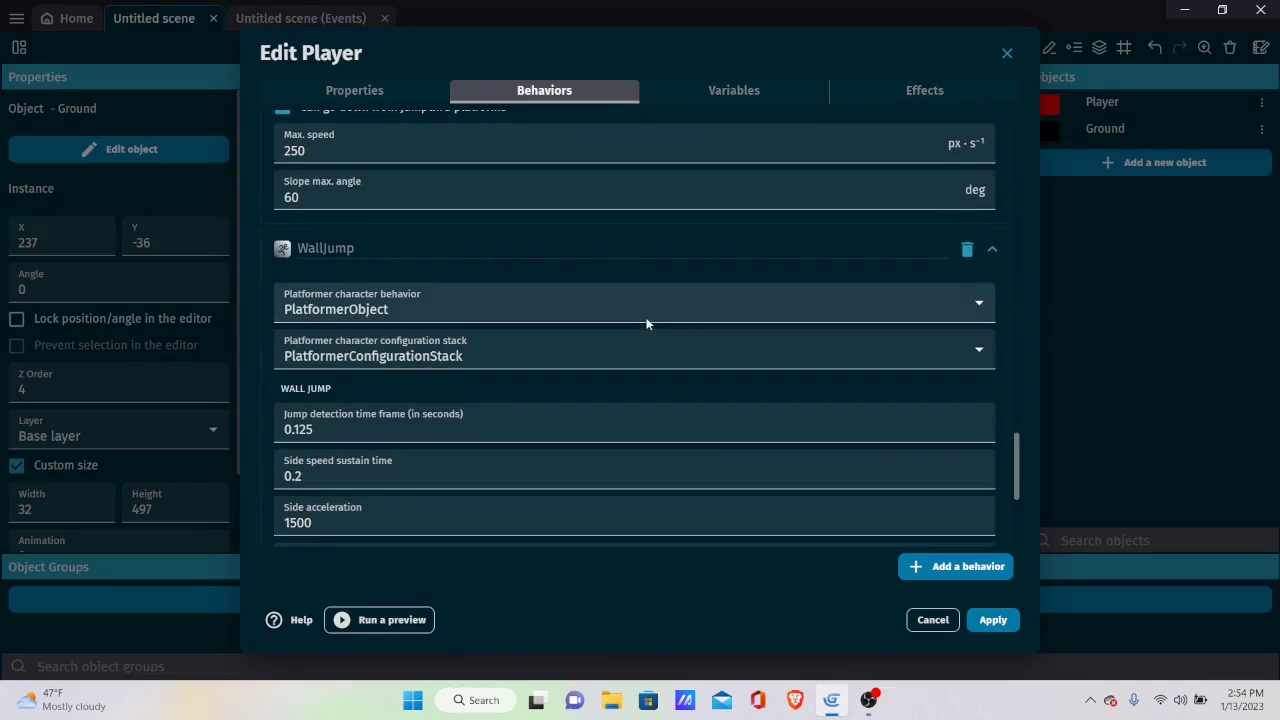
{"action": "scroll", "coordinate": [655, 329], "scroll_direction": "up", "scroll_amount": 5}
{"action": "scroll", "coordinate": [658, 340], "scroll_direction": "up", "scroll_amount": 15}
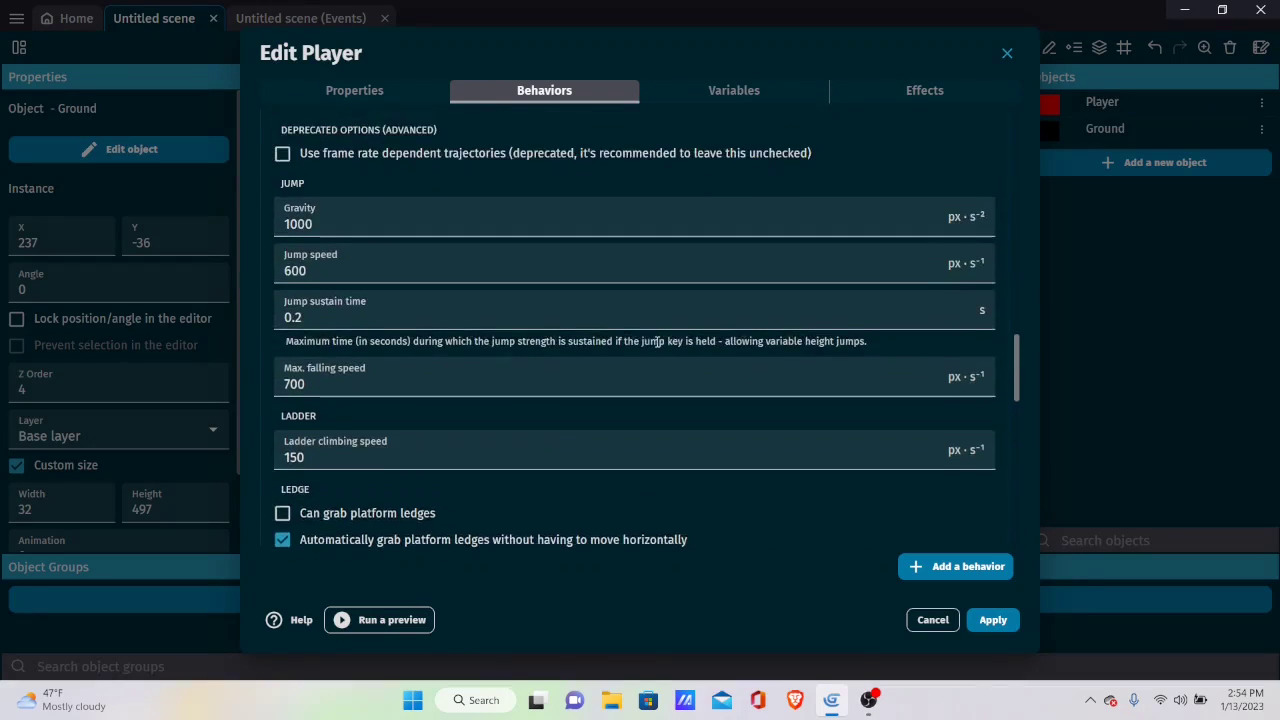
{"action": "scroll", "coordinate": [658, 348], "scroll_direction": "up", "scroll_amount": 10}
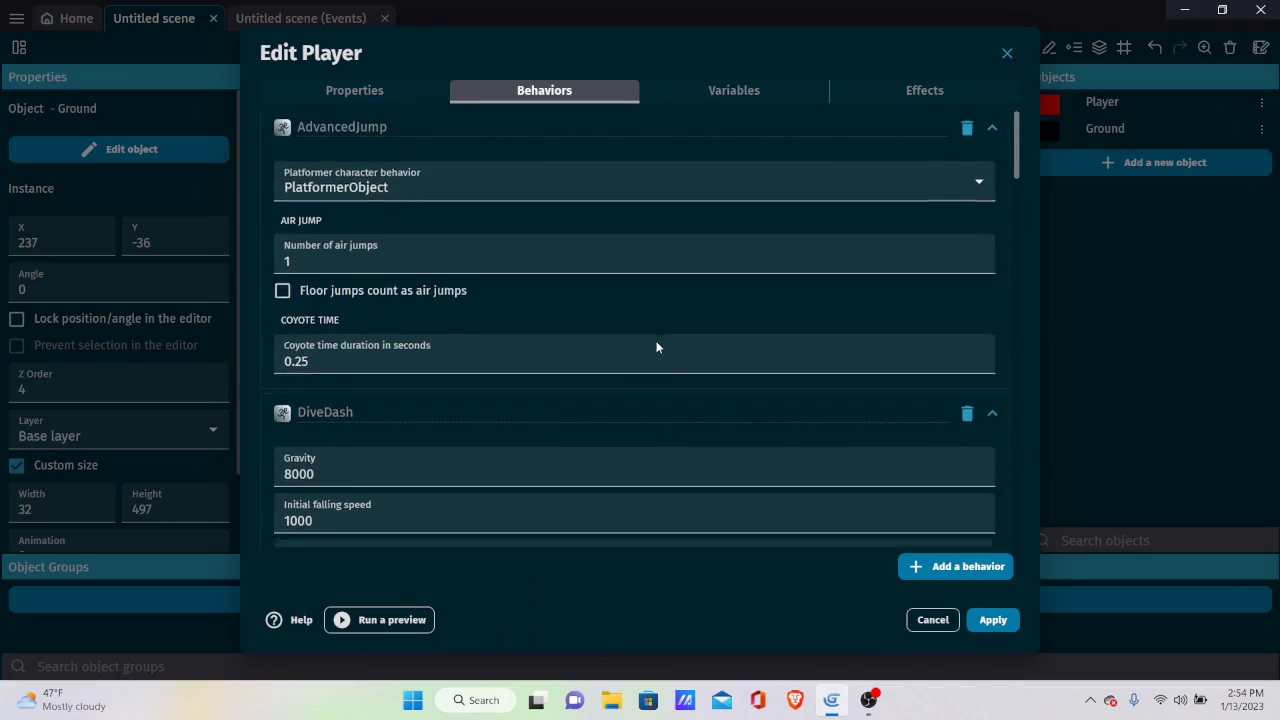
{"action": "scroll", "coordinate": [660, 345], "scroll_direction": "down", "scroll_amount": 10}
{"action": "scroll", "coordinate": [665, 341], "scroll_direction": "down", "scroll_amount": 15}
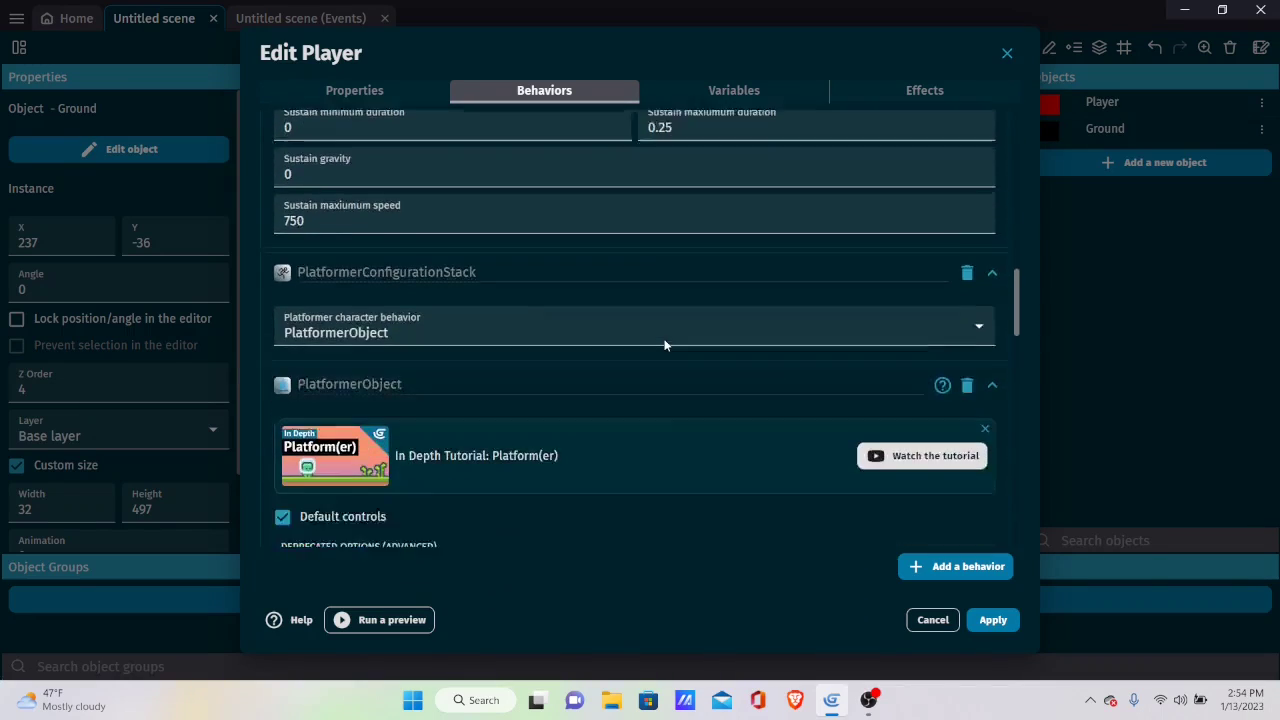
{"action": "scroll", "coordinate": [666, 341], "scroll_direction": "down", "scroll_amount": 10}
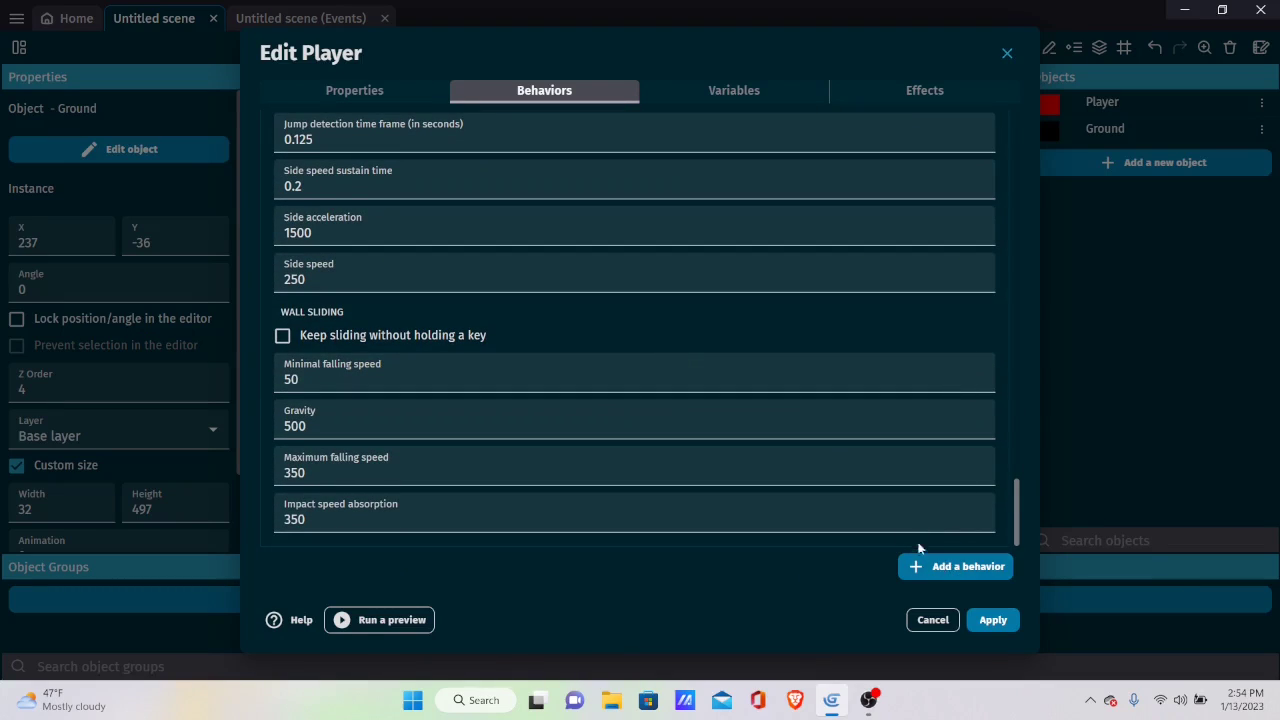
{"action": "scroll", "coordinate": [975, 328], "scroll_direction": "up", "scroll_amount": 20}
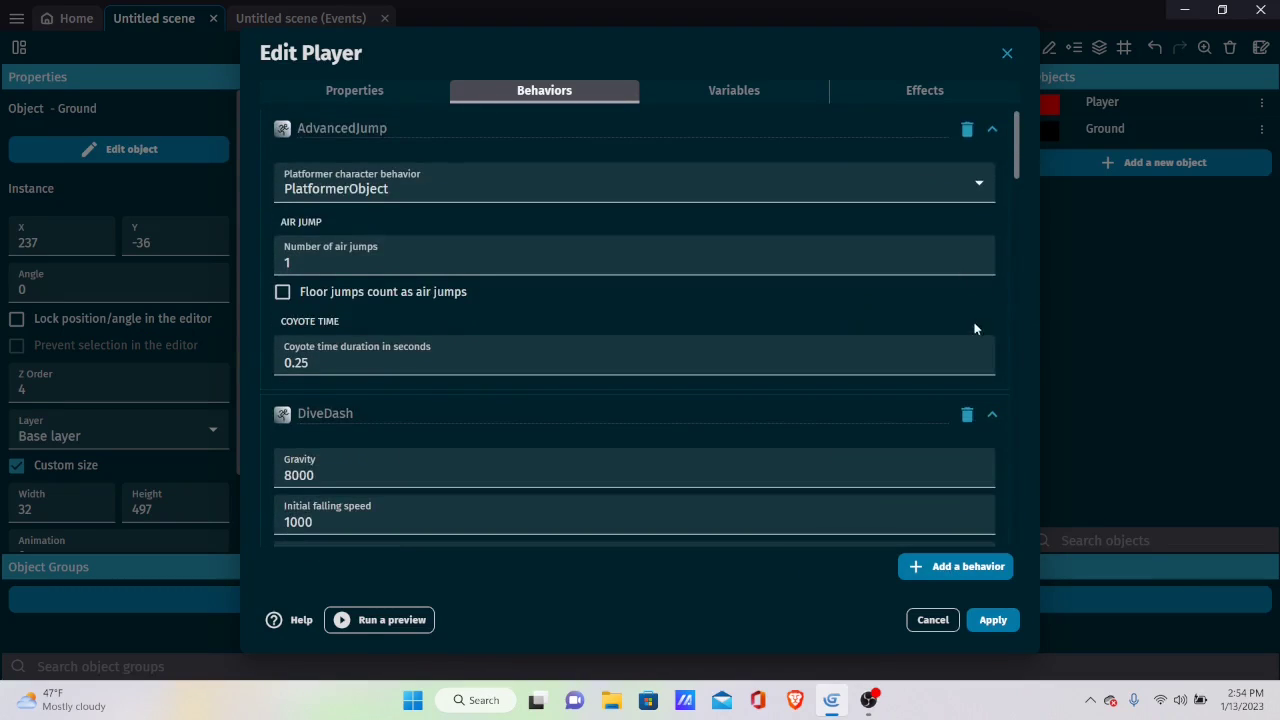
{"action": "scroll", "coordinate": [966, 351], "scroll_direction": "down", "scroll_amount": 3}
{"action": "scroll", "coordinate": [646, 363], "scroll_direction": "up", "scroll_amount": 3}
{"action": "scroll", "coordinate": [568, 347], "scroll_direction": "down", "scroll_amount": 3}
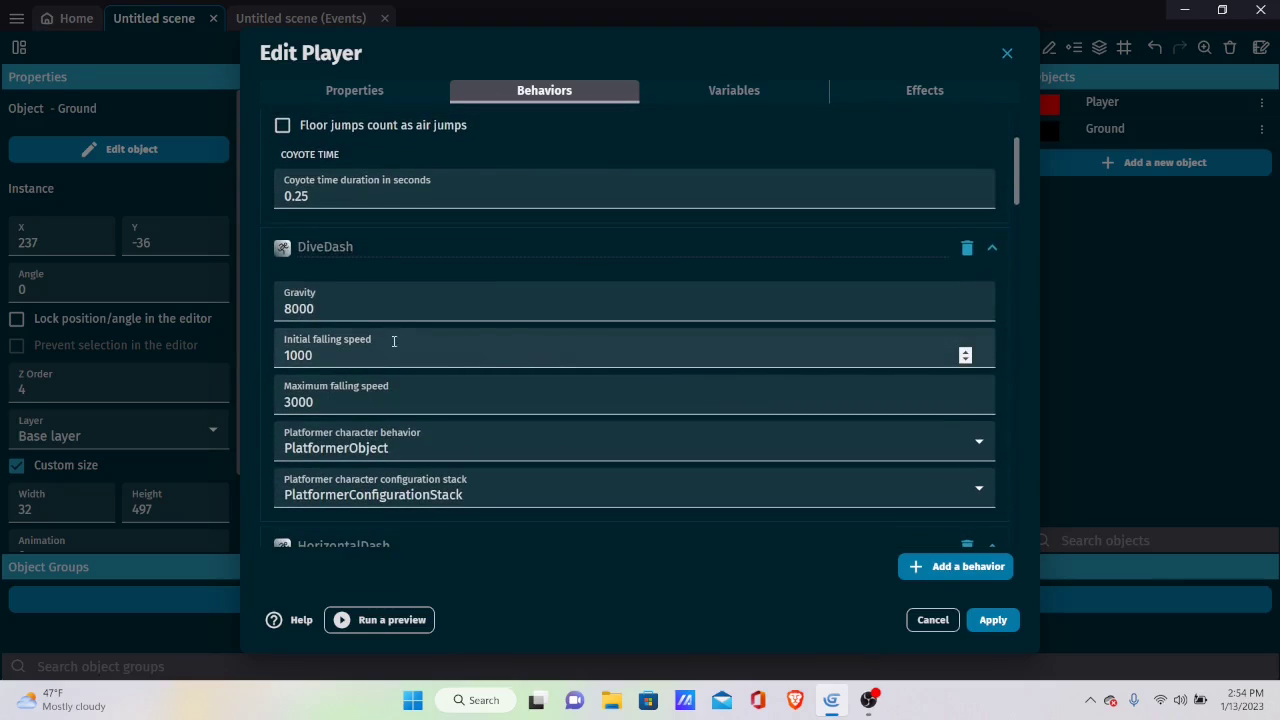
{"action": "left_click", "coordinate": [438, 298]}
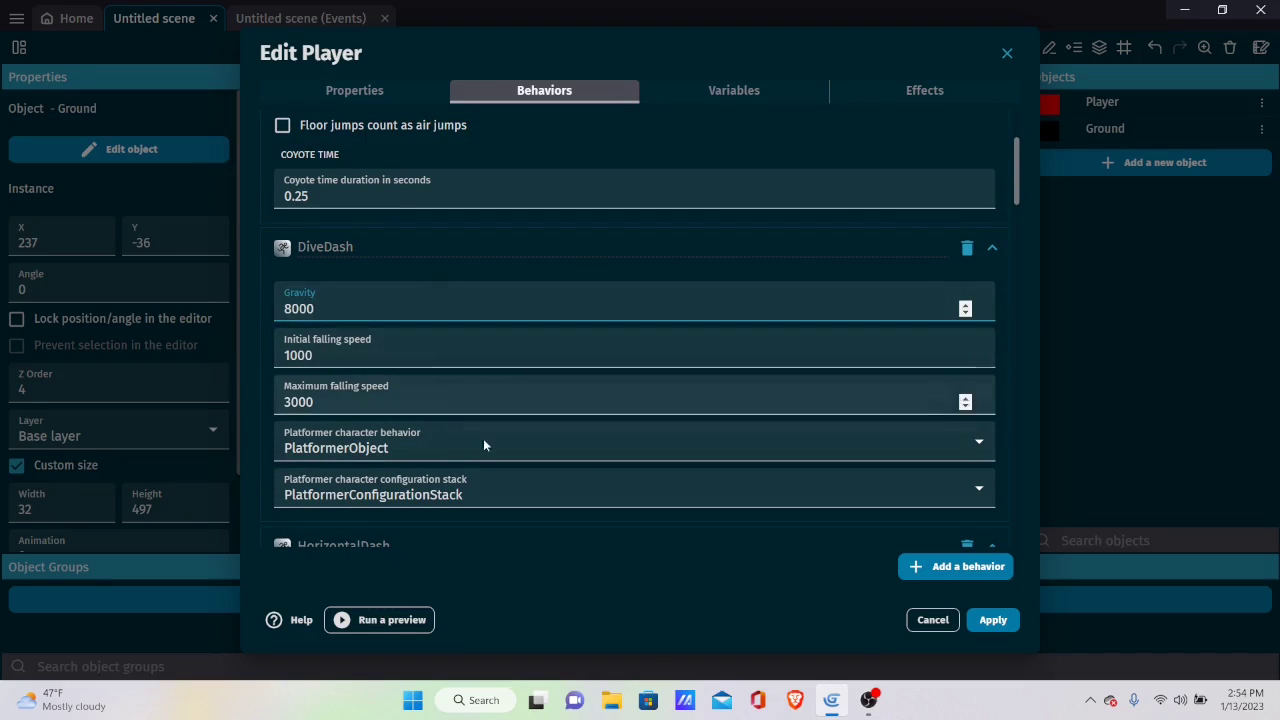
{"action": "left_click", "coordinate": [992, 620]}
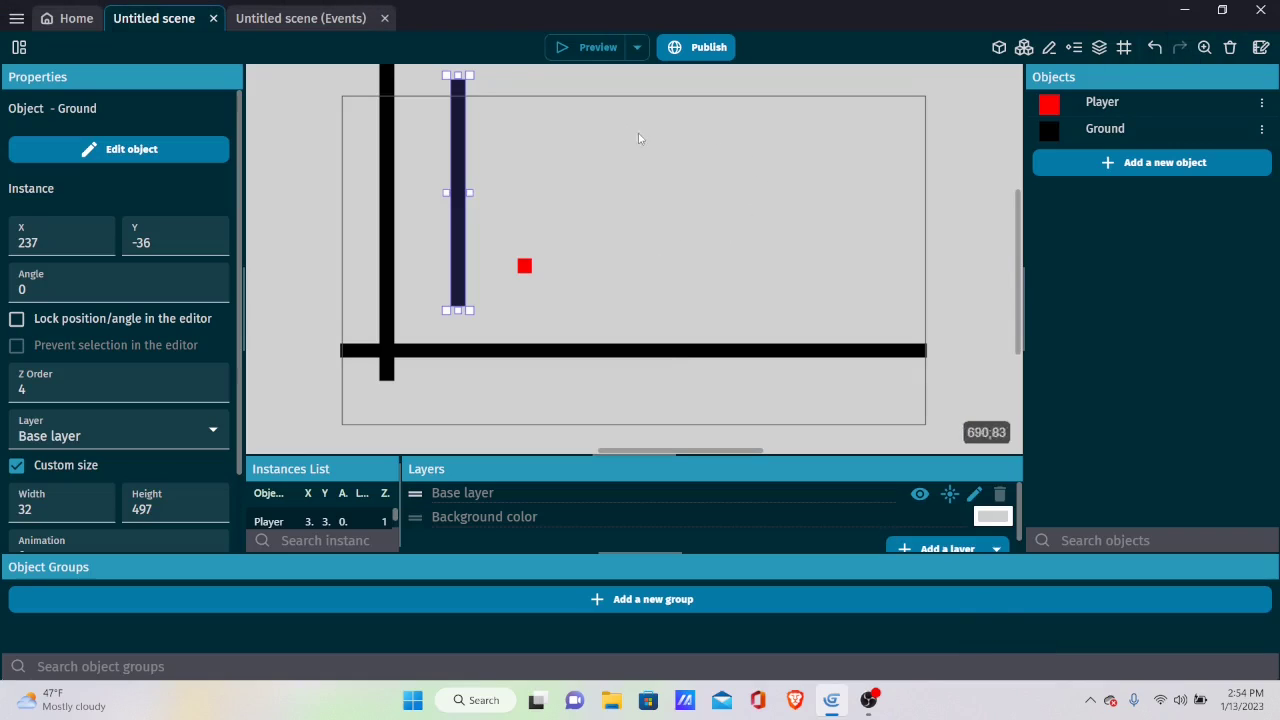
Step: Add a second event to the scene's event sheet with a Key pressed condition for the Down key
{"action": "left_click", "coordinate": [310, 27]}
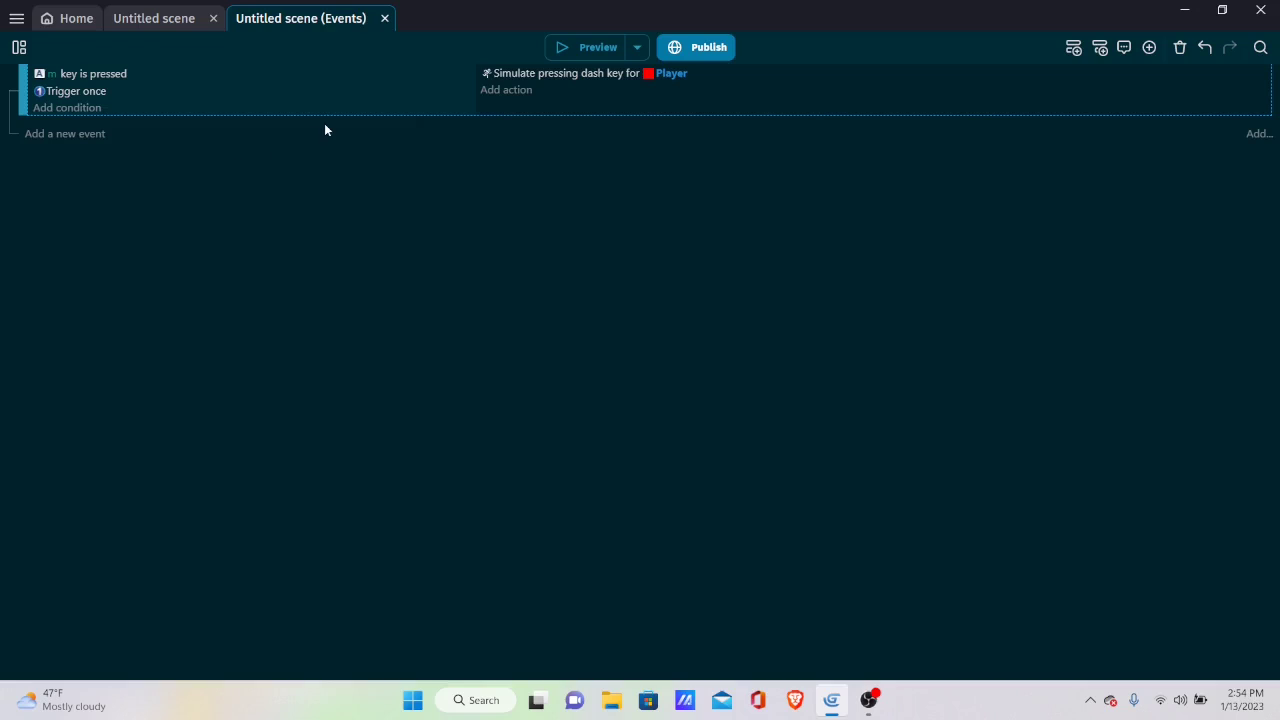
{"action": "left_click", "coordinate": [85, 134]}
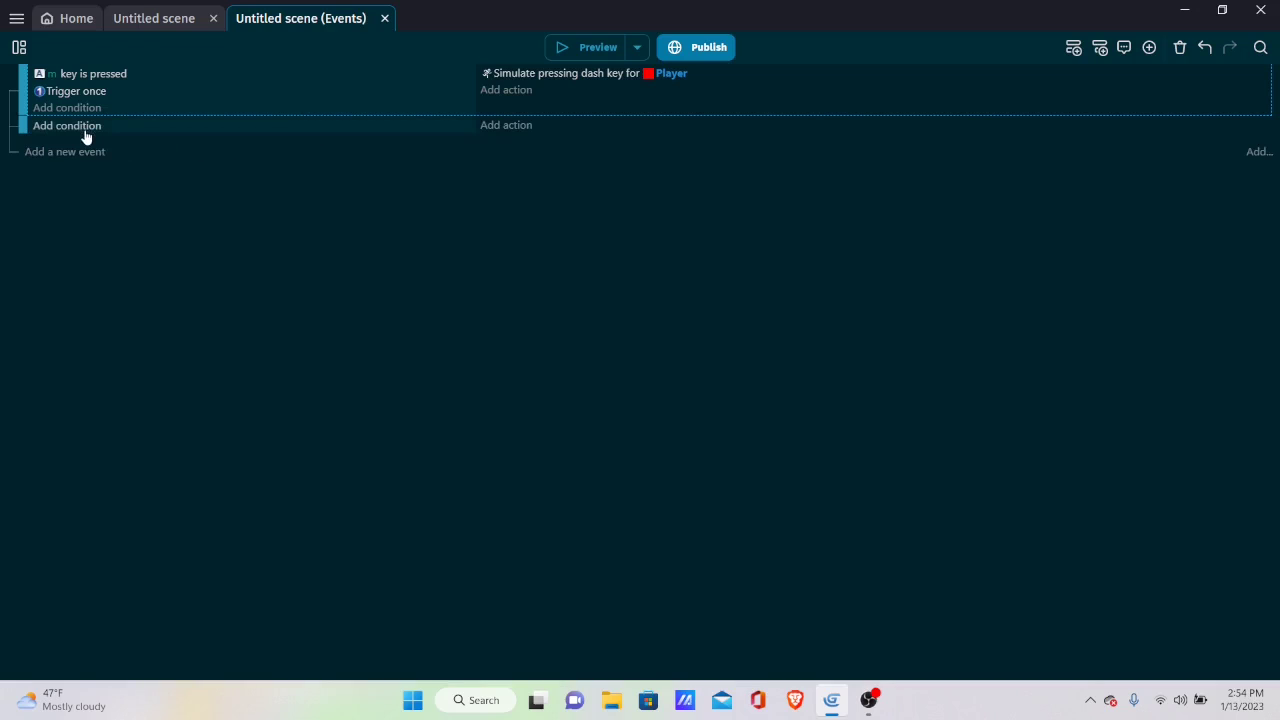
{"action": "left_click", "coordinate": [79, 130]}
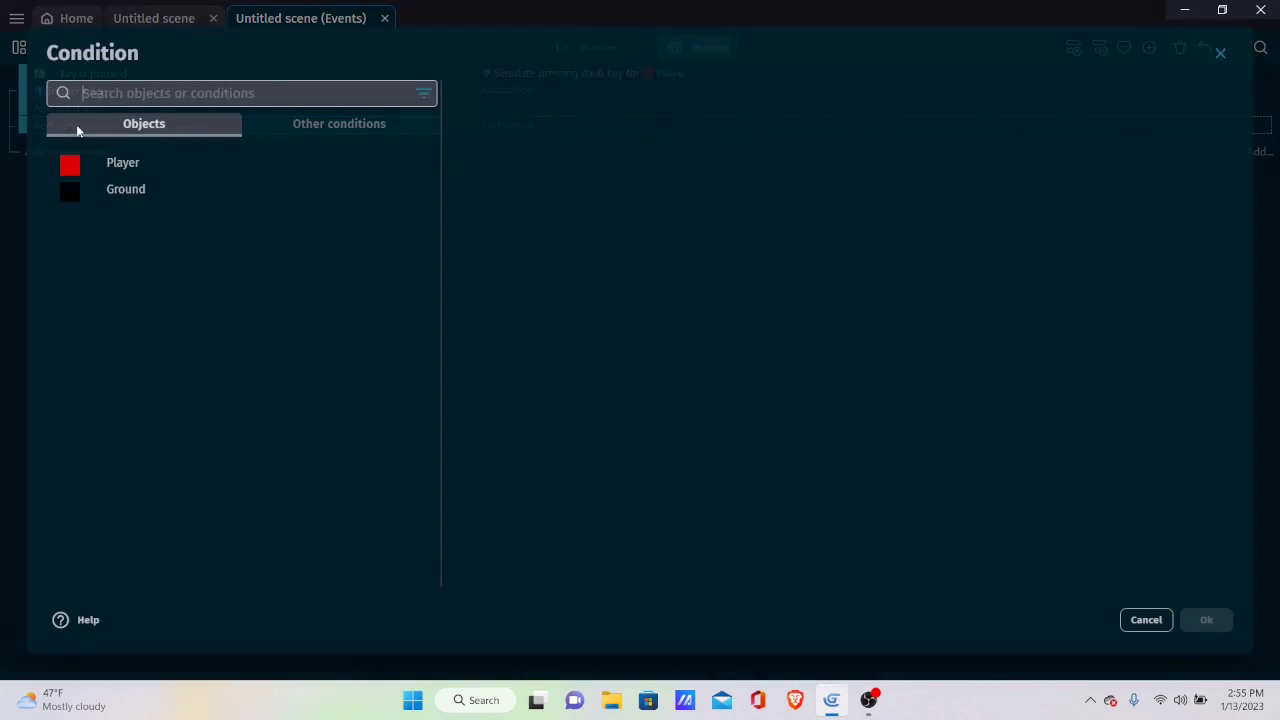
{"action": "left_click", "coordinate": [303, 129]}
{"action": "scroll", "coordinate": [219, 300], "scroll_direction": "down", "scroll_amount": 3}
{"action": "scroll", "coordinate": [205, 280], "scroll_direction": "up", "scroll_amount": 1}
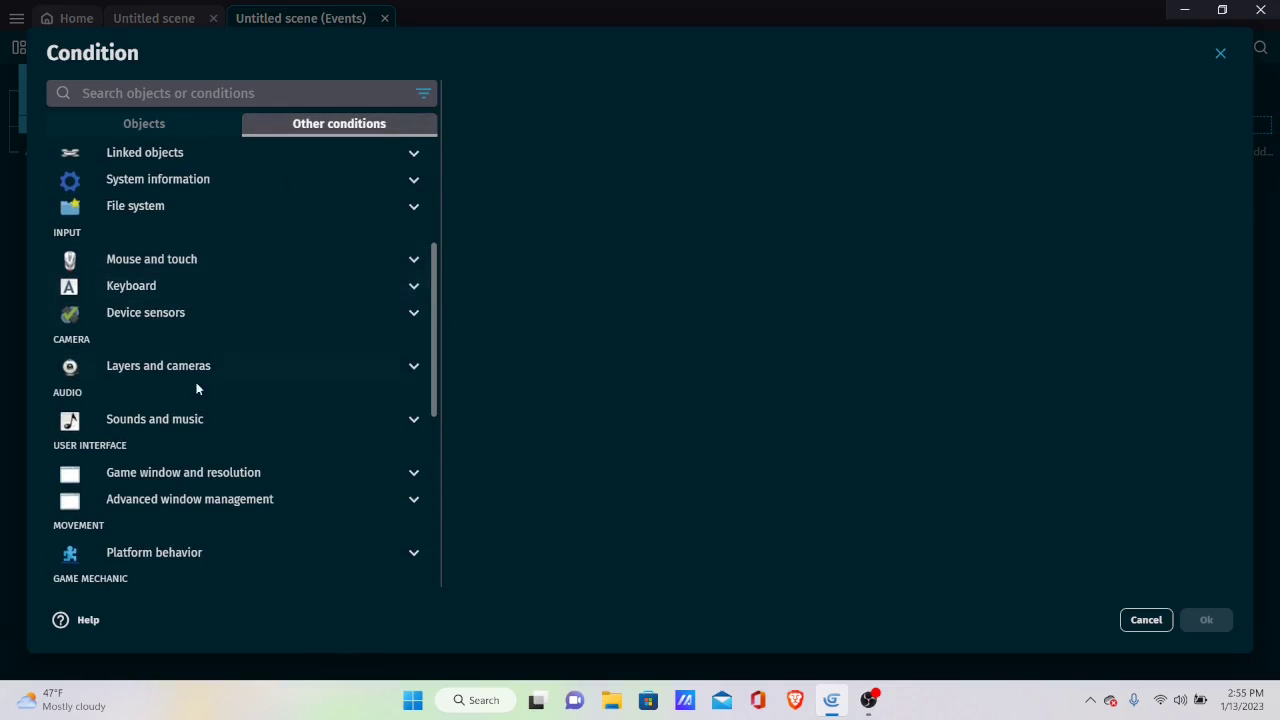
{"action": "scroll", "coordinate": [185, 320], "scroll_direction": "up", "scroll_amount": 3}
{"action": "scroll", "coordinate": [188, 290], "scroll_direction": "down", "scroll_amount": 5}
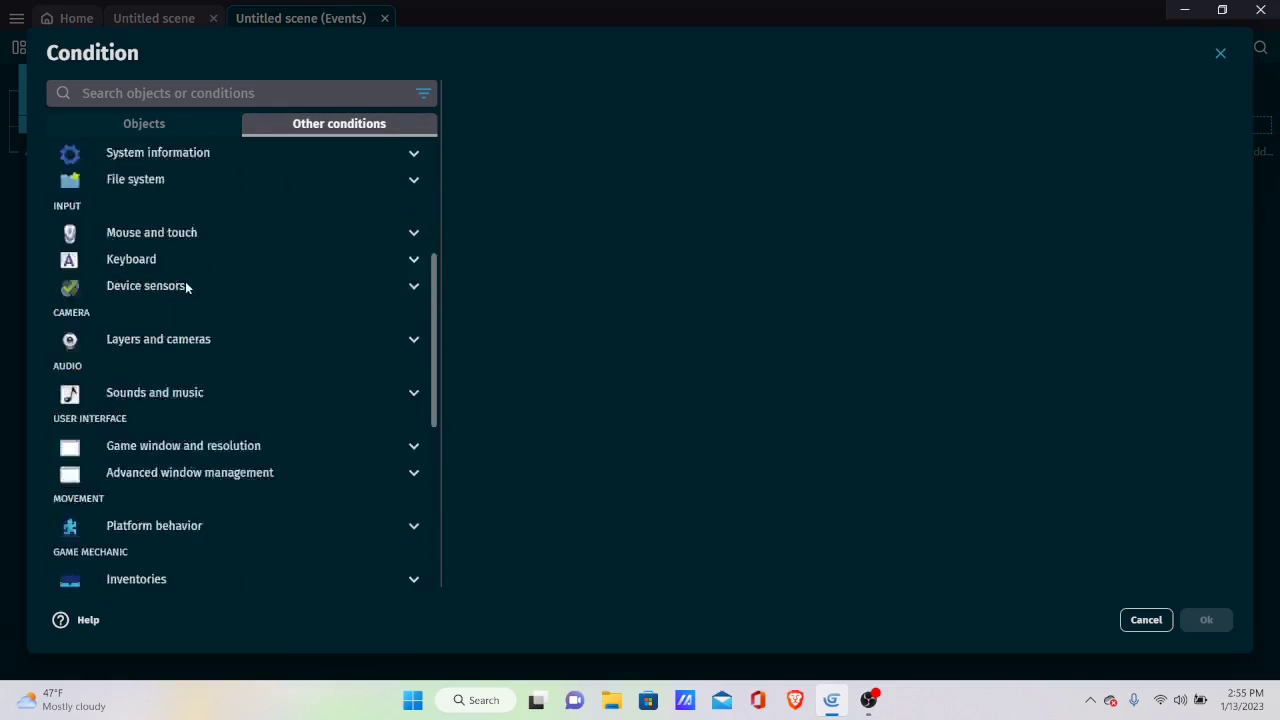
{"action": "scroll", "coordinate": [183, 426], "scroll_direction": "up", "scroll_amount": 2}
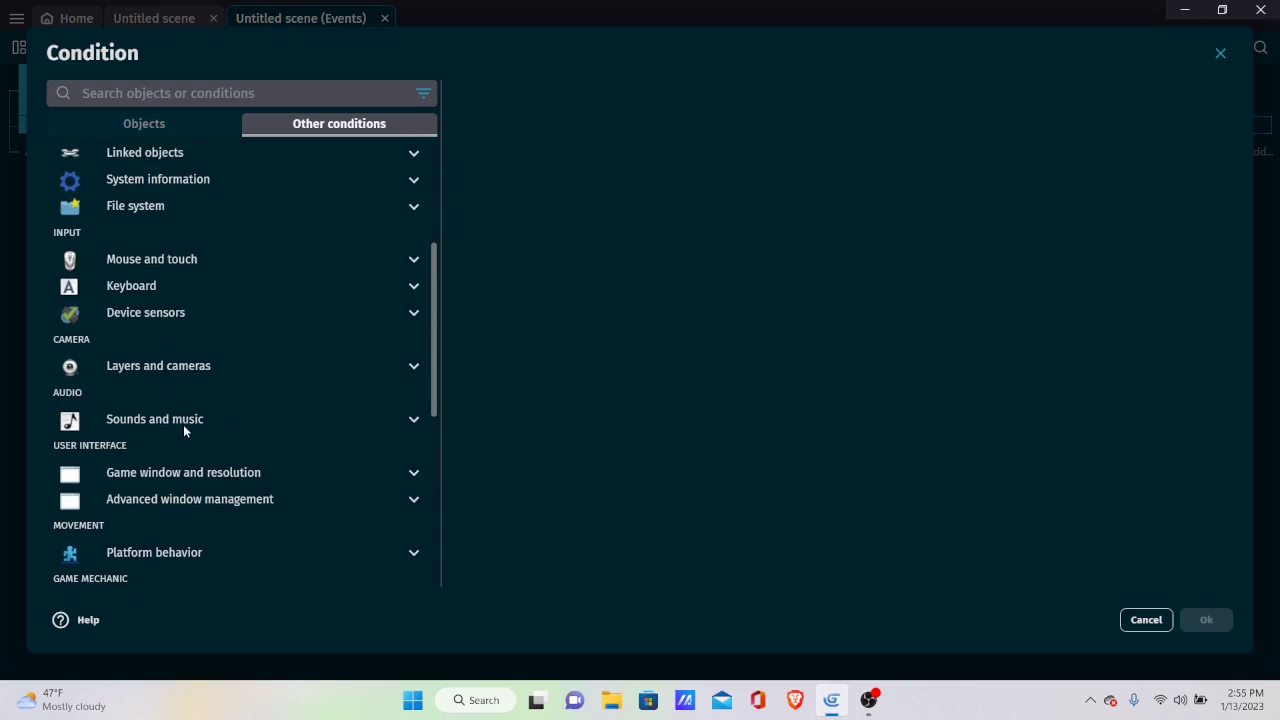
{"action": "scroll", "coordinate": [174, 287], "scroll_direction": "down", "scroll_amount": 5}
{"action": "scroll", "coordinate": [183, 305], "scroll_direction": "up", "scroll_amount": 7}
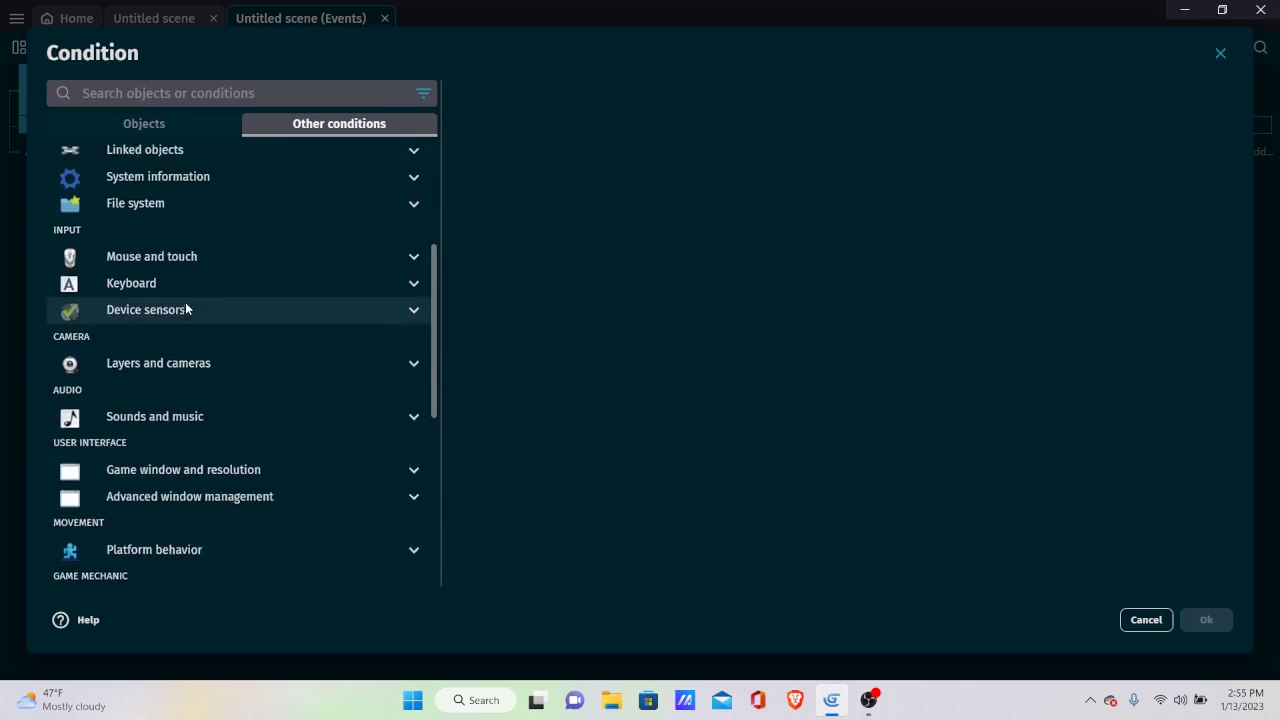
{"action": "scroll", "coordinate": [185, 302], "scroll_direction": "up", "scroll_amount": 1}
{"action": "scroll", "coordinate": [173, 326], "scroll_direction": "down", "scroll_amount": 2}
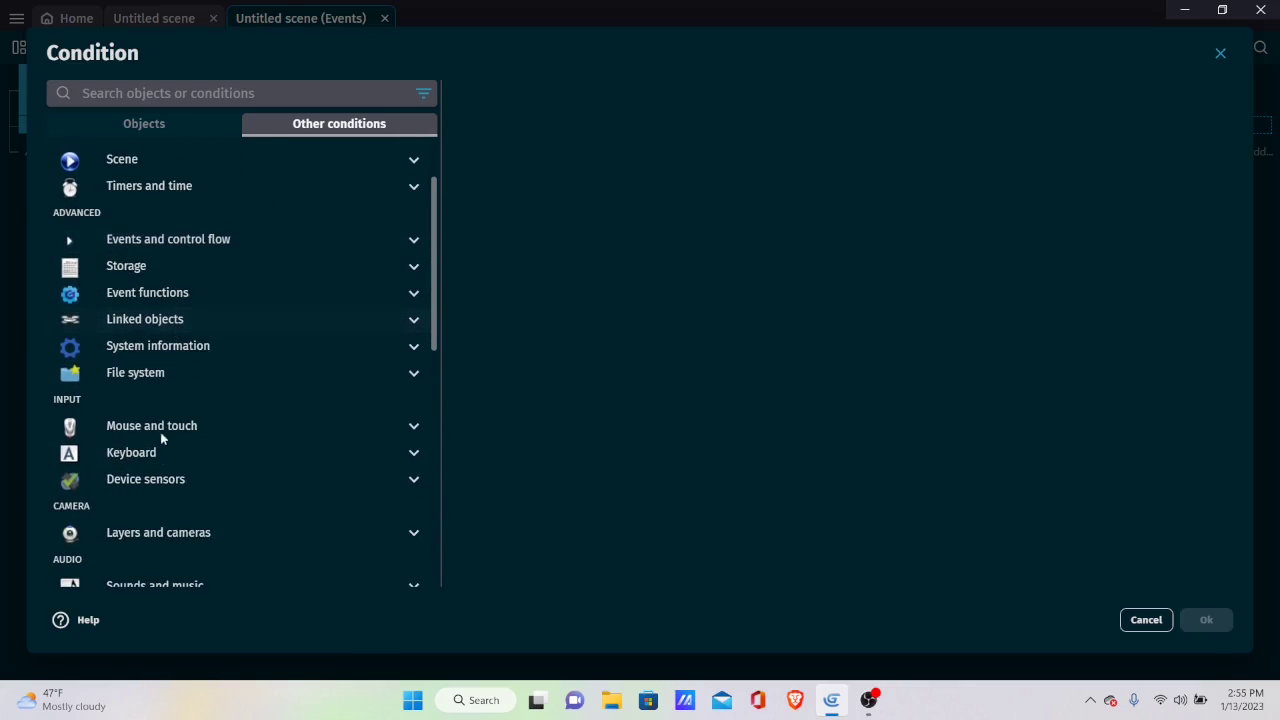
{"action": "left_click", "coordinate": [210, 447]}
{"action": "scroll", "coordinate": [205, 440], "scroll_direction": "down", "scroll_amount": 2}
{"action": "left_click", "coordinate": [191, 428]}
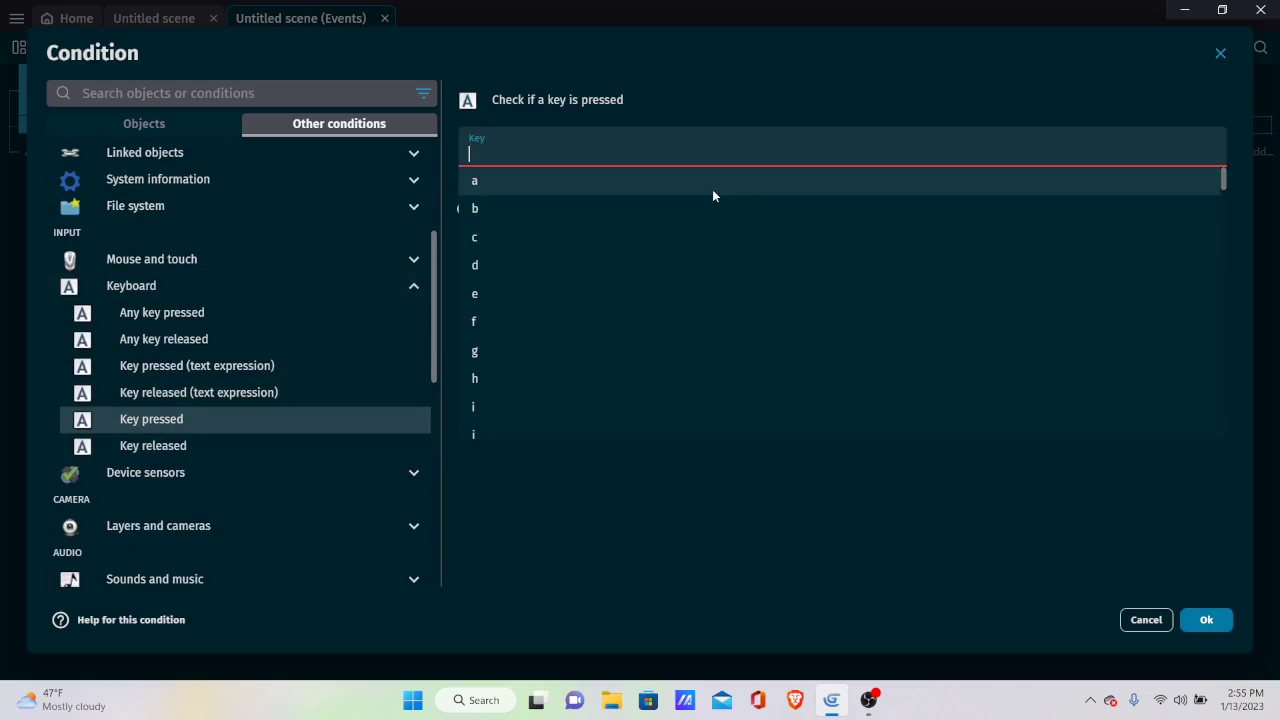
{"action": "type", "text": "down"}
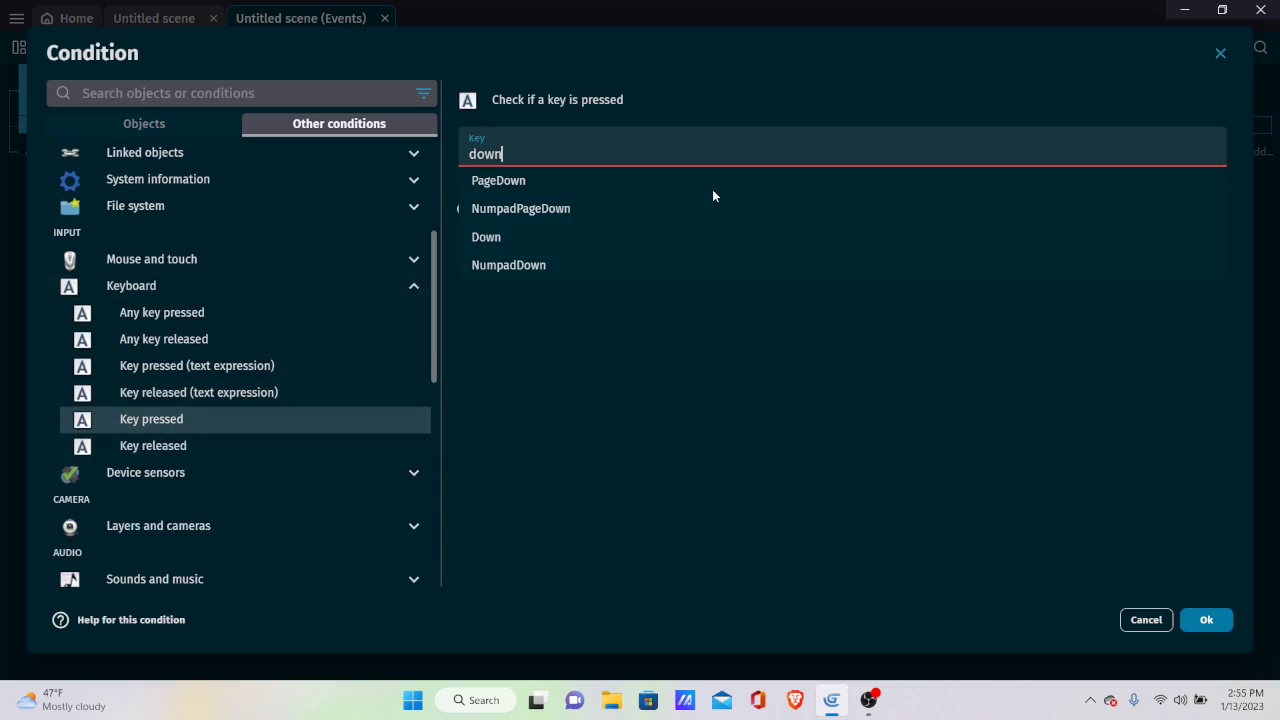
{"action": "left_click", "coordinate": [606, 238]}
{"action": "left_click", "coordinate": [1210, 620]}
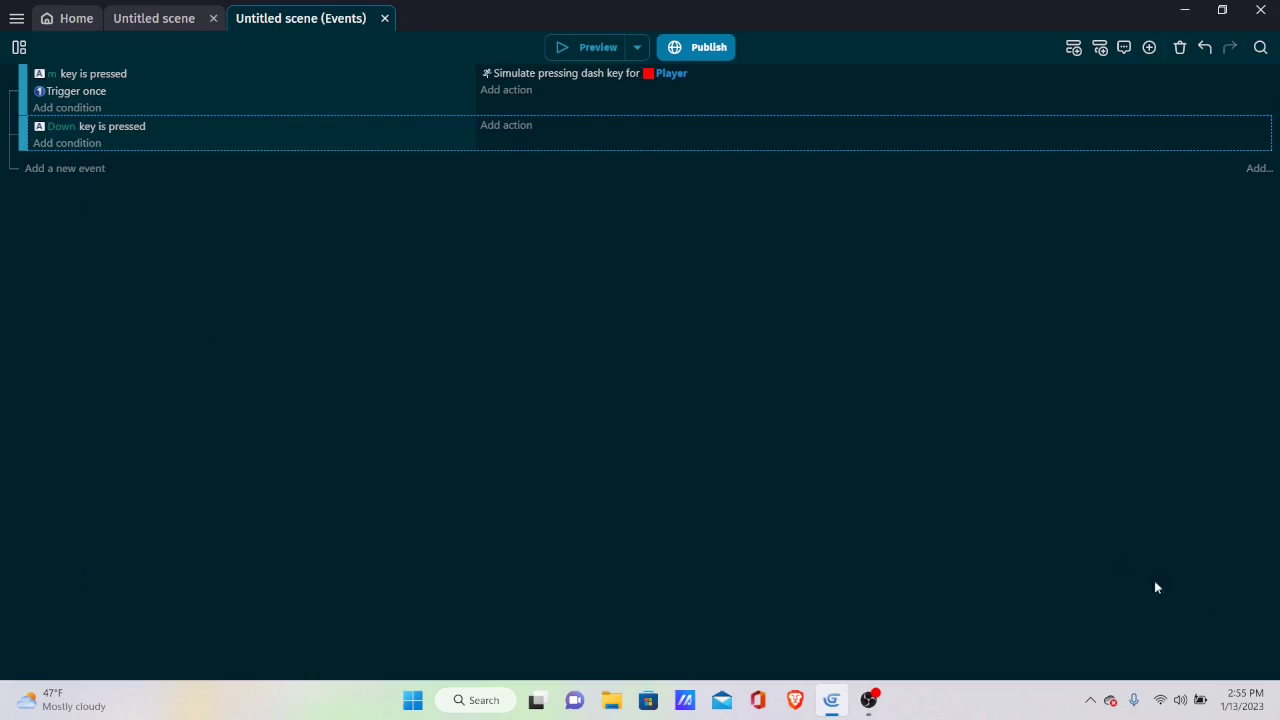
Step: Add a Trigger once while true condition to the Down key event
{"action": "left_click", "coordinate": [62, 147]}
{"action": "left_click", "coordinate": [326, 124]}
{"action": "scroll", "coordinate": [170, 255], "scroll_direction": "down", "scroll_amount": 1}
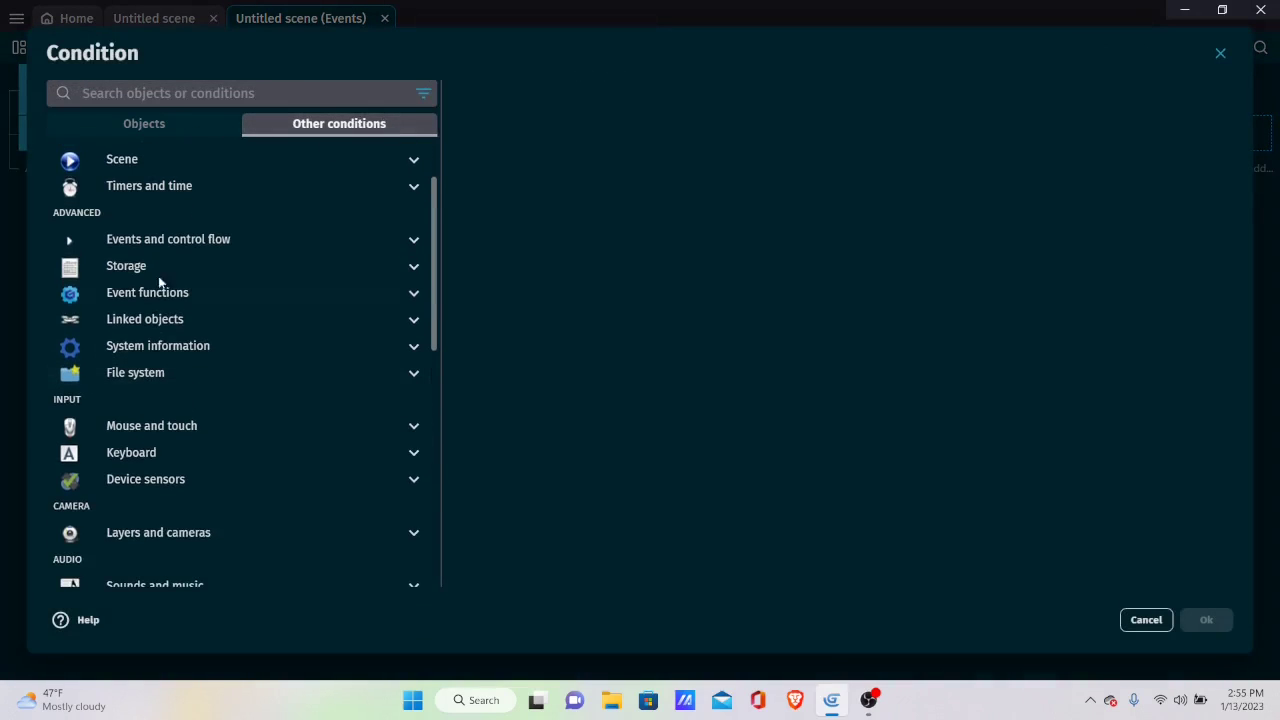
{"action": "left_click", "coordinate": [165, 263]}
{"action": "left_click", "coordinate": [167, 240]}
{"action": "left_click", "coordinate": [180, 399]}
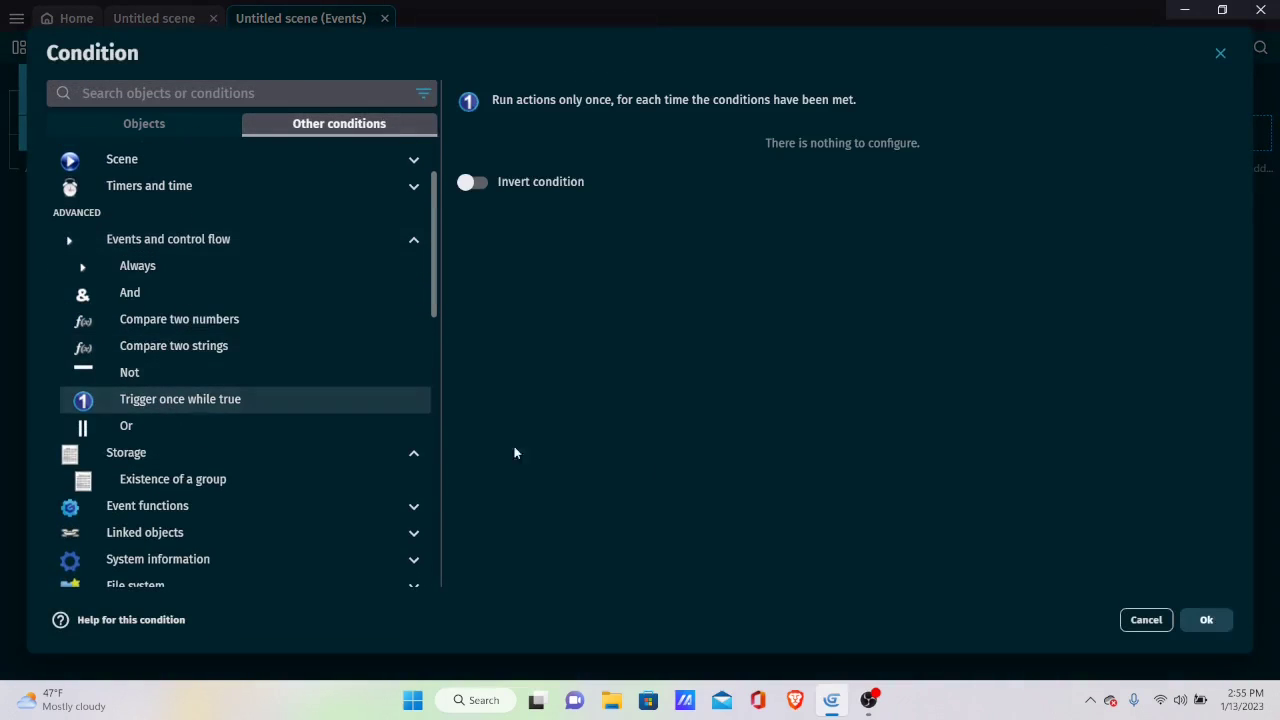
{"action": "left_click", "coordinate": [1206, 620]}
Step: Delete the Trigger once condition from the Down key event
{"action": "left_click", "coordinate": [499, 130]}
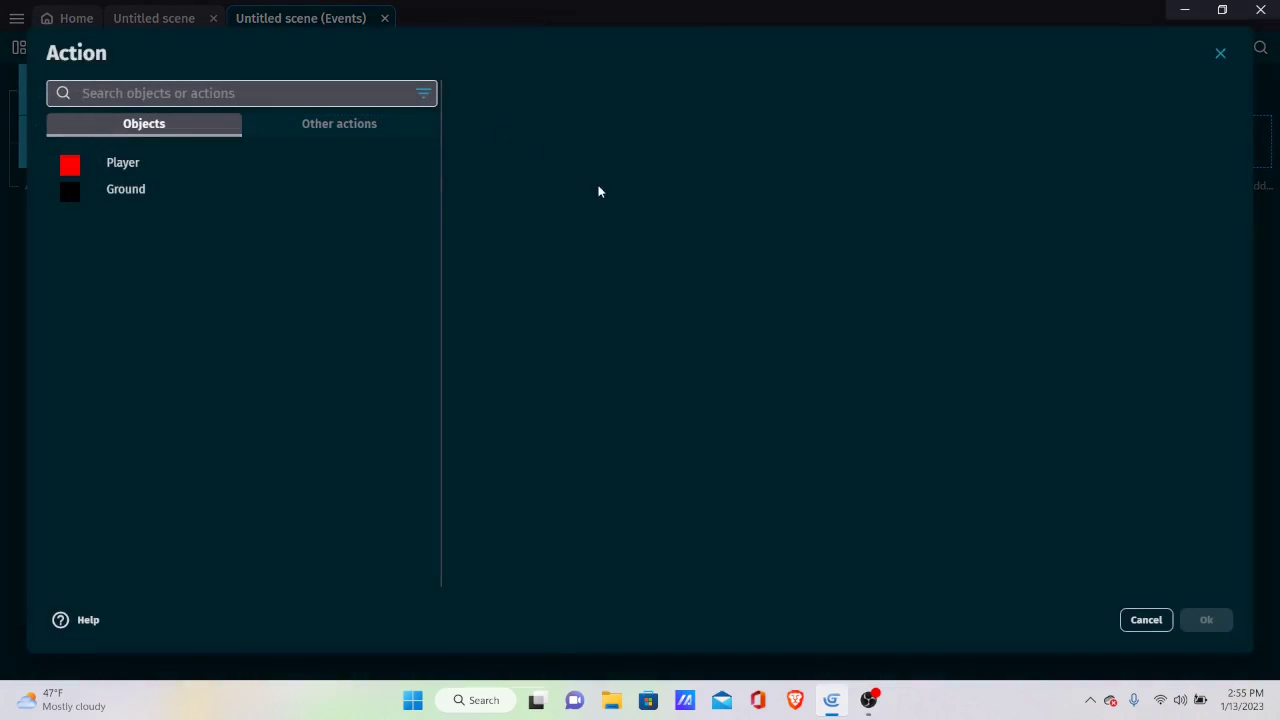
{"action": "left_click", "coordinate": [1150, 621]}
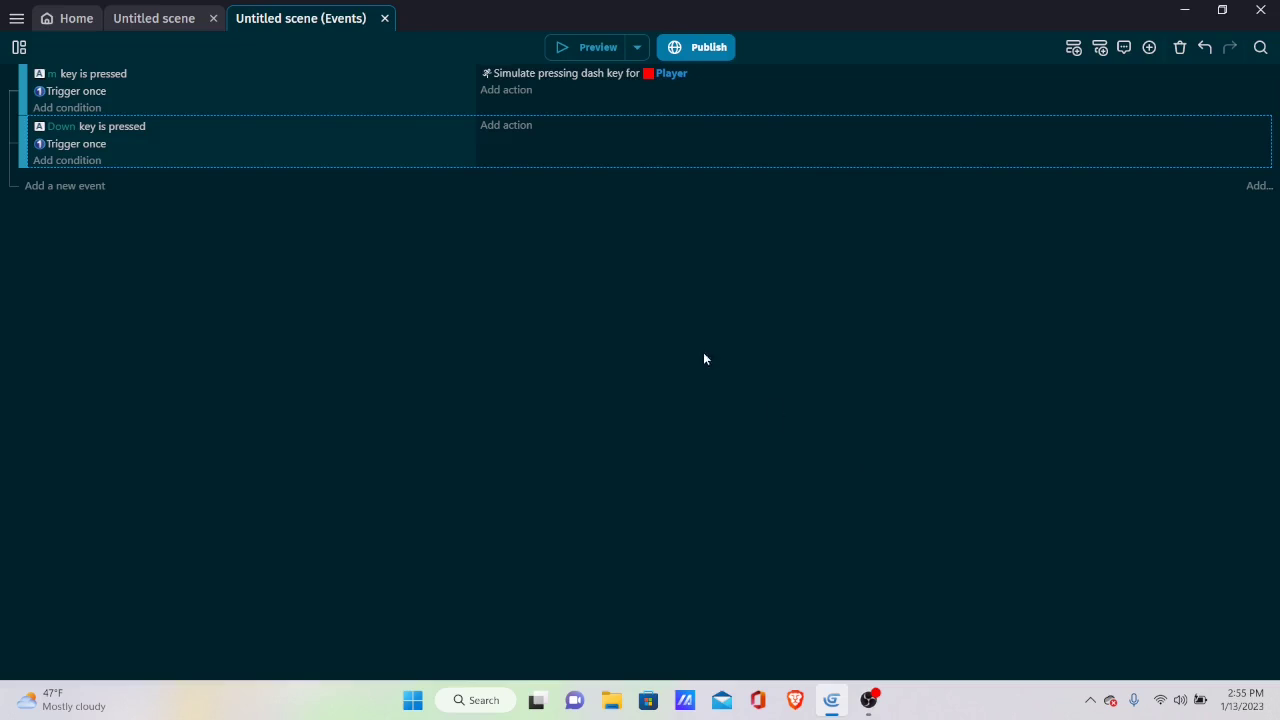
{"action": "left_click", "coordinate": [322, 152]}
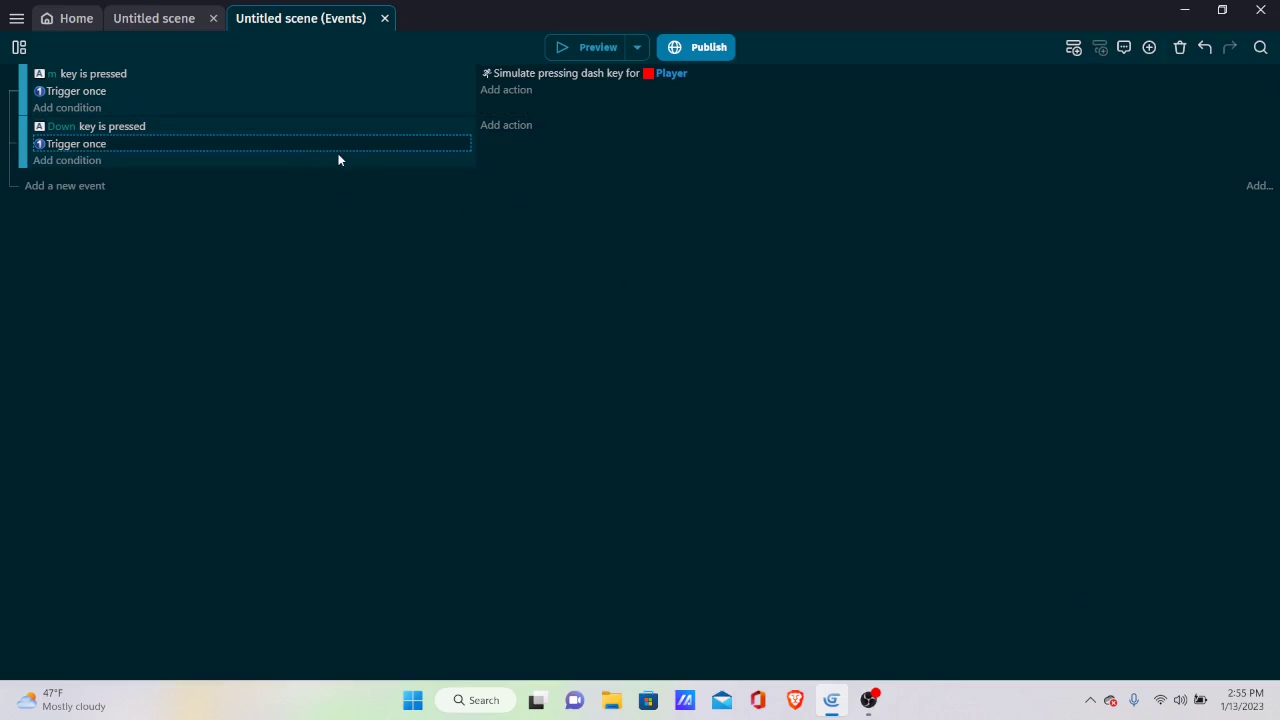
{"action": "key", "text": "Delete"}
Step: Add the Player's Simulate dive key action to the Down key event
{"action": "left_click", "coordinate": [506, 125]}
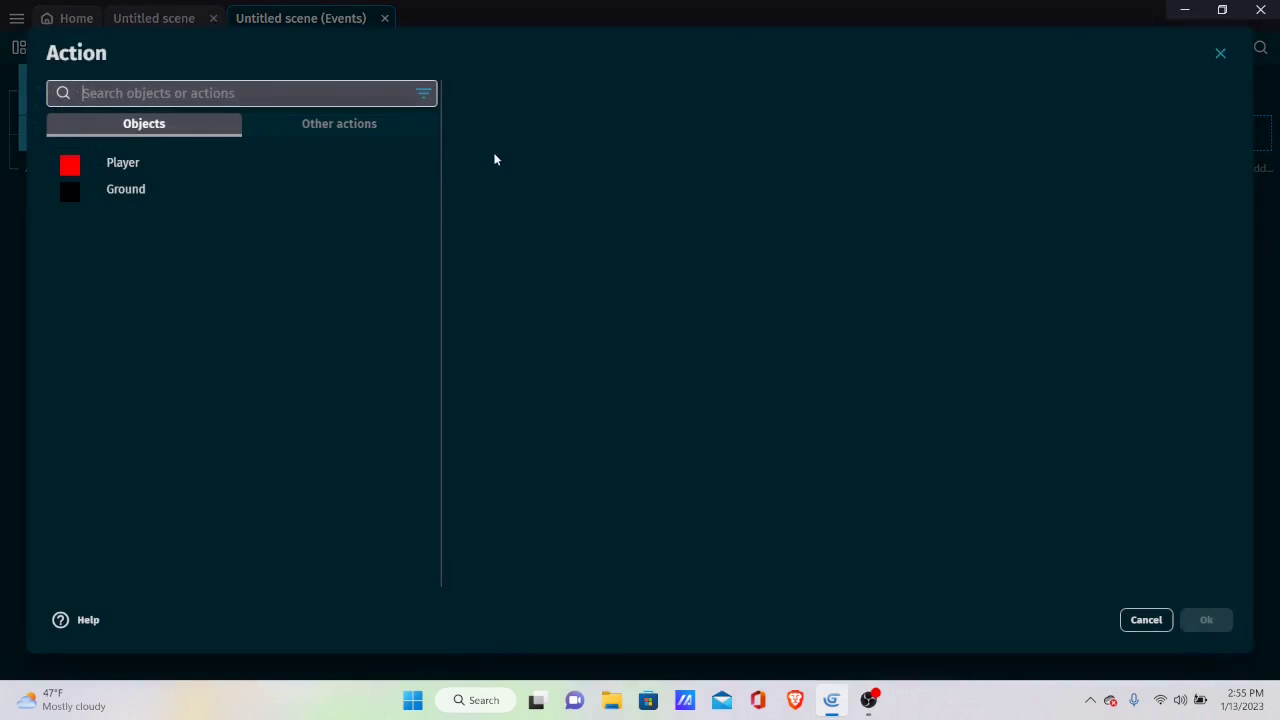
{"action": "left_click", "coordinate": [363, 123]}
{"action": "left_click", "coordinate": [194, 123]}
{"action": "left_click", "coordinate": [161, 162]}
{"action": "scroll", "coordinate": [568, 183], "scroll_direction": "down", "scroll_amount": 1}
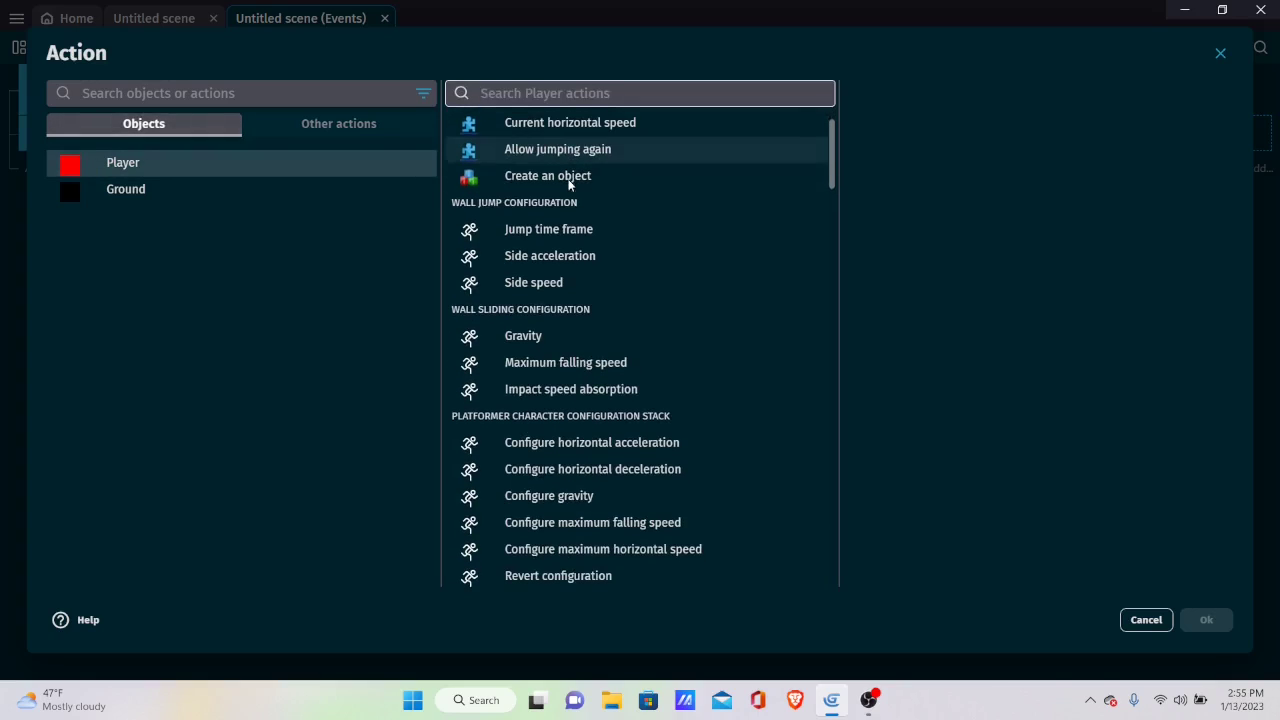
{"action": "scroll", "coordinate": [578, 200], "scroll_direction": "down", "scroll_amount": 2}
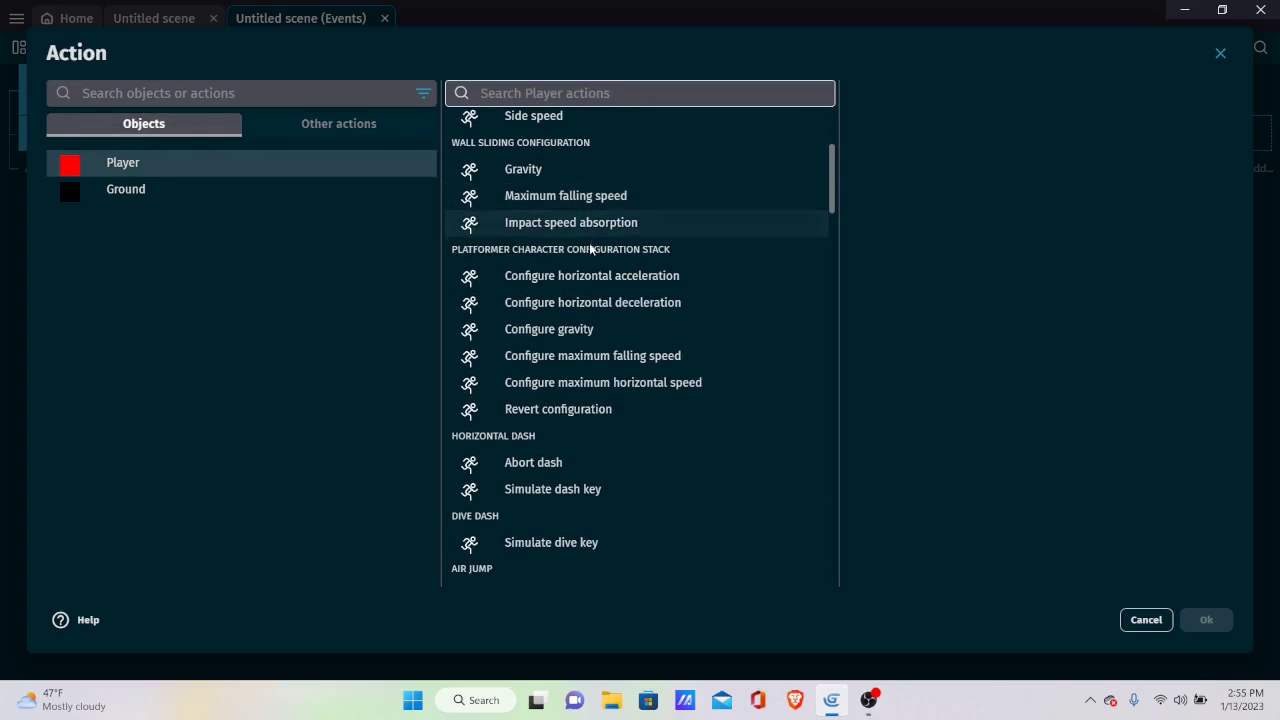
{"action": "scroll", "coordinate": [590, 249], "scroll_direction": "down", "scroll_amount": 1}
{"action": "left_click", "coordinate": [586, 459]}
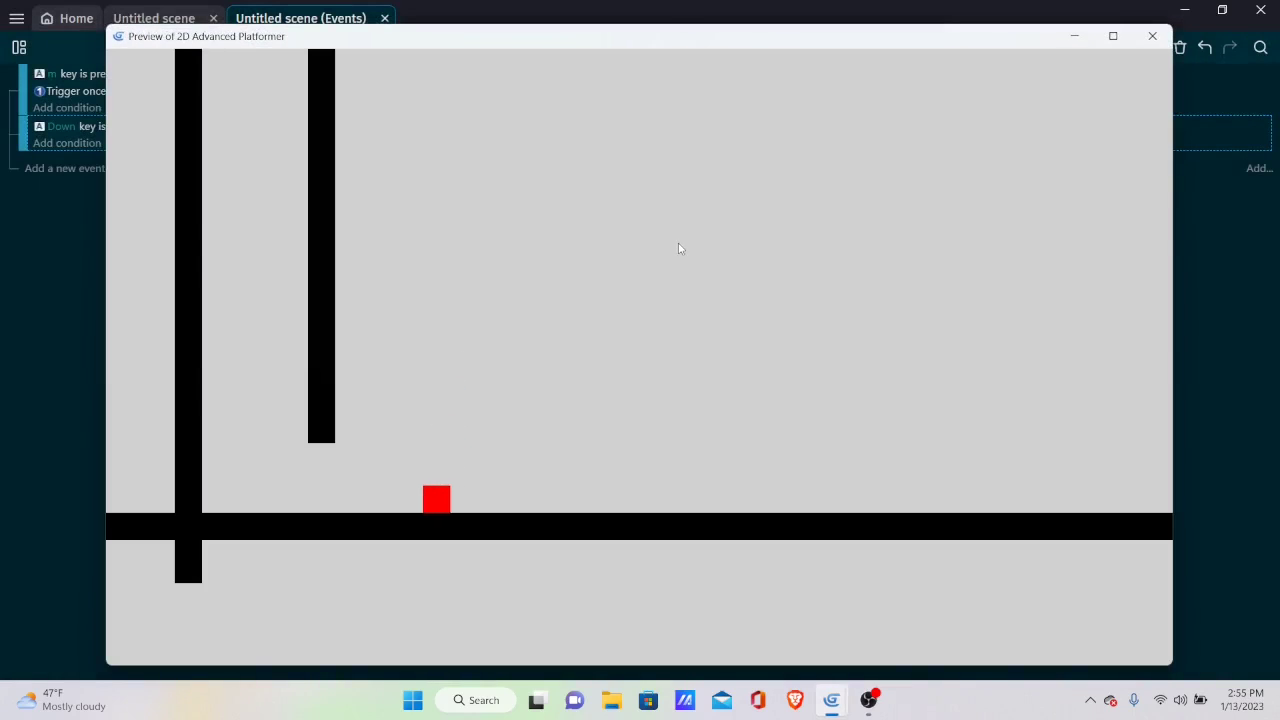
Step: Test the Player's movement, jumps and dive dash in the game preview, and return to the scene layout
{"action": "key", "text": "Left"}
{"action": "key", "text": "space"}
{"action": "key", "text": "space"}
{"action": "key", "text": "Left"}
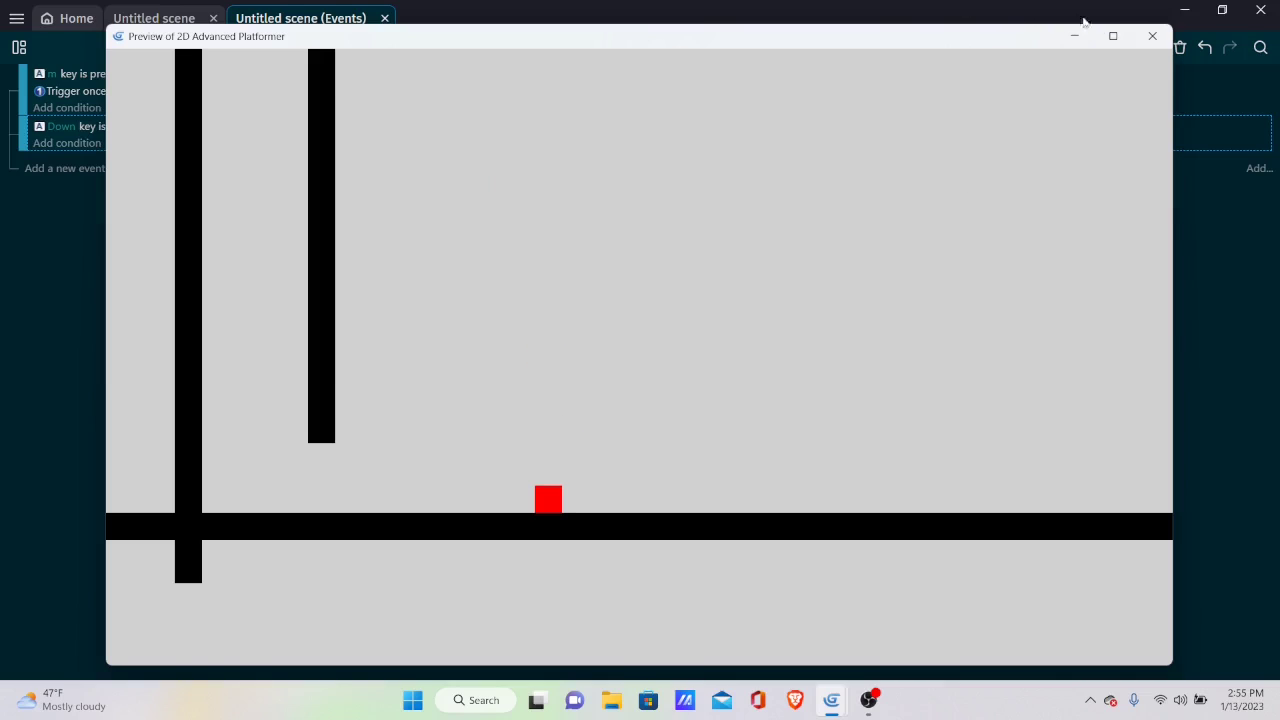
{"action": "left_click", "coordinate": [1153, 40]}
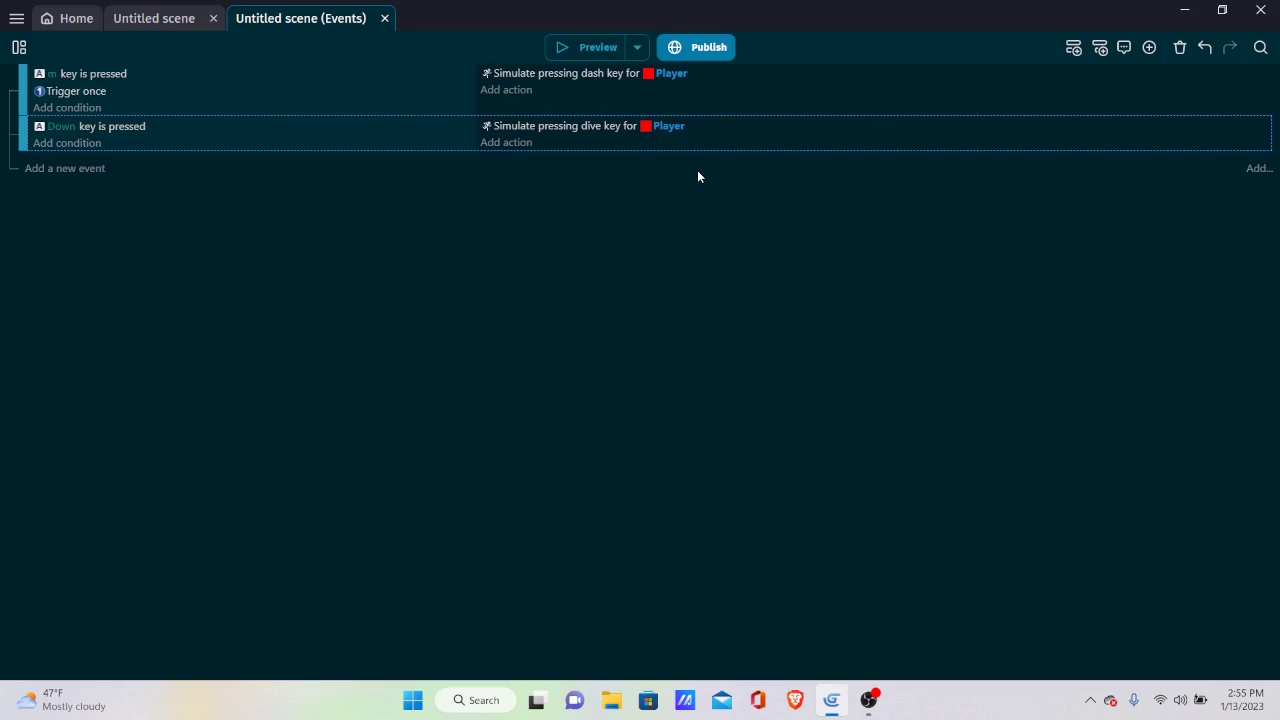
{"action": "left_click", "coordinate": [160, 17]}
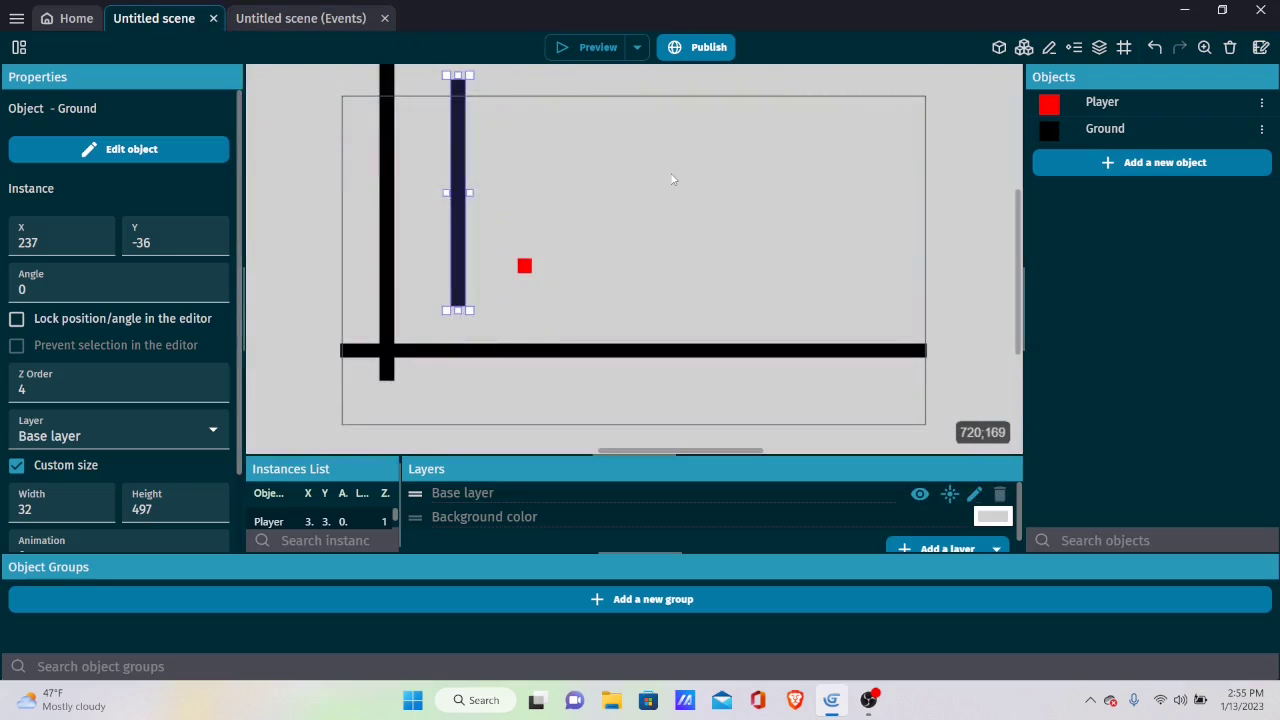